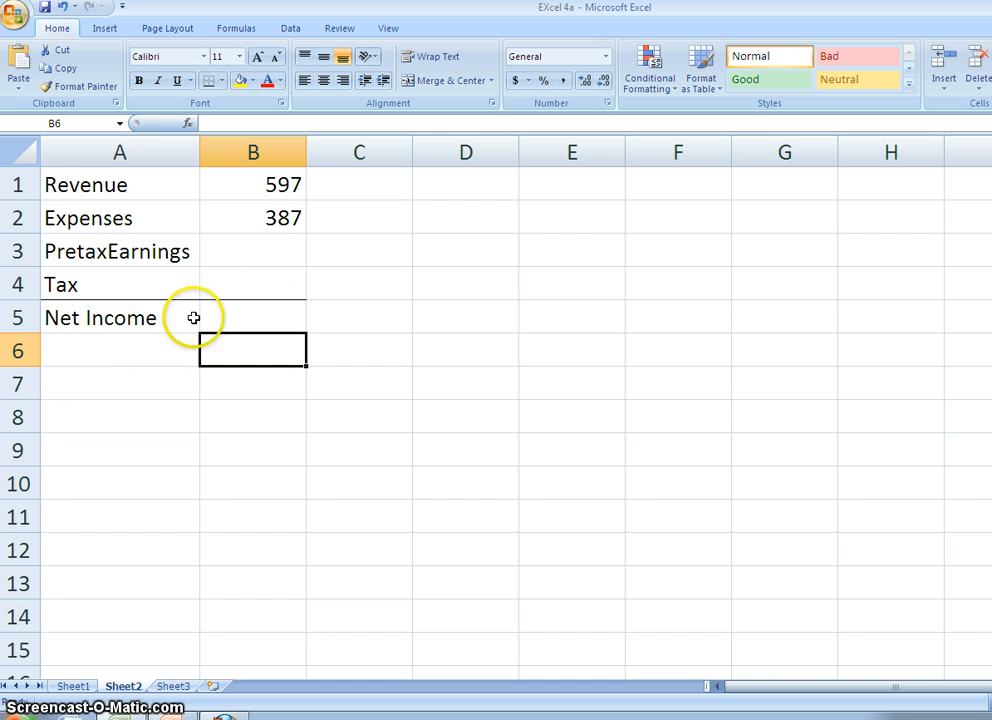
Step: Try naming the Revenue value cell B1 "Revenue" and undo the naming
click(277, 186)
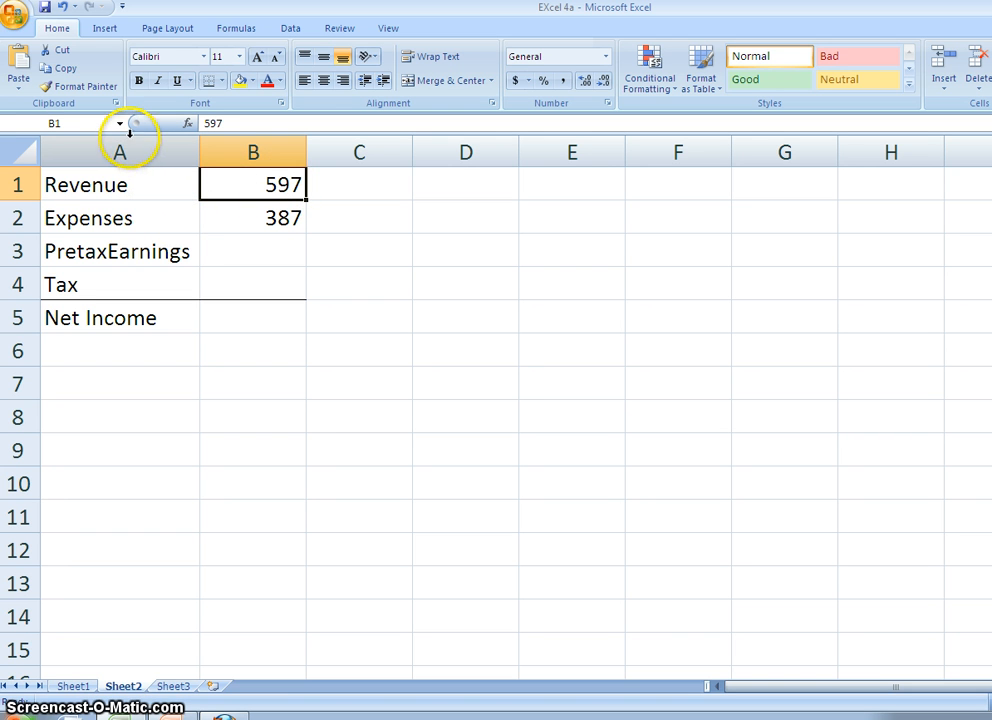
click(70, 121)
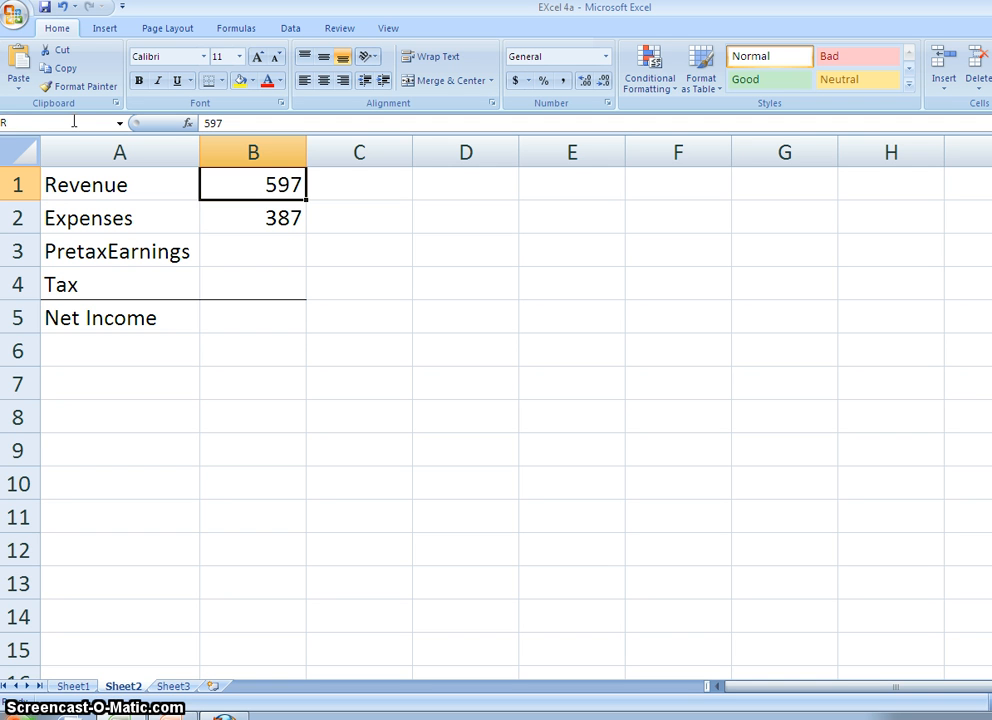
text(Revenue)
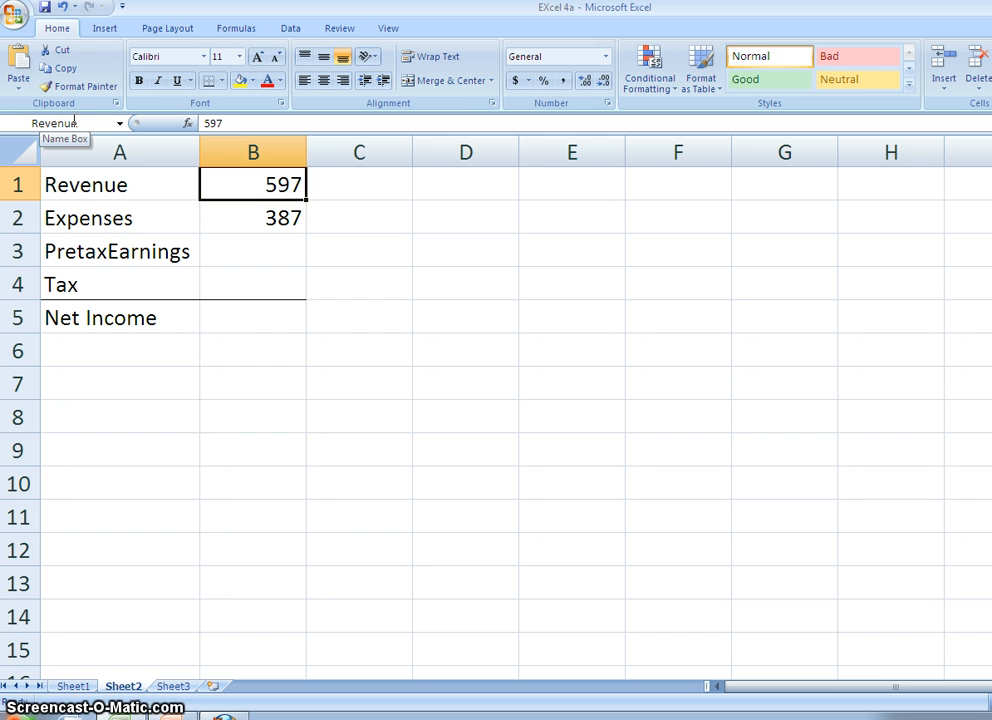
key(ctrl+z)
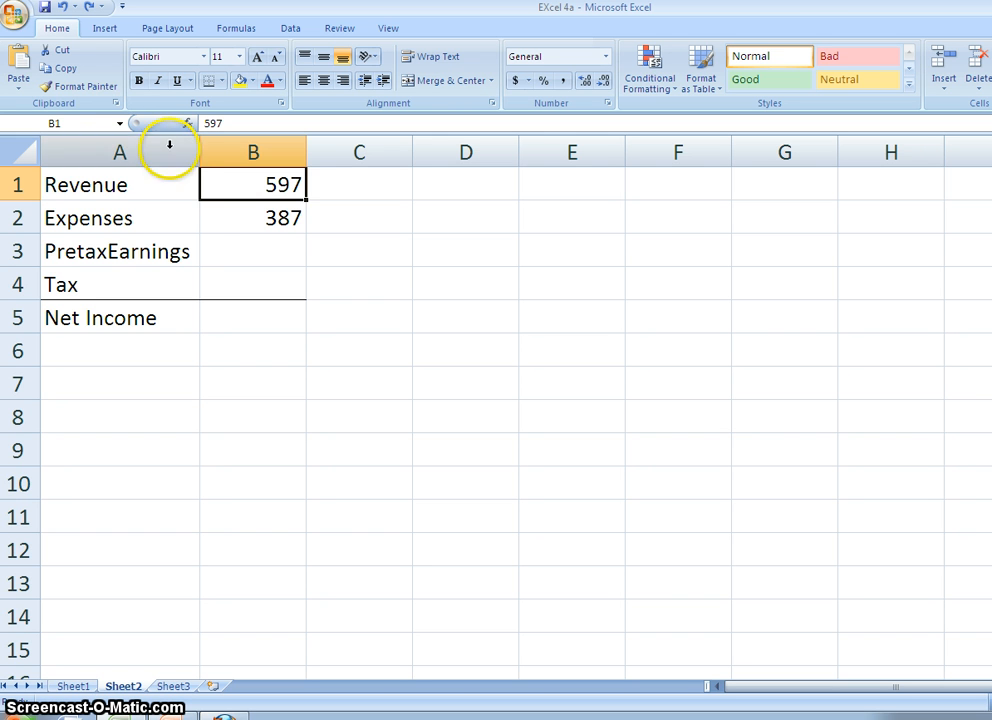
Step: Define the workbook-scoped name "expenses" for the Expenses value in cell B2 through the Name Manager
click(246, 226)
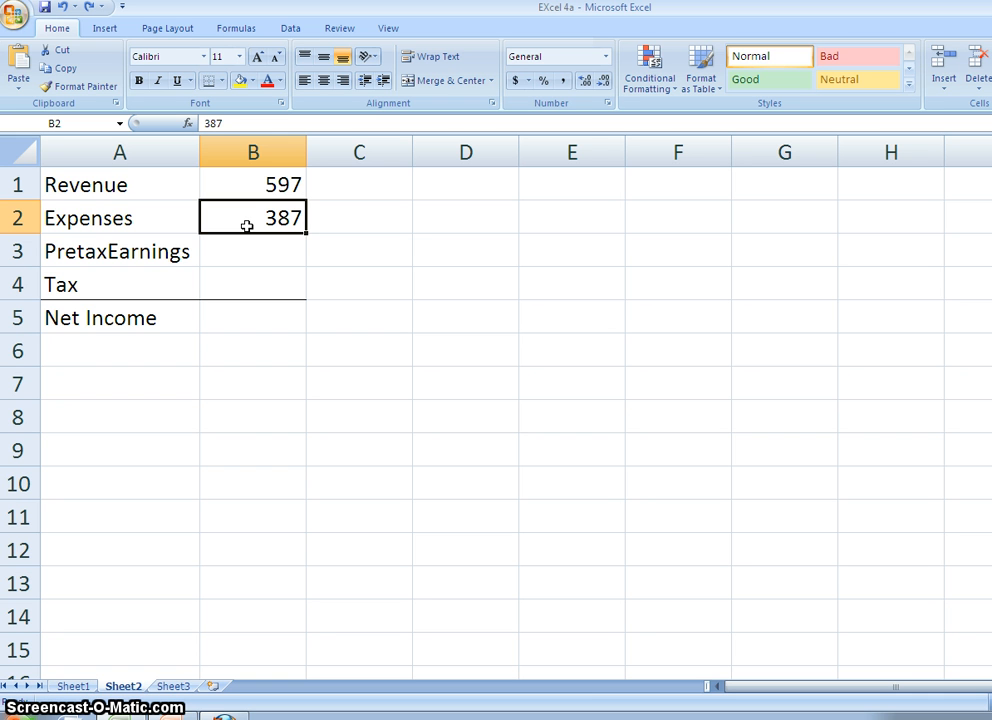
key(ctrl+F3)
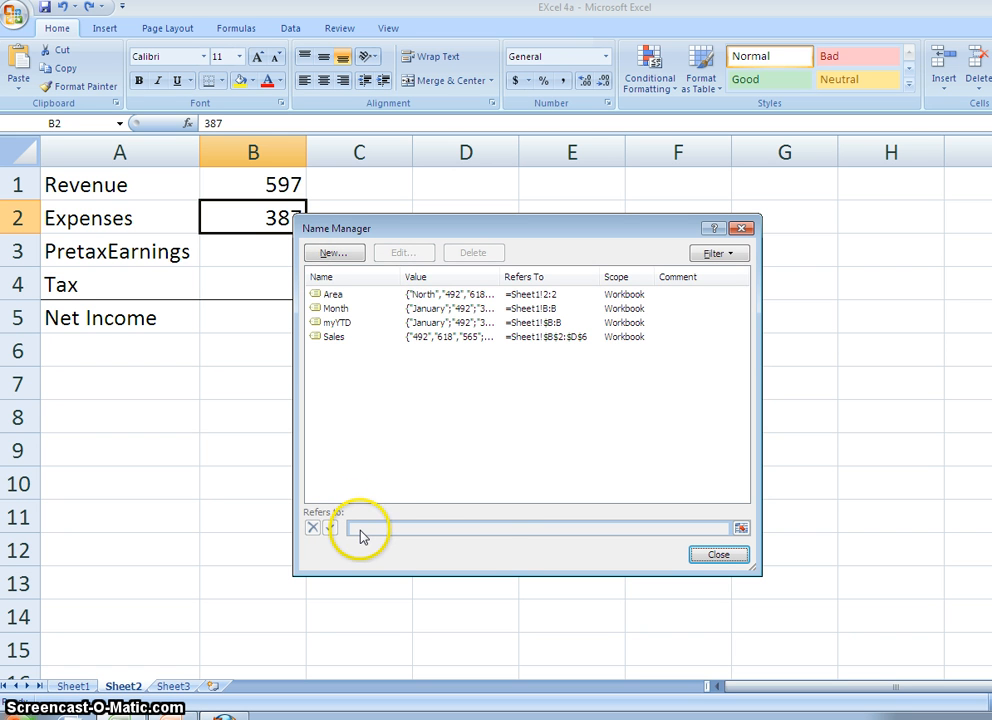
click(331, 253)
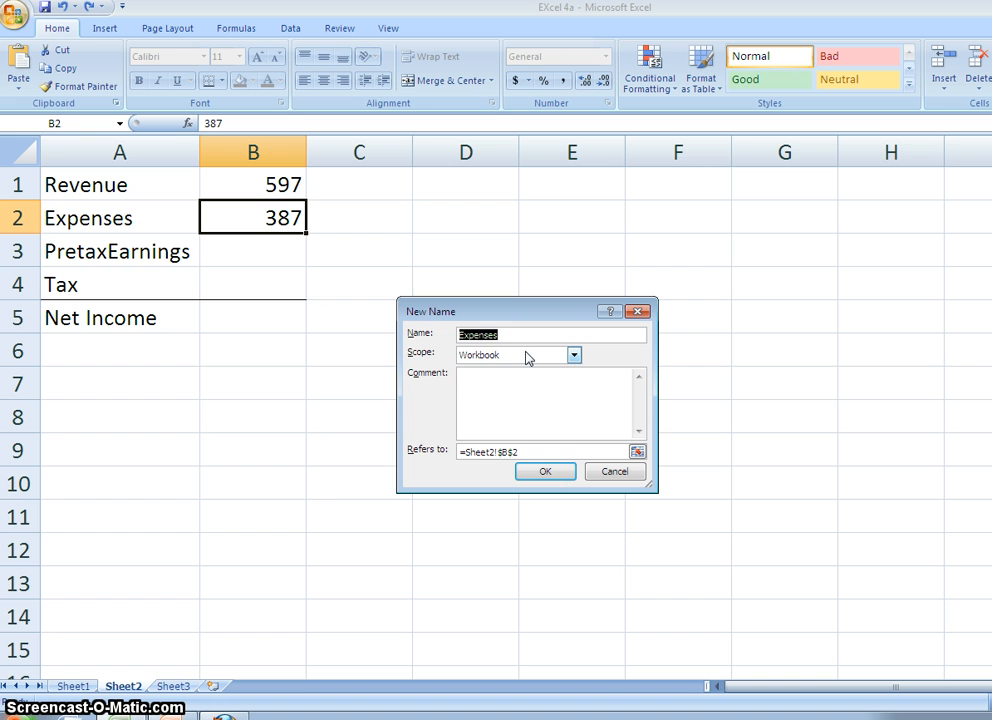
text(expe)
key(Return)
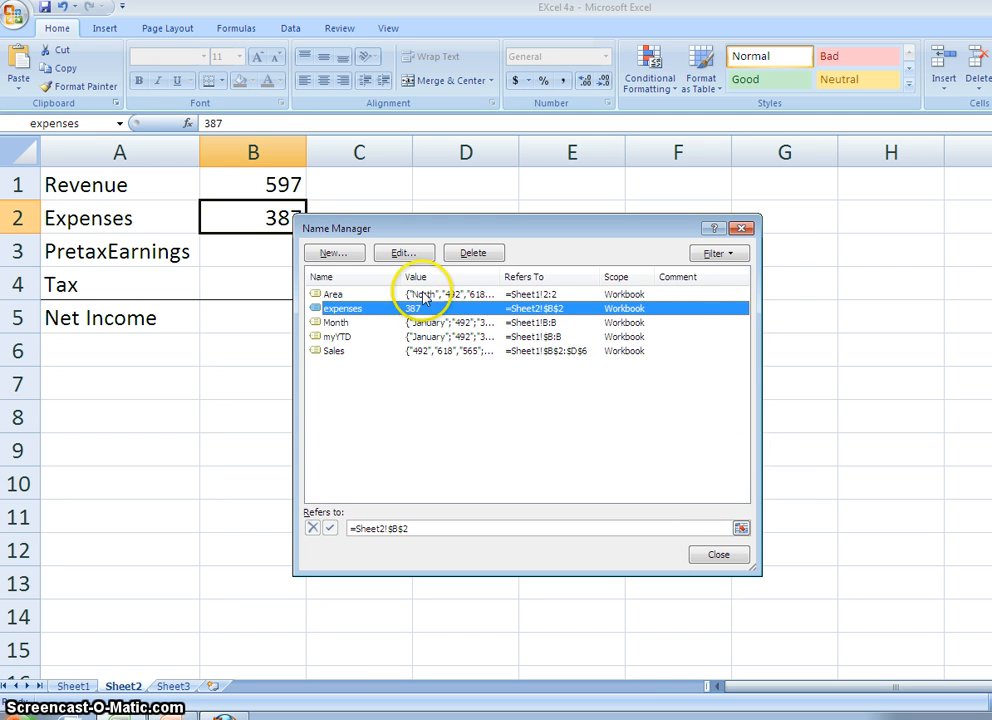
click(719, 555)
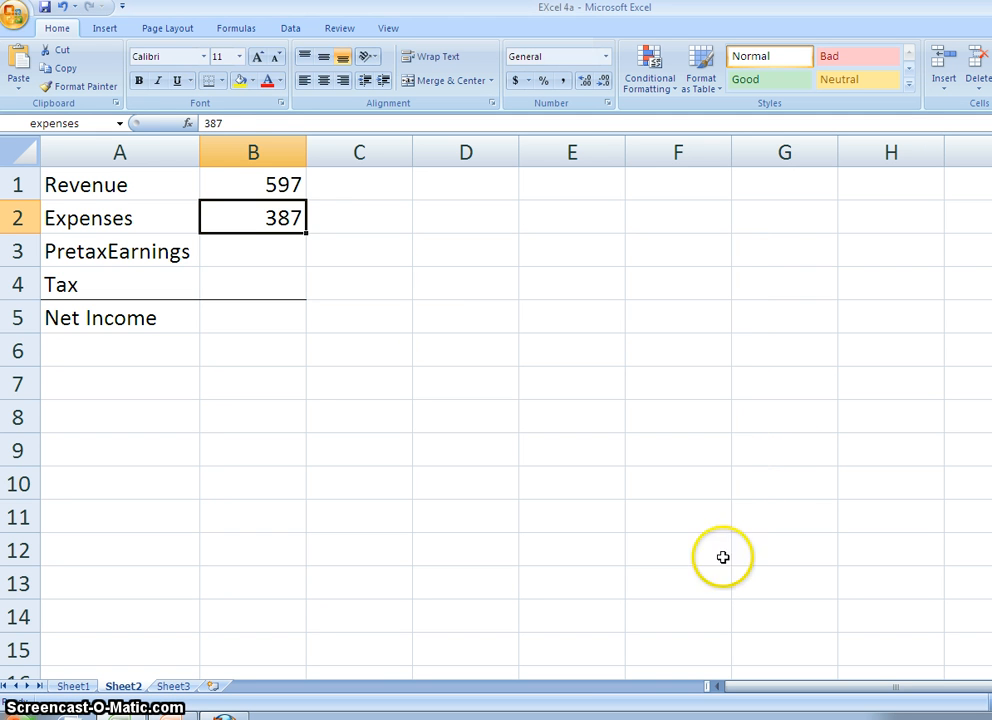
Step: Define the workbook-scoped name "Revenue" for the Revenue value in cell B1 through the Name Manager
click(275, 243)
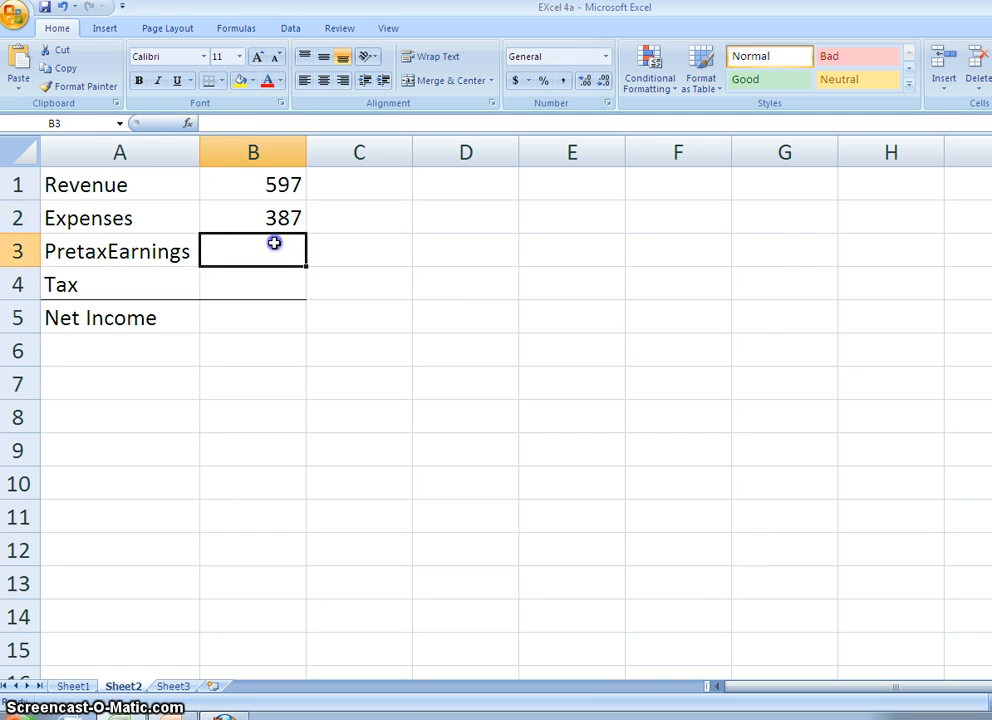
click(291, 205)
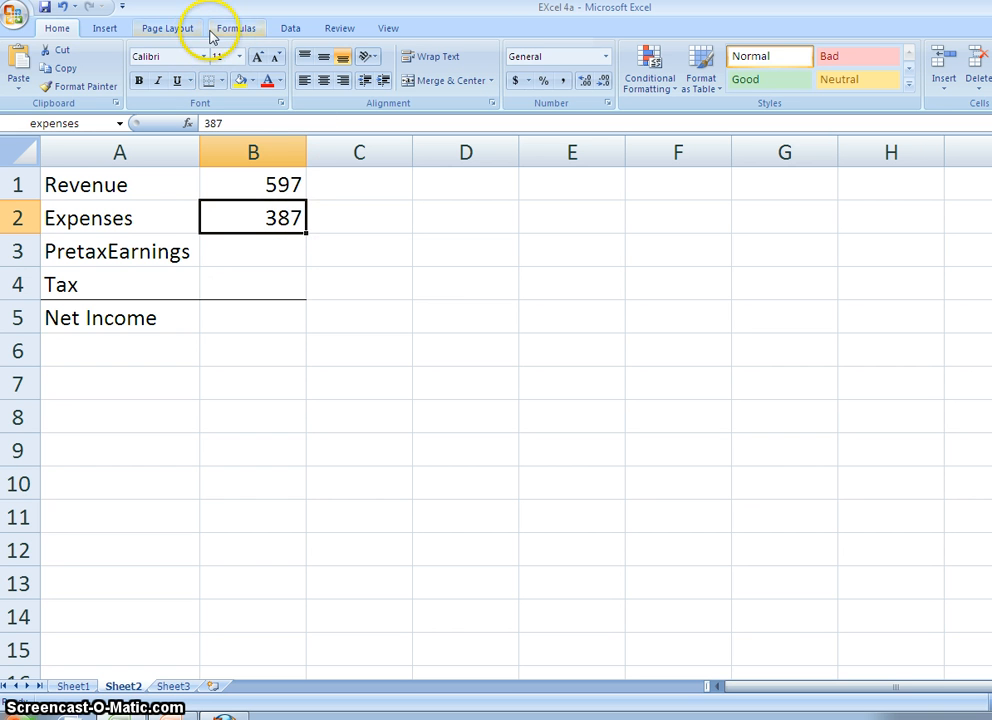
click(240, 30)
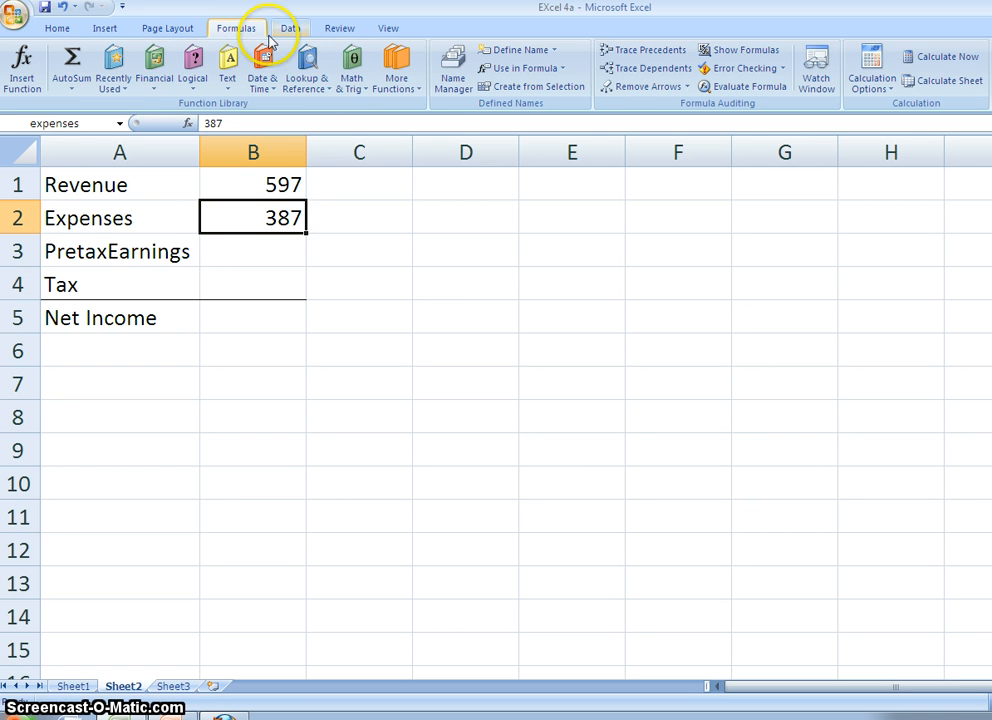
click(280, 182)
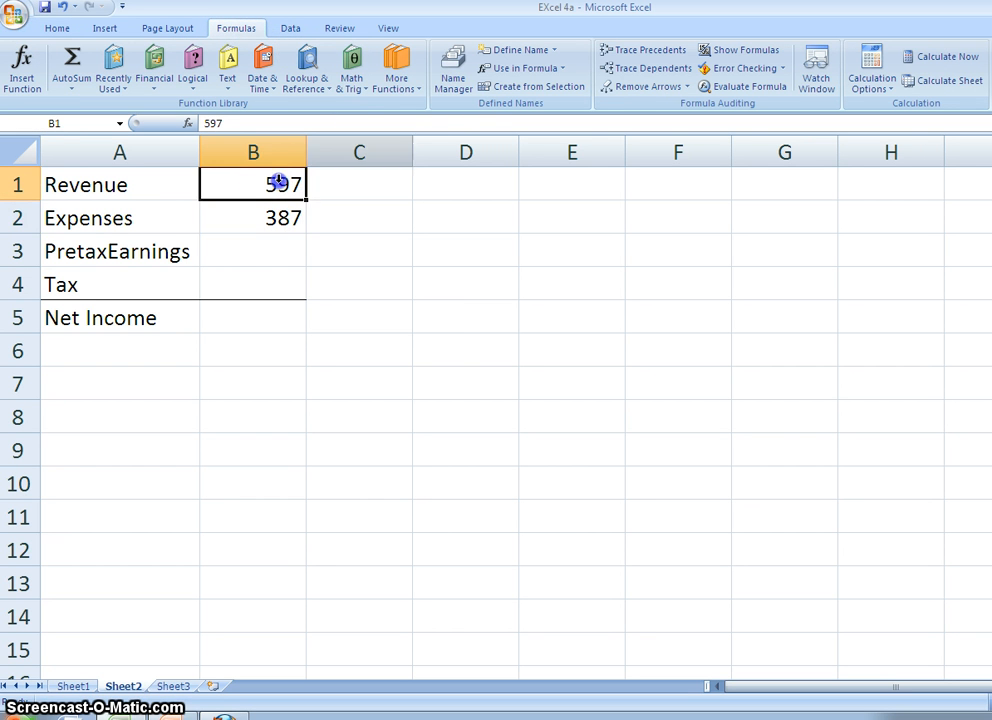
click(453, 76)
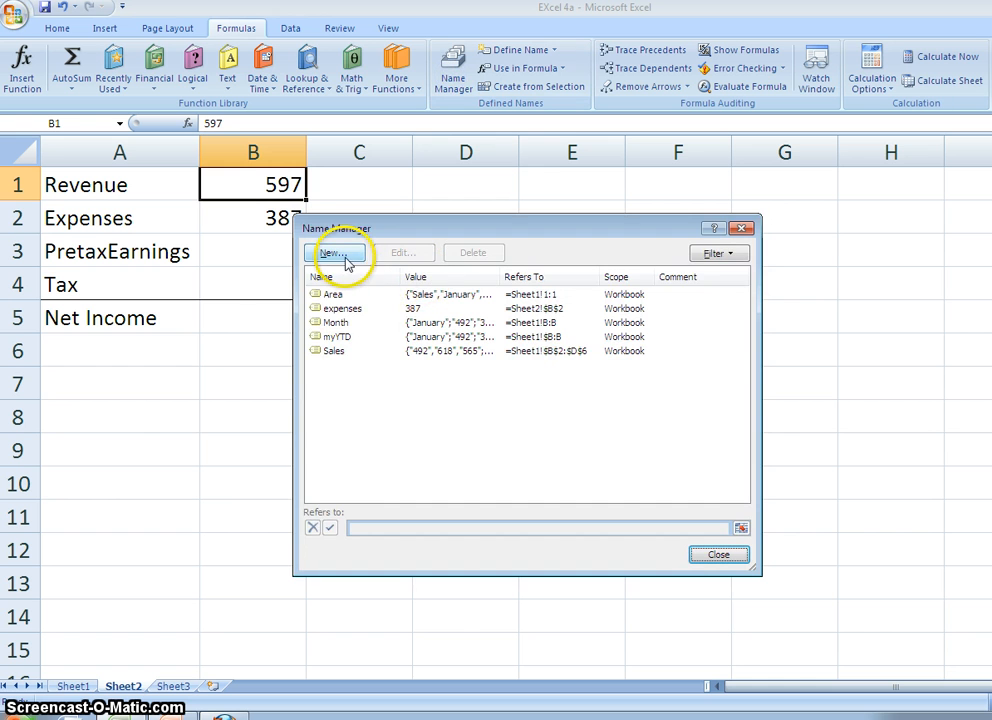
click(346, 256)
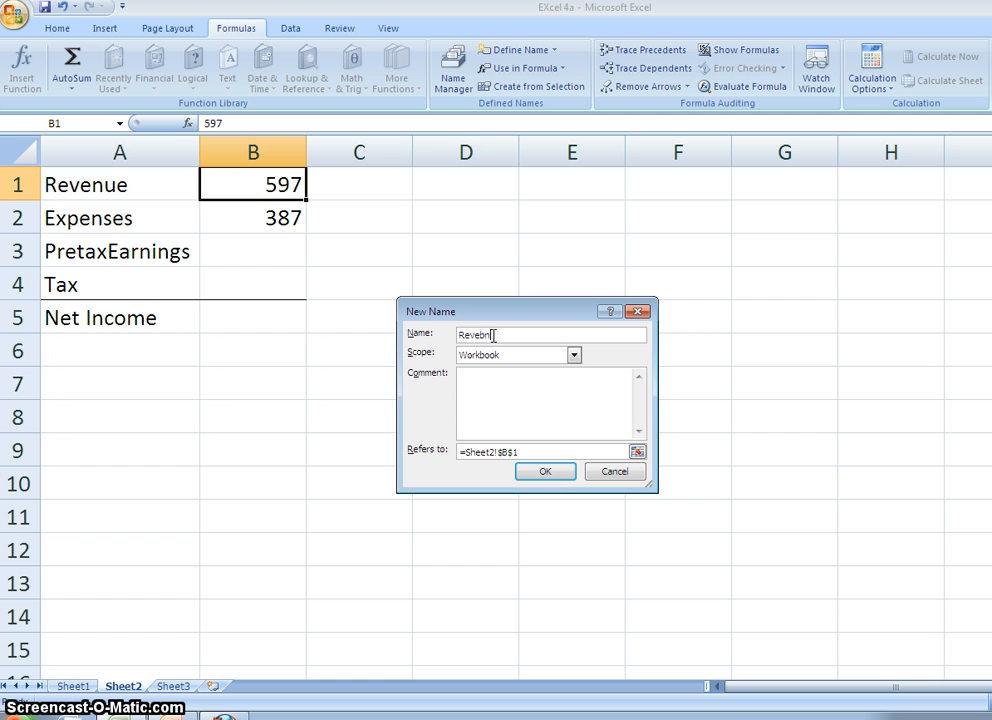
key(BackSpace)
key(BackSpace)
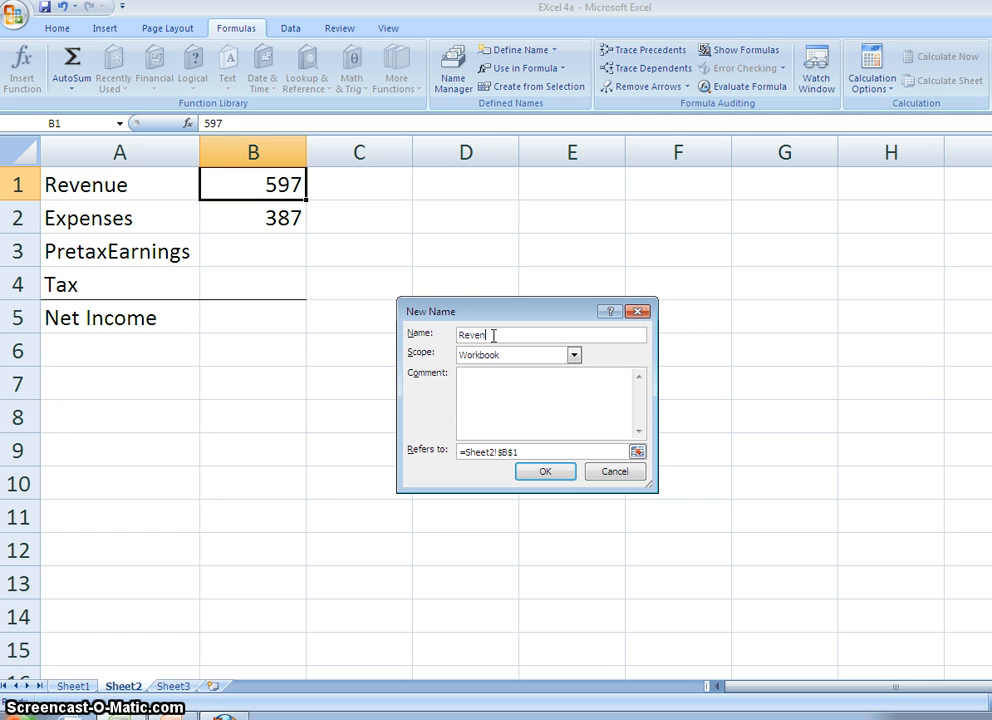
key(Return)
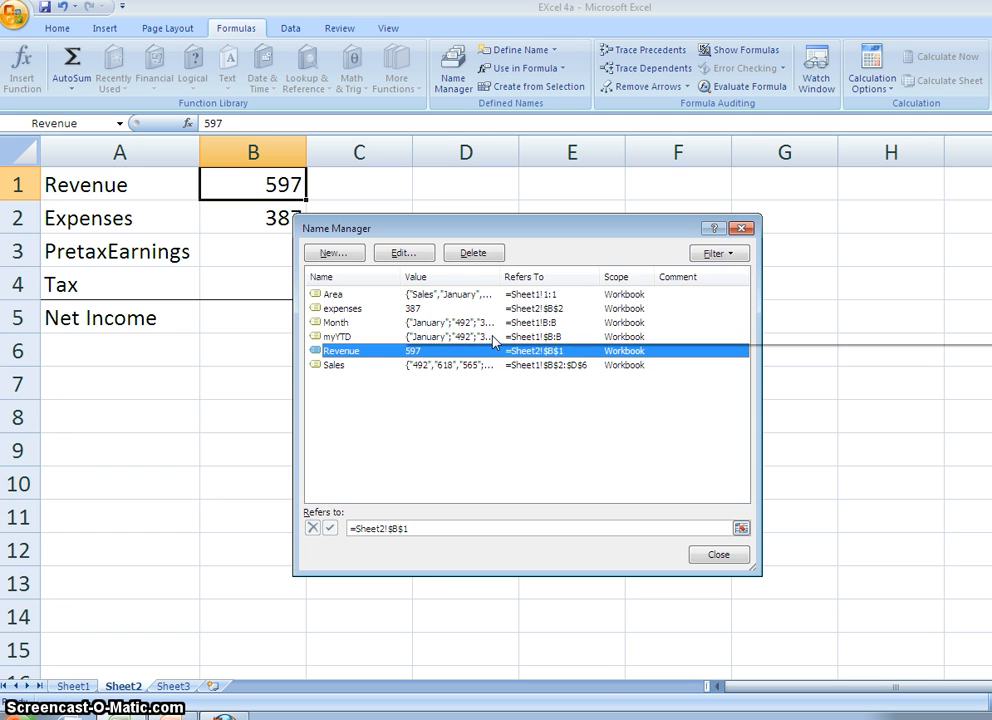
click(719, 555)
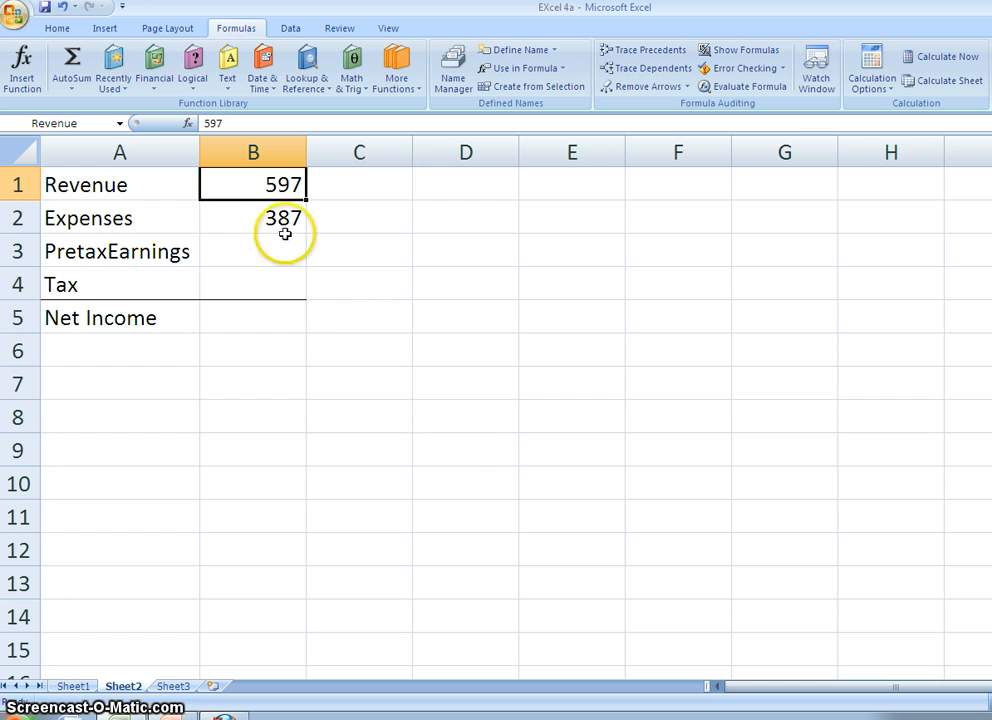
Step: Check the names assigned to the Revenue and Expenses value cells, B1 and B2
click(259, 217)
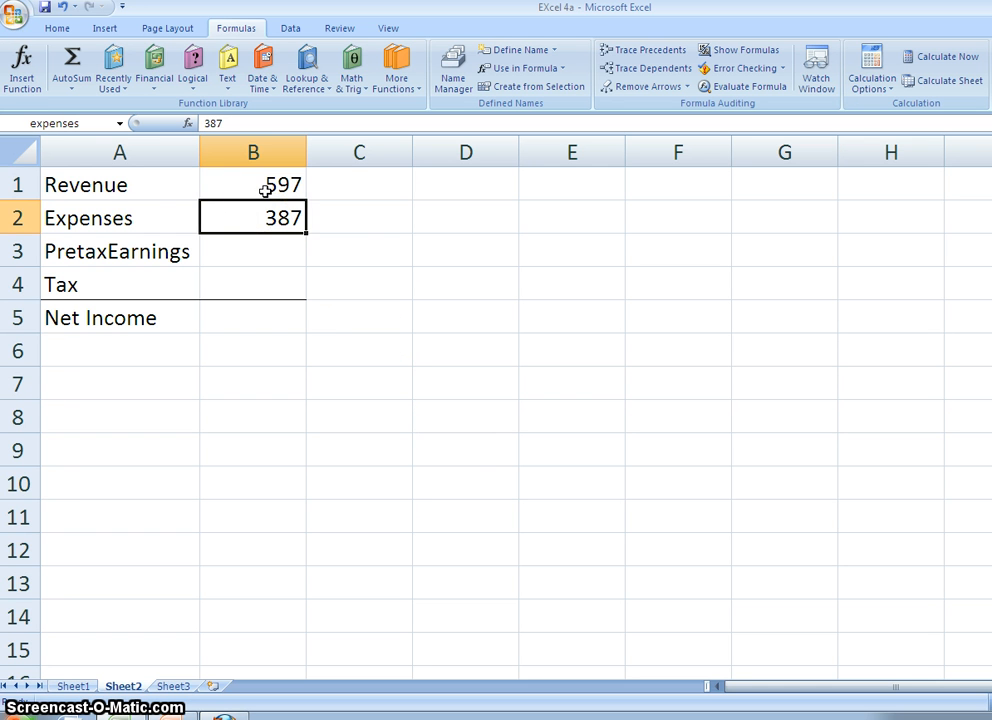
click(266, 193)
click(266, 216)
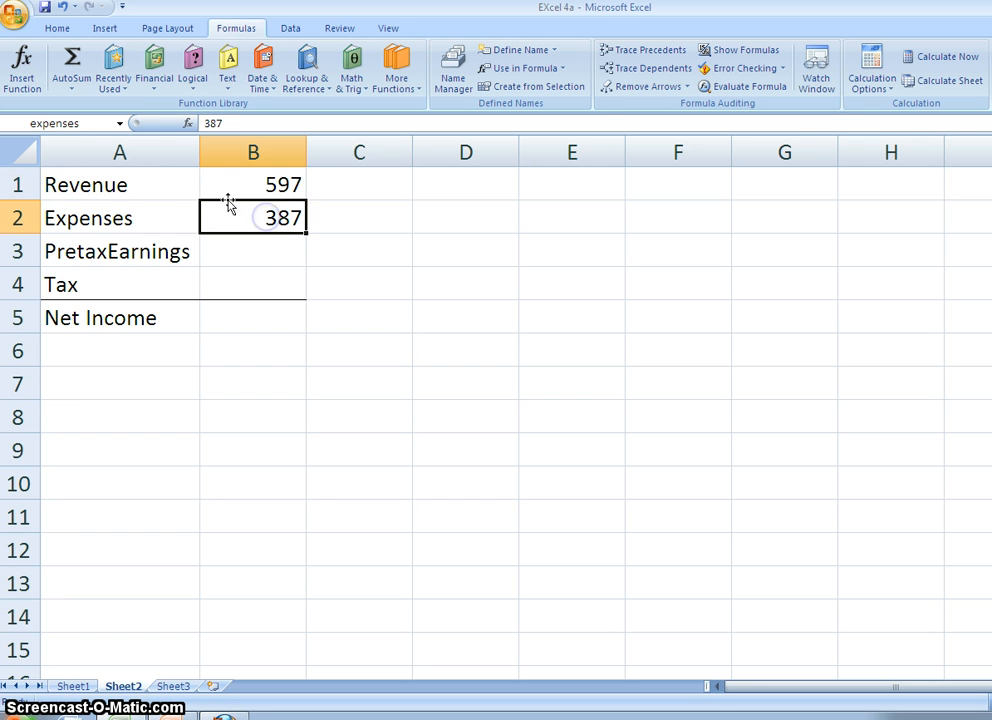
click(34, 124)
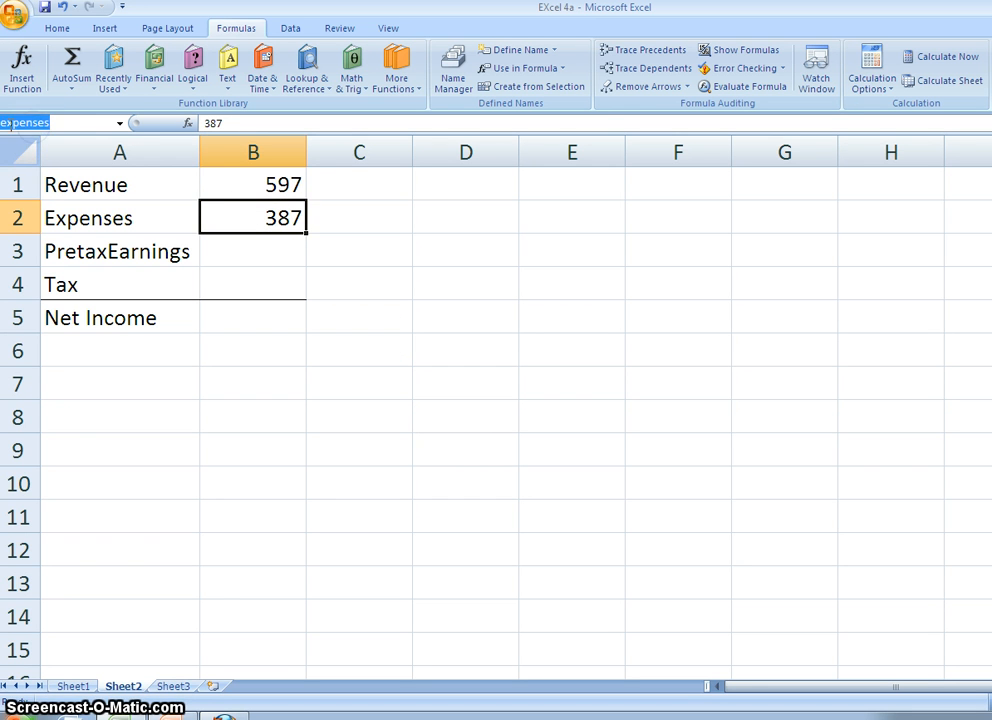
click(7, 123)
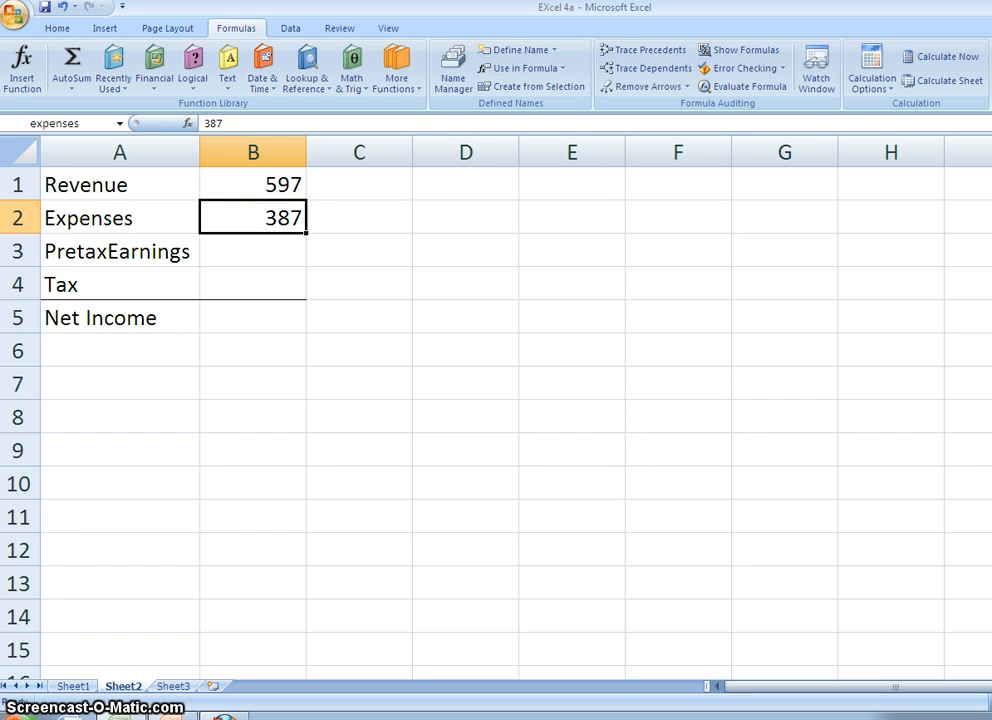
click(270, 241)
click(258, 228)
Step: Calculate PretaxEarnings in cell B3 with the cell-reference formula =b1-b2
click(263, 248)
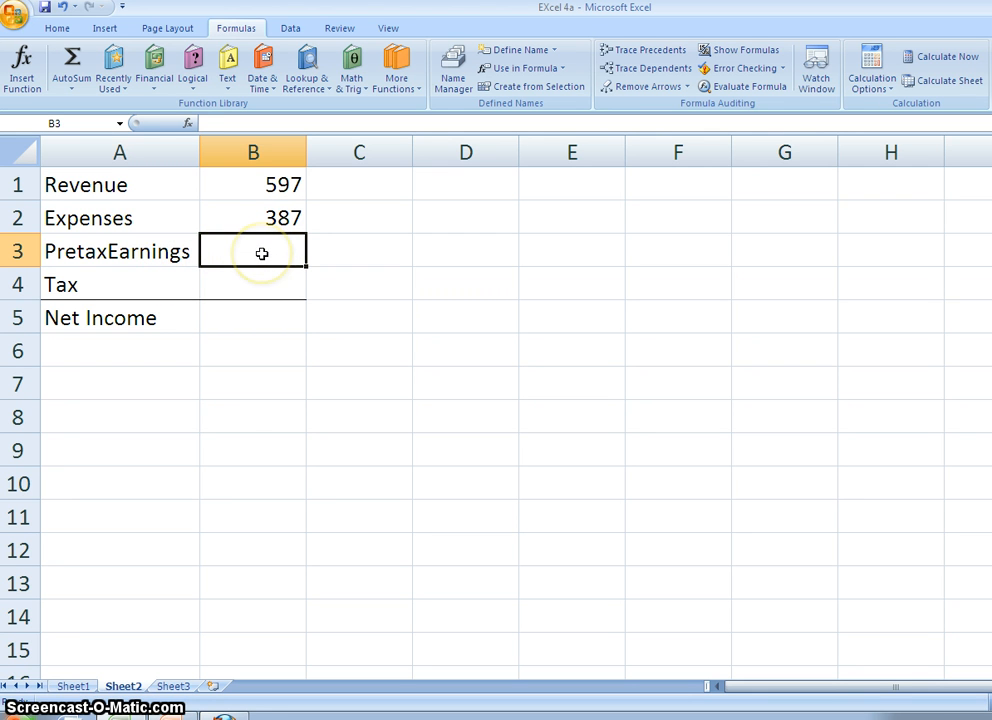
text(=)
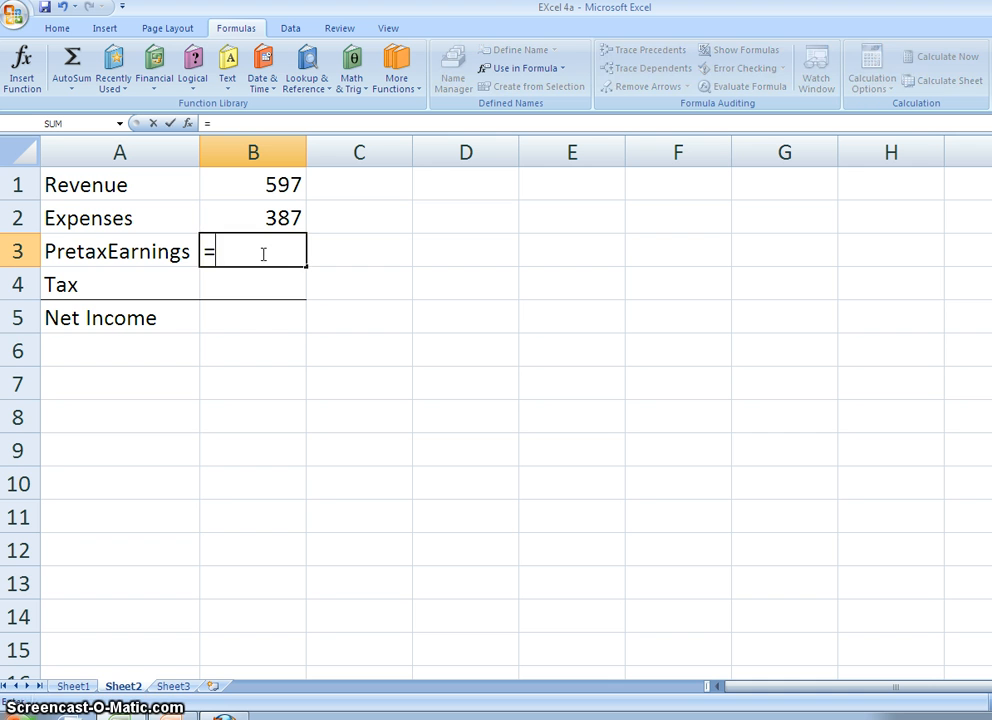
text(b)
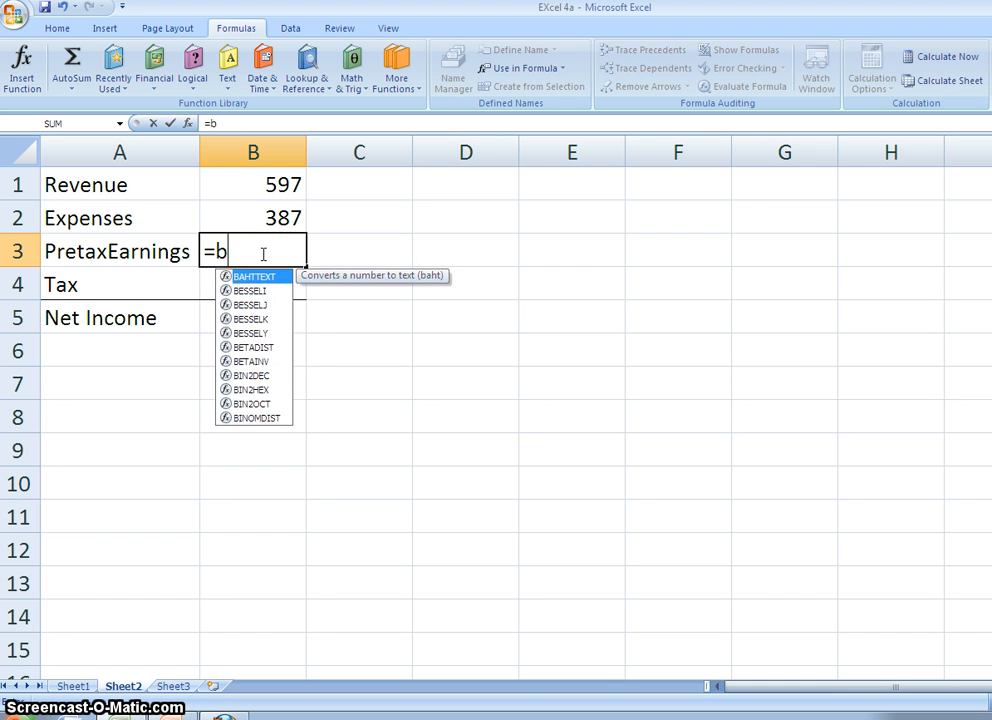
text(1-b2)
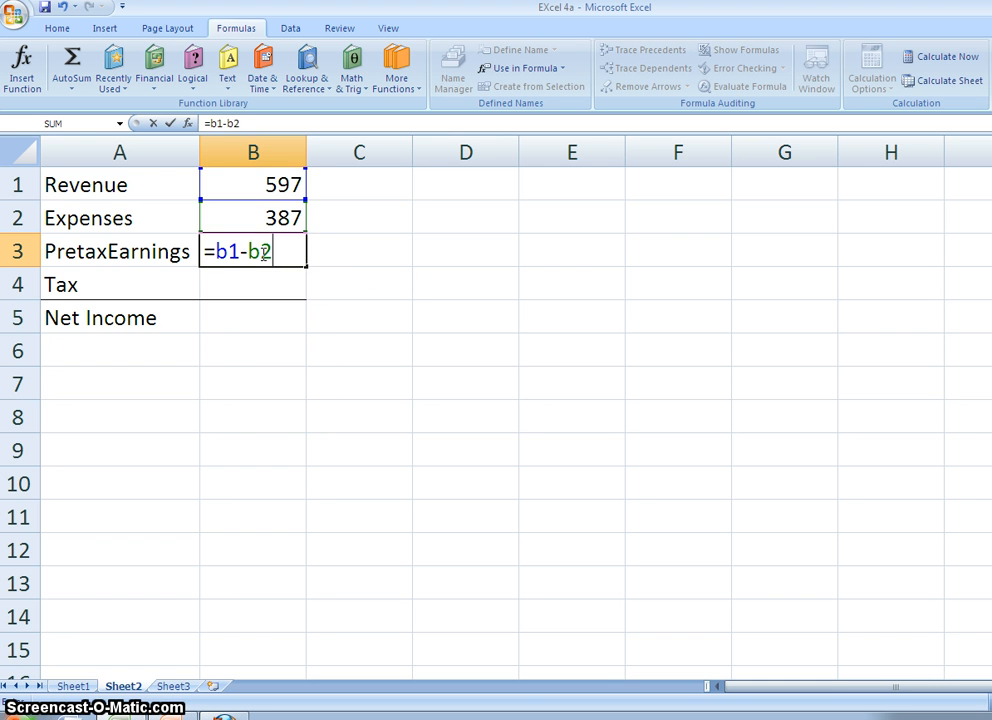
key(Return)
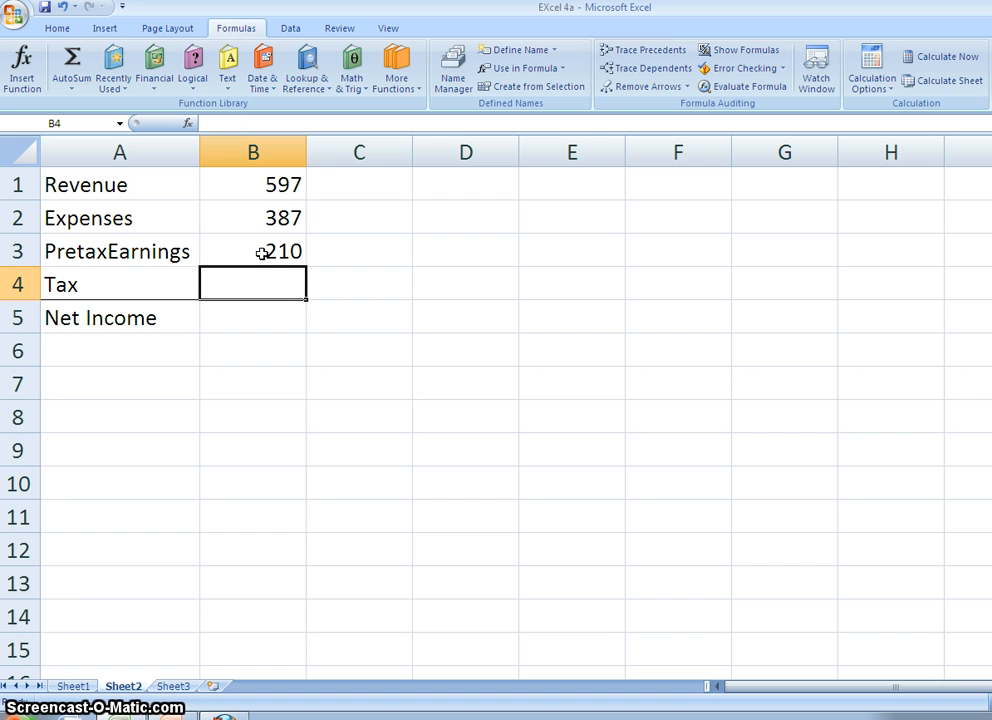
Step: Replace the PretaxEarnings formula in cell B3 with the named-cell formula =Revenue-expenses and review it
click(262, 254)
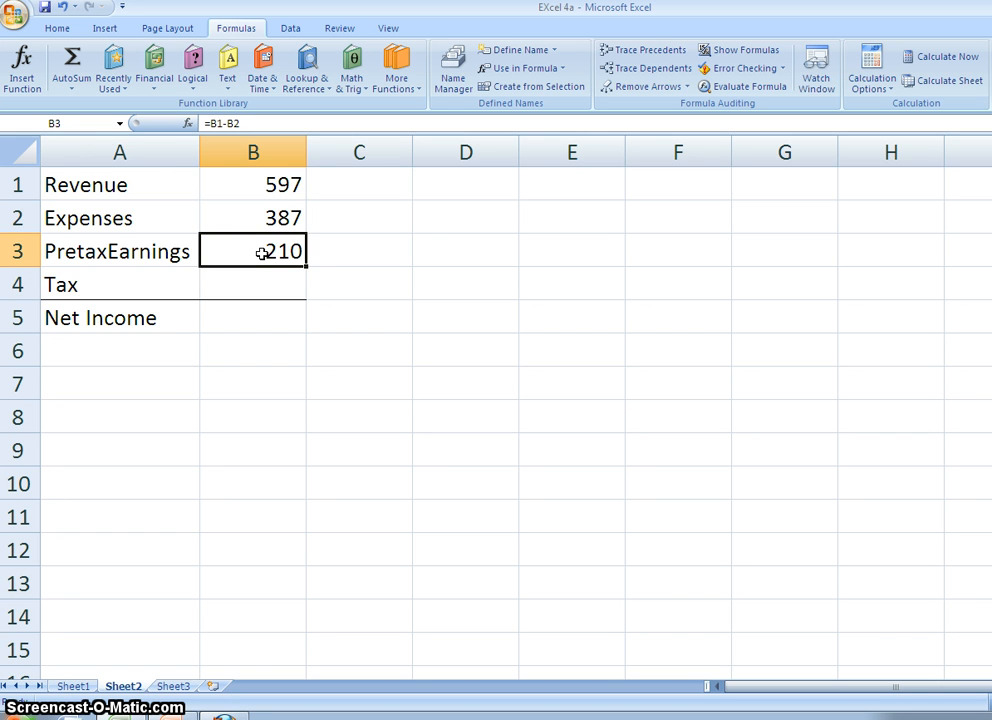
text(-)
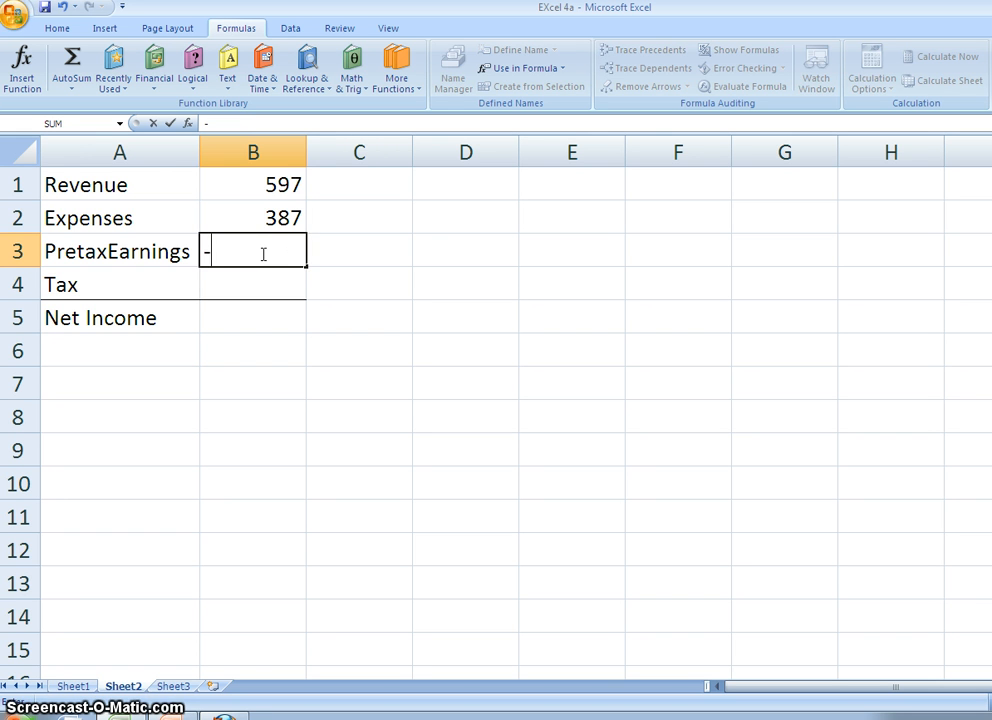
key(BackSpace)
text(=R)
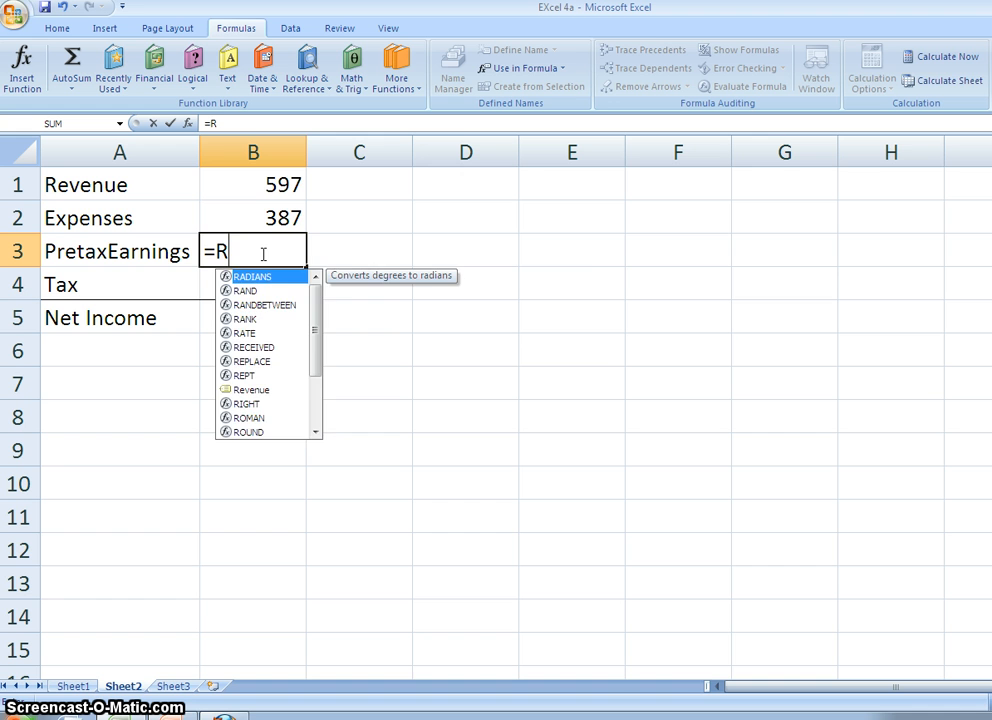
text(evenue)
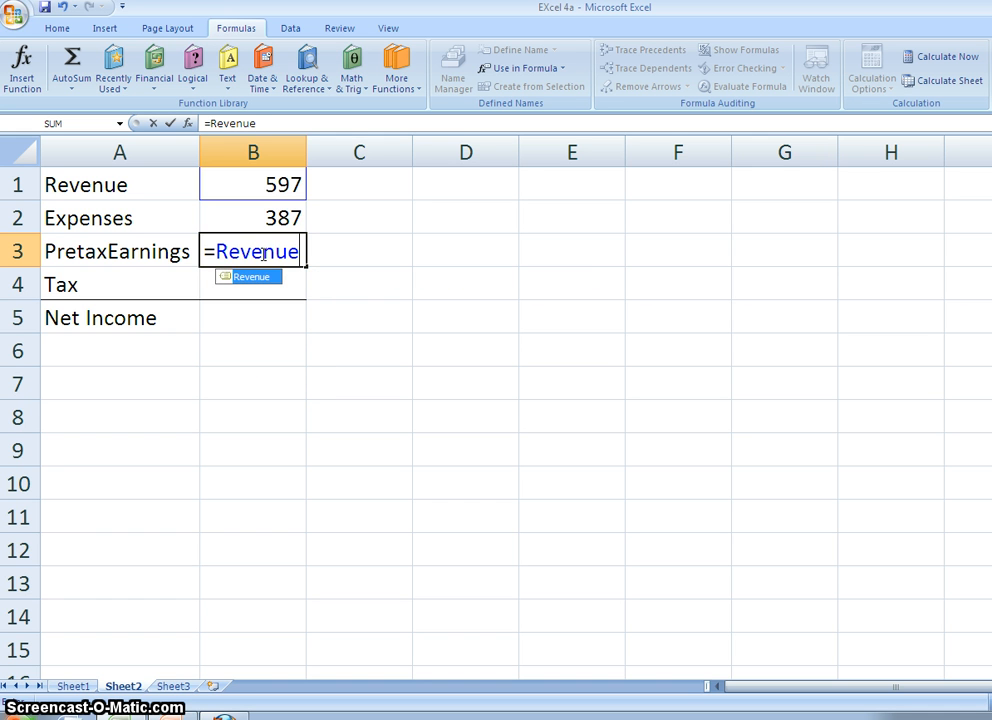
text(-)
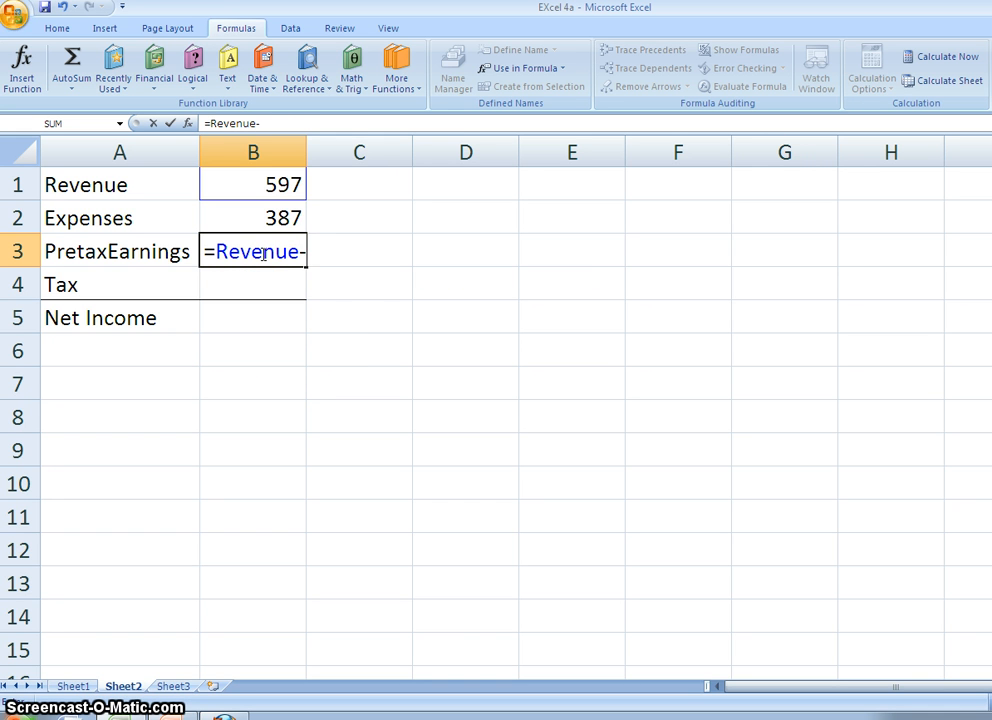
text(expenses)
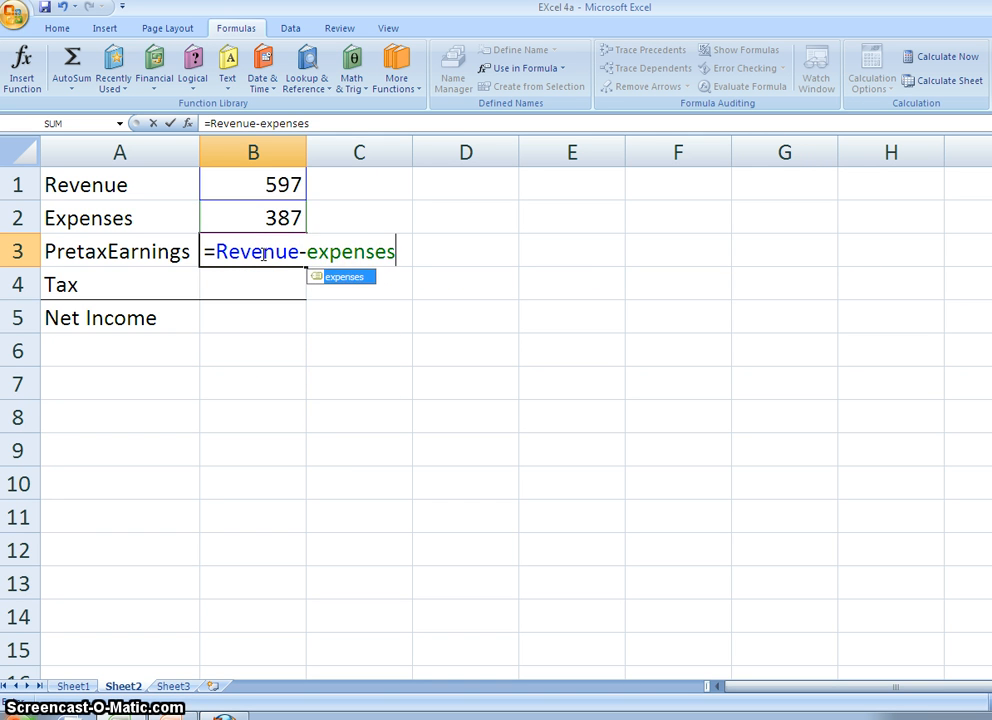
key(Return)
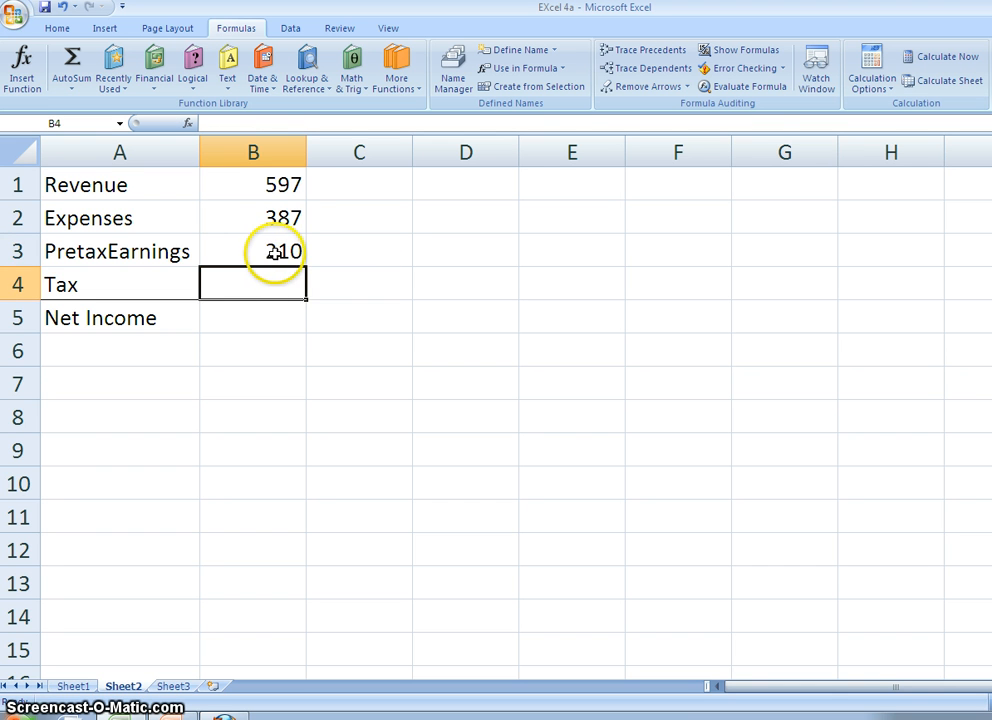
click(270, 251)
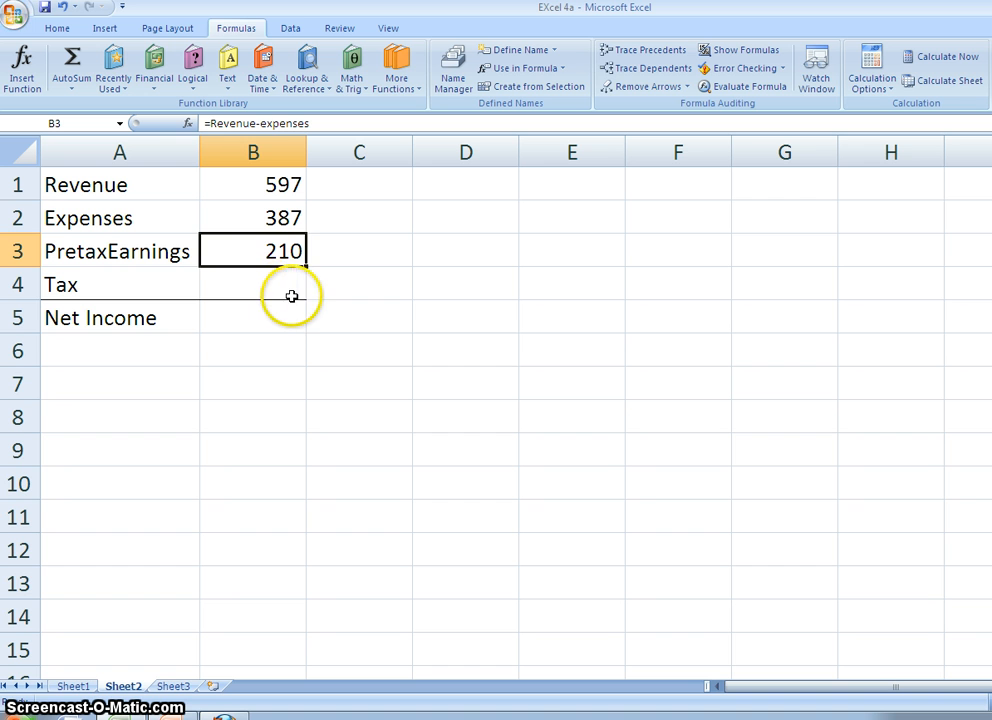
Step: Define the workbook-scoped name "PretaxEarnings" for cell B3 on Sheet2 through the Name Manager
click(286, 296)
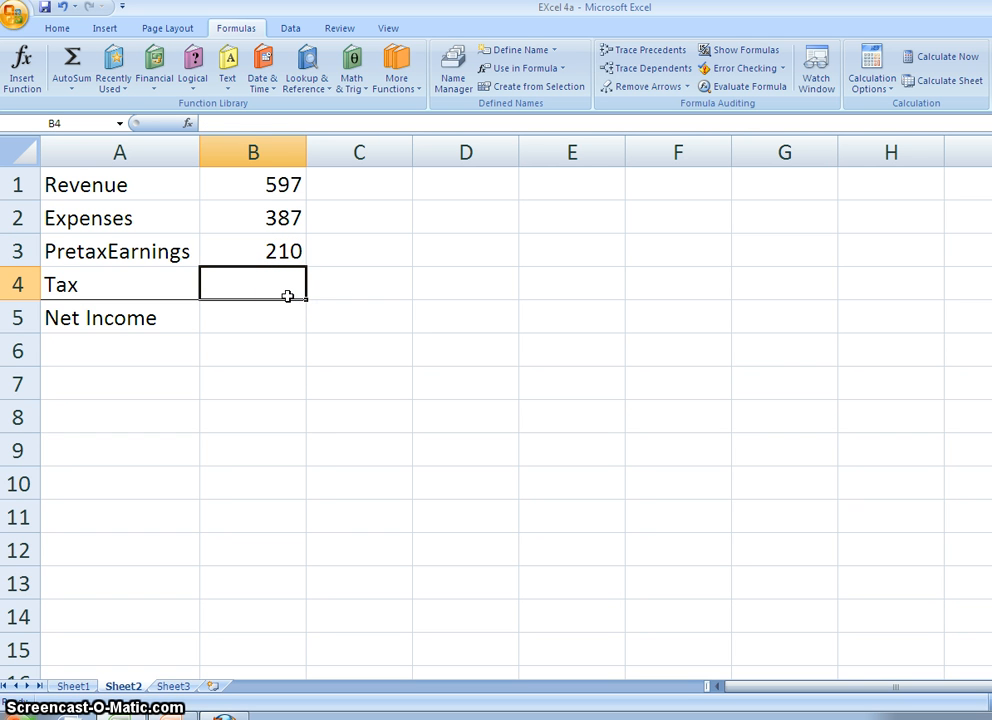
click(630, 258)
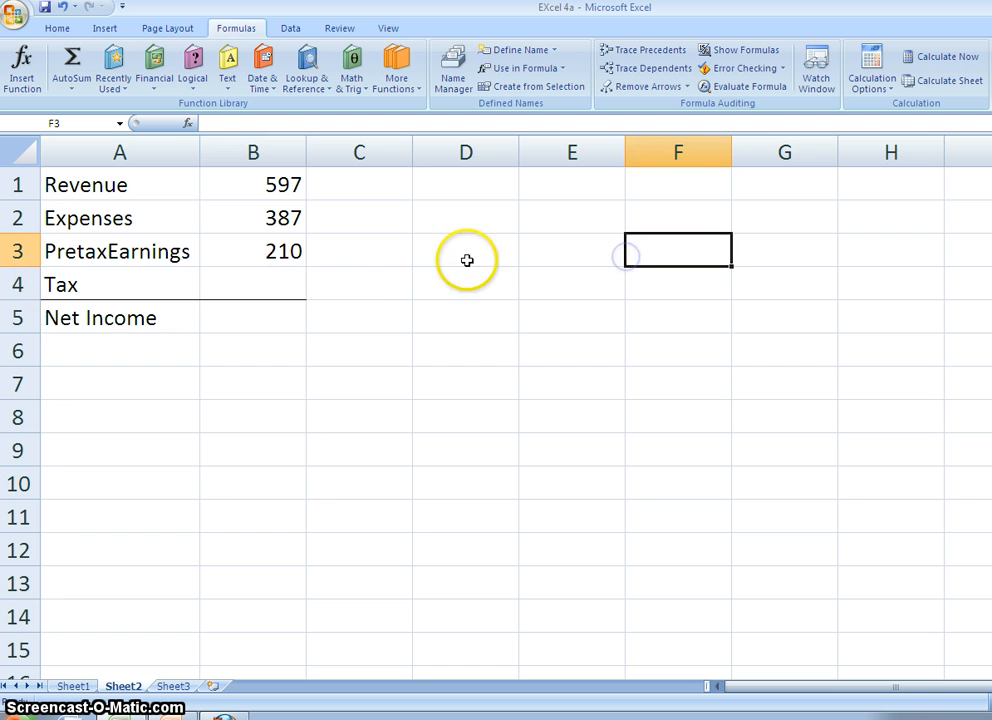
click(288, 258)
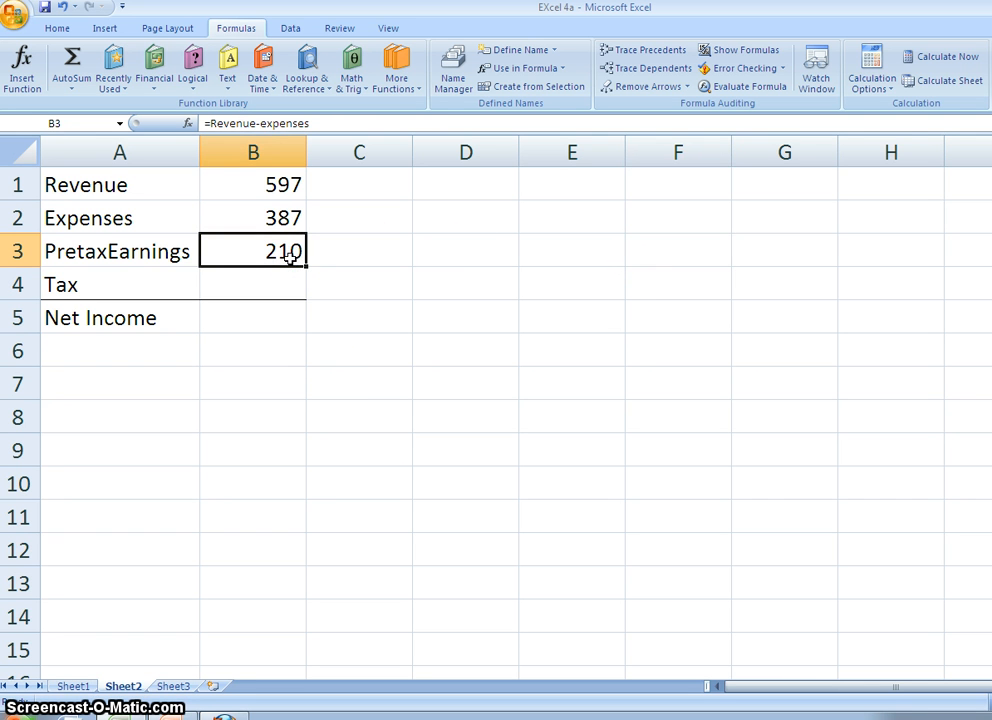
key(ctrl+F3)
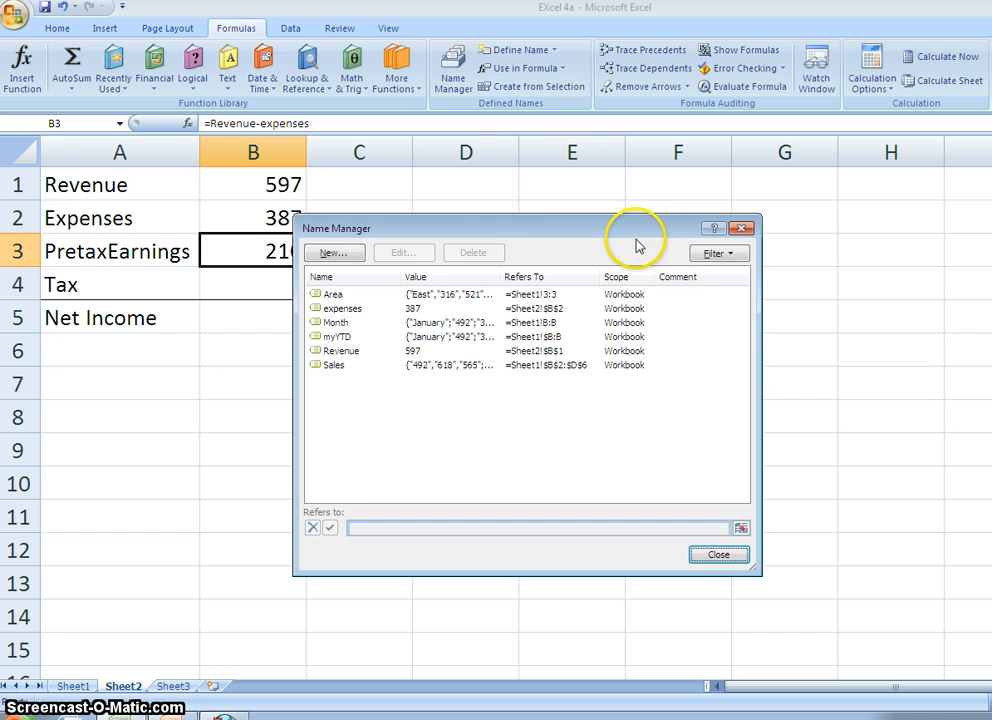
click(333, 254)
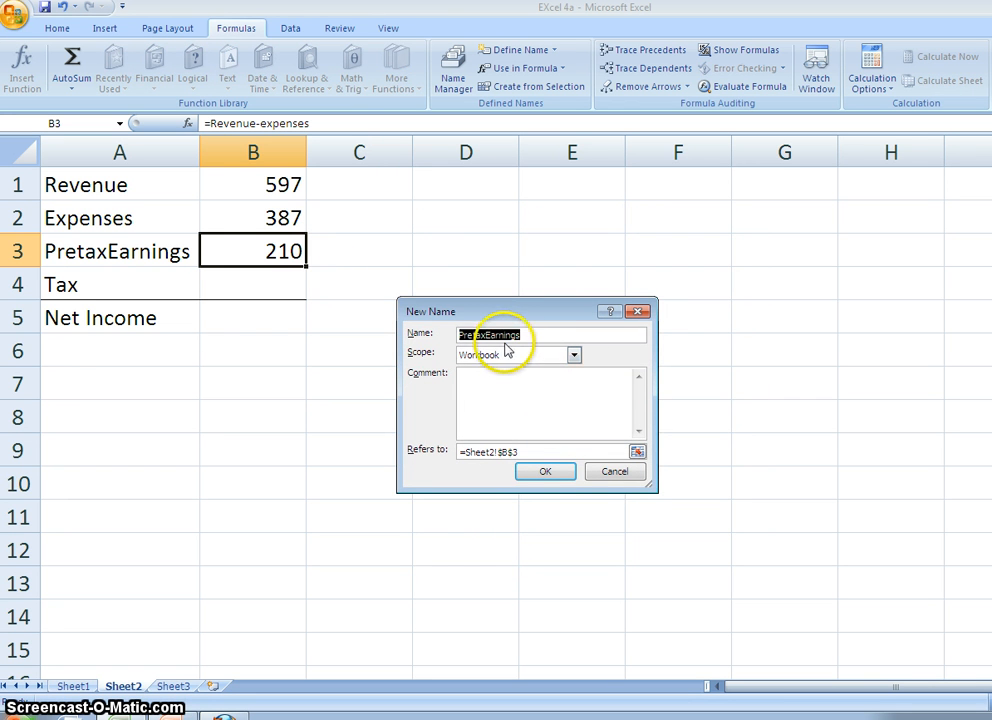
click(530, 452)
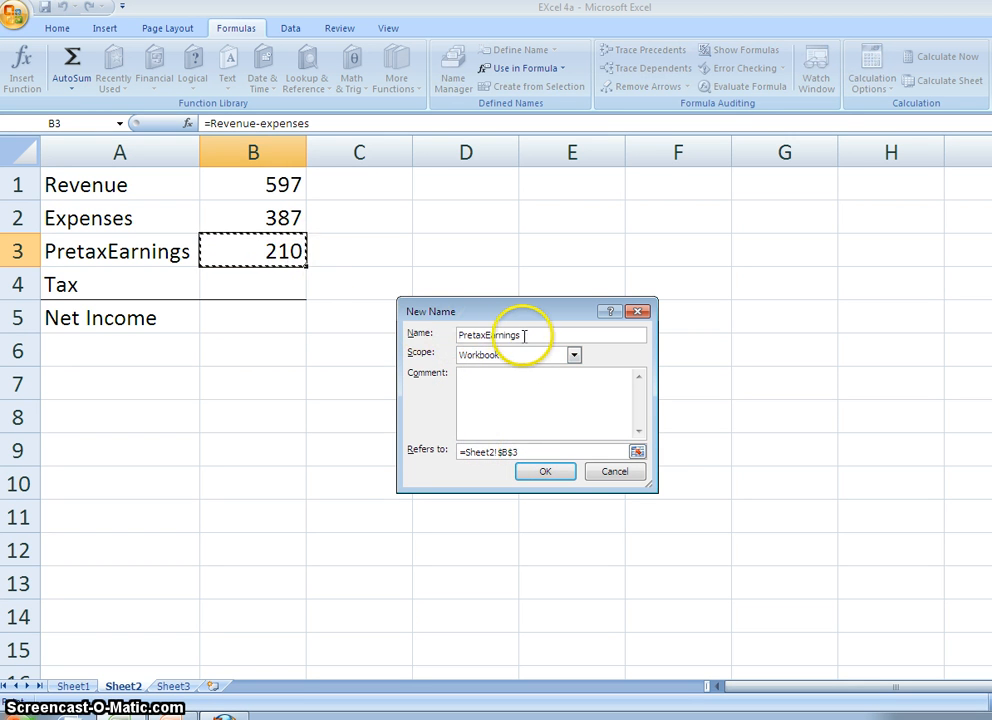
click(524, 336)
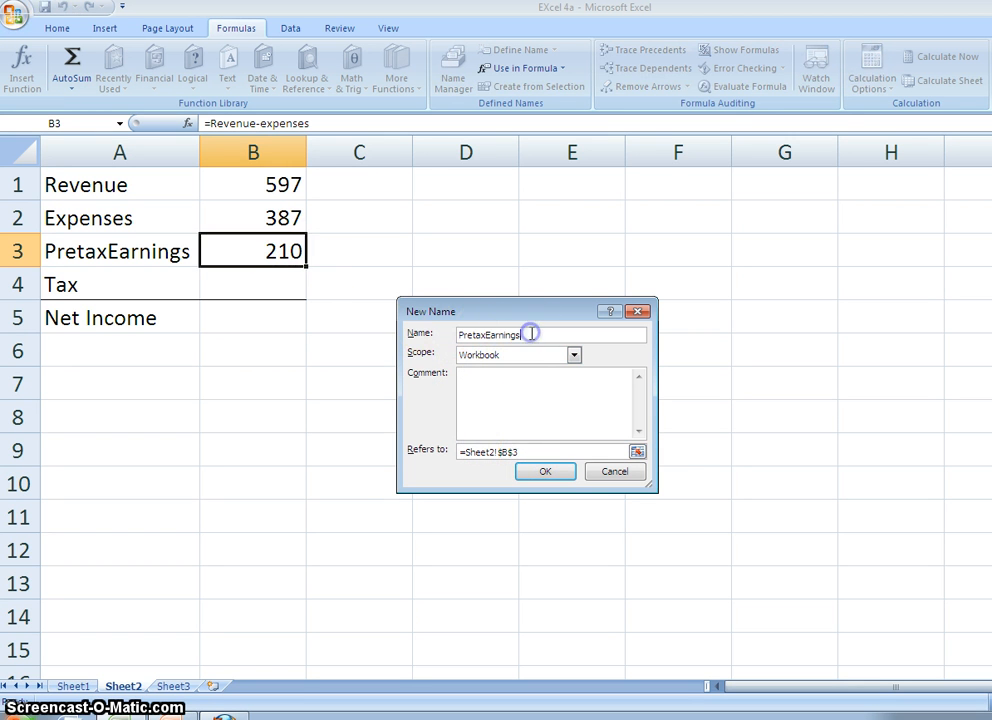
click(548, 472)
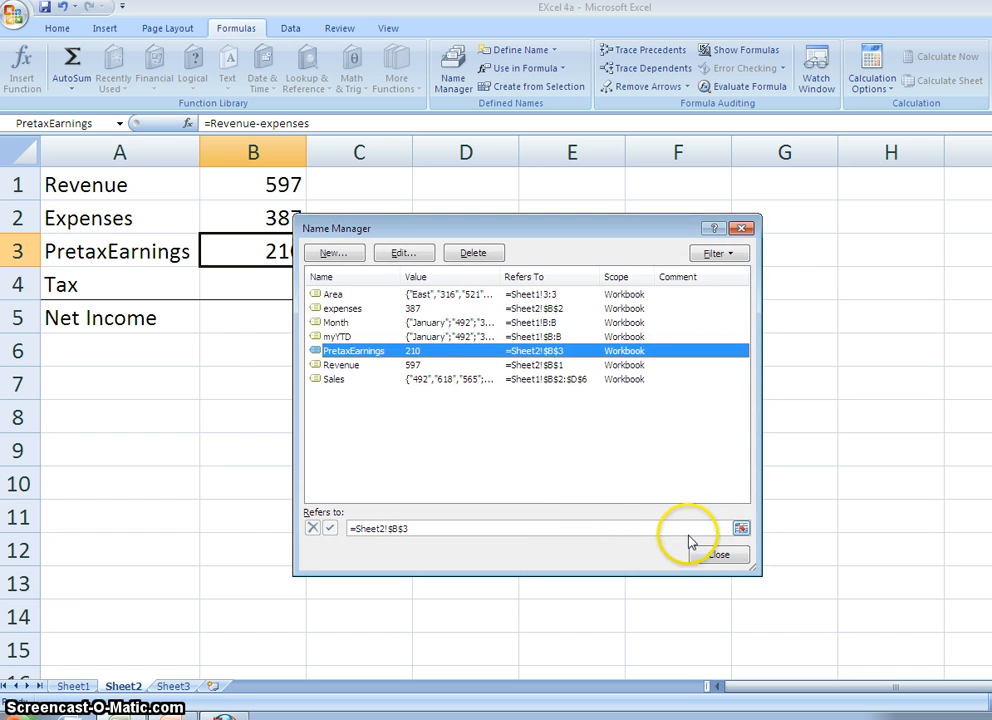
click(719, 555)
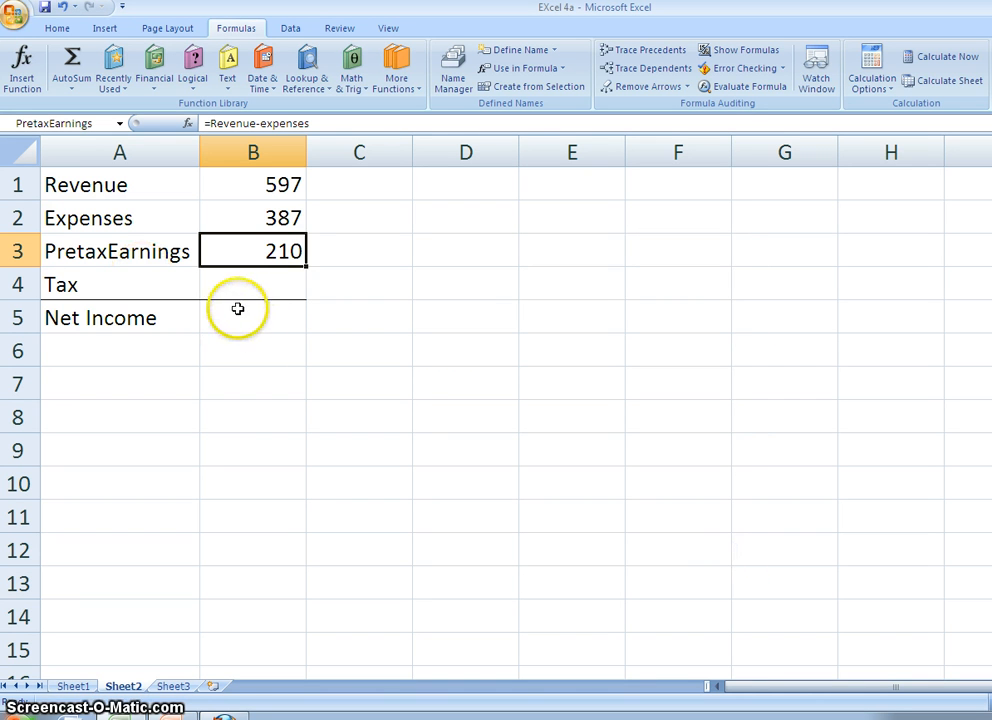
Step: Calculate Tax in cell B4 with the named-cell formula =PretaxEarnings*.40
click(260, 291)
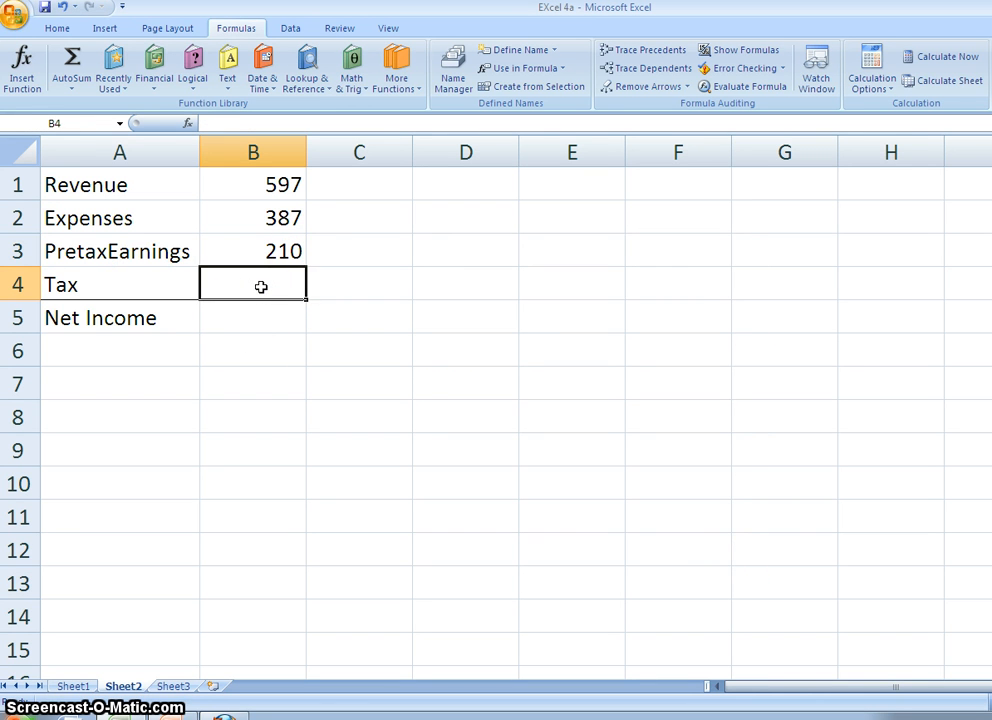
text(=pre)
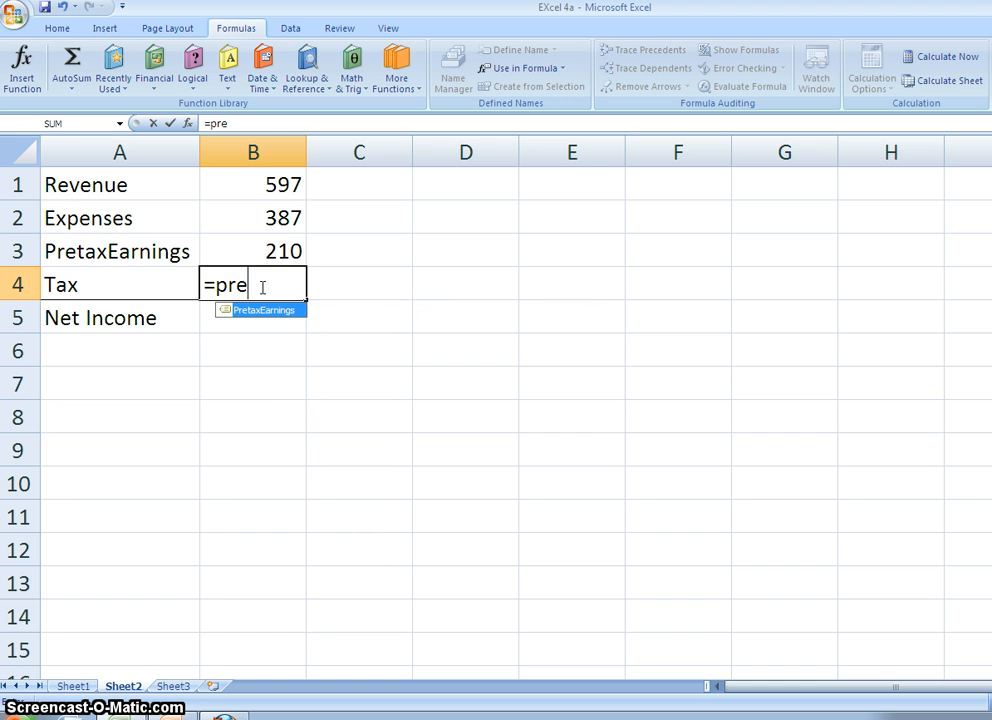
click(261, 310)
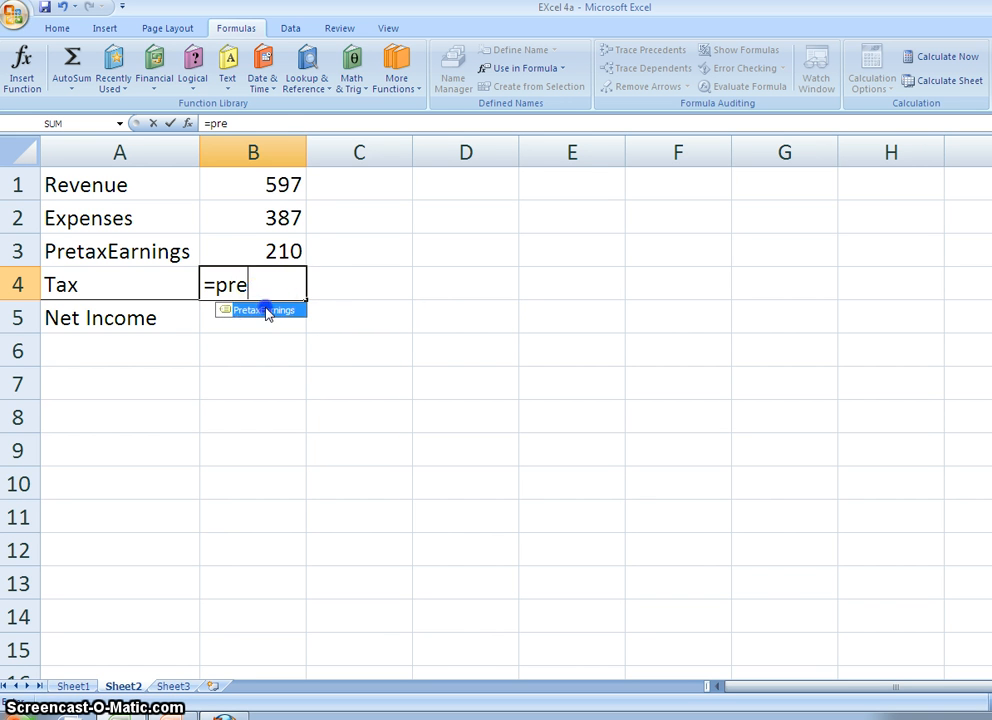
double_click(265, 310)
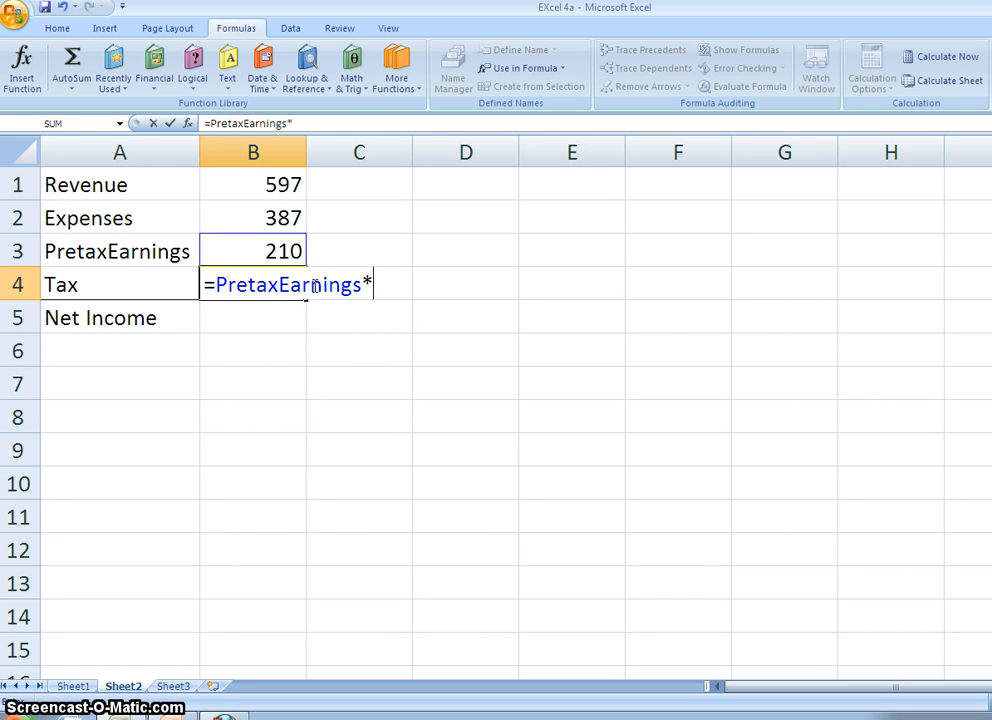
text(*.40)
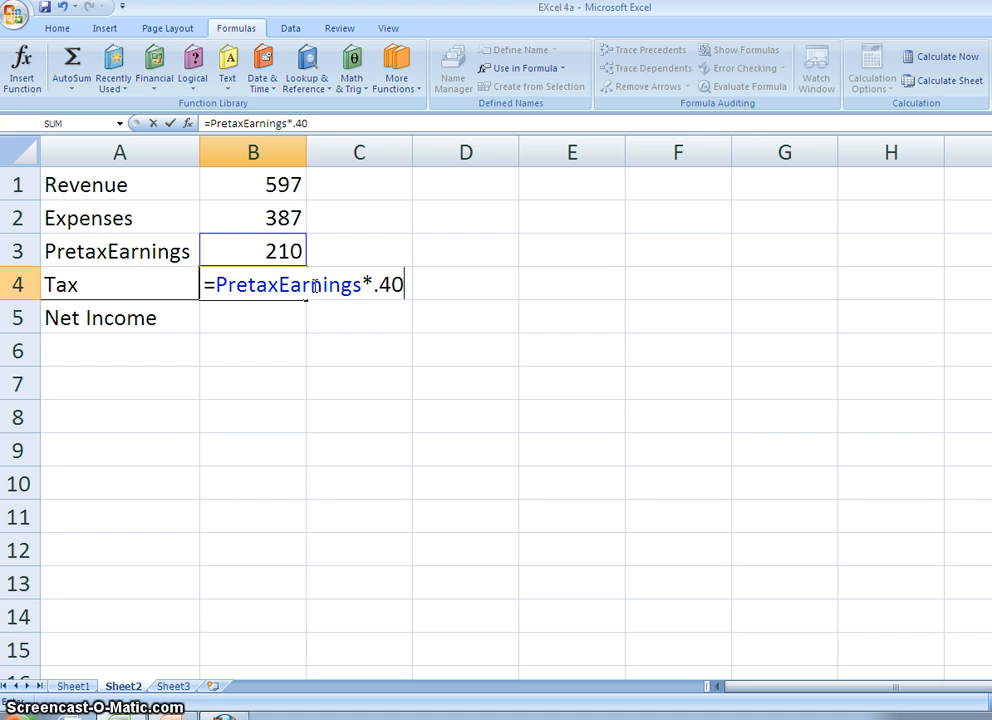
key(Return)
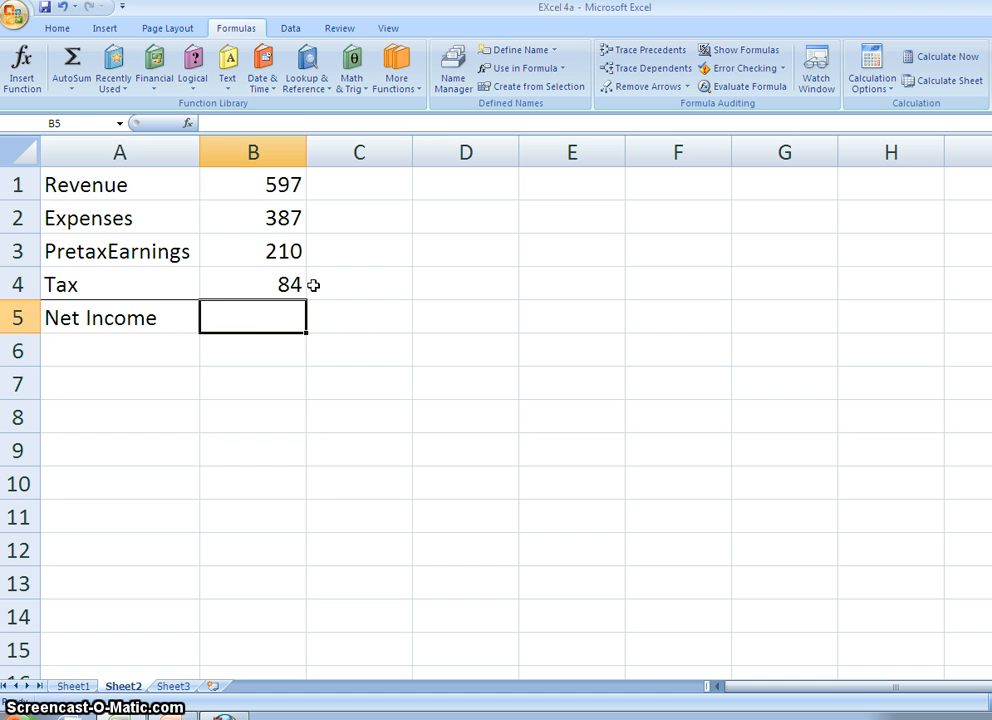
Step: Define the workbook-scoped name "Tax" for cell B4 on Sheet2 through the Name Manager
click(266, 285)
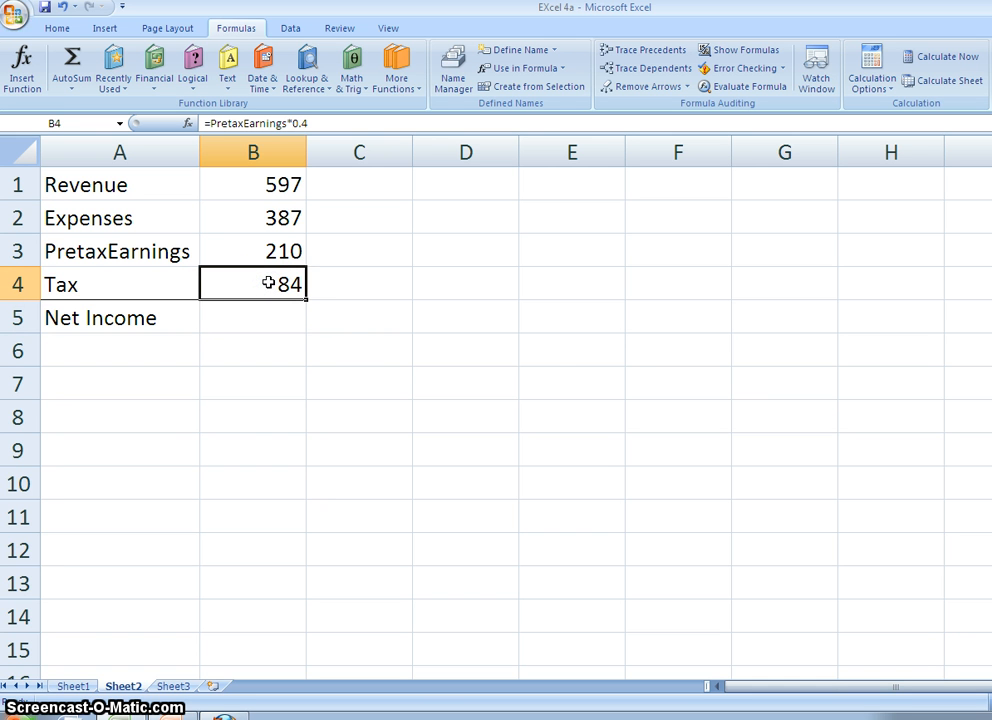
key(ctrl+F3)
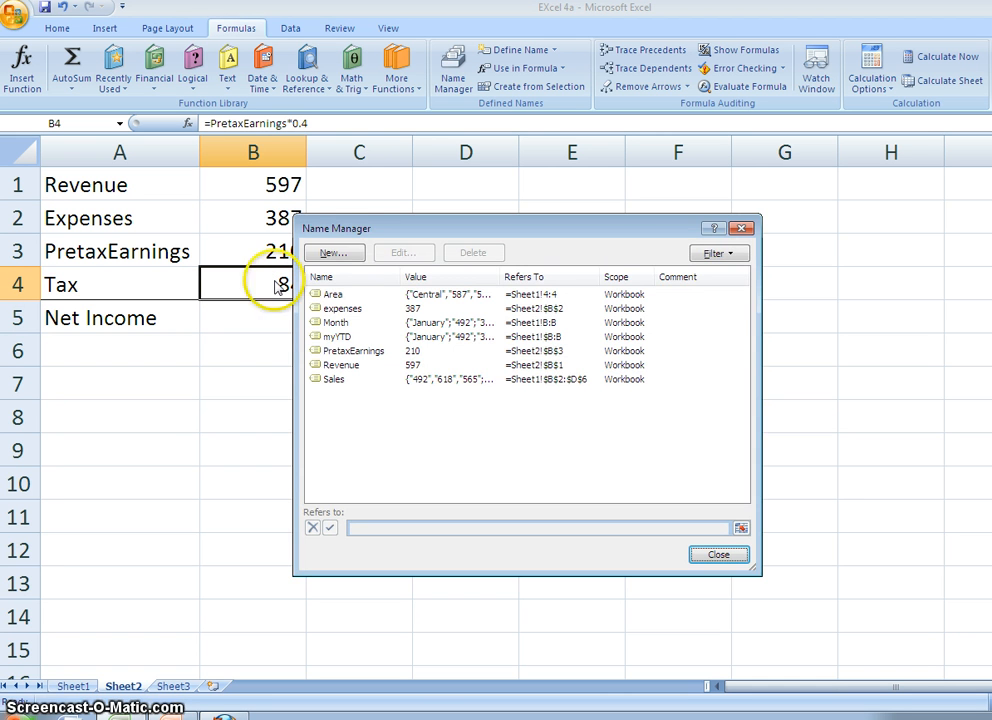
click(333, 253)
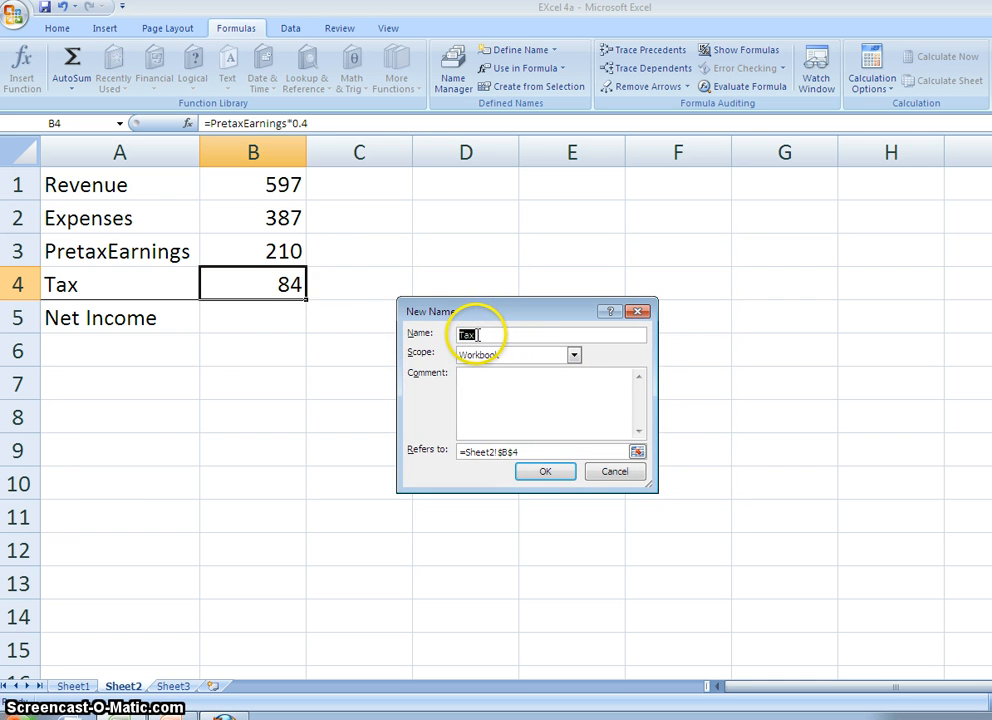
click(478, 336)
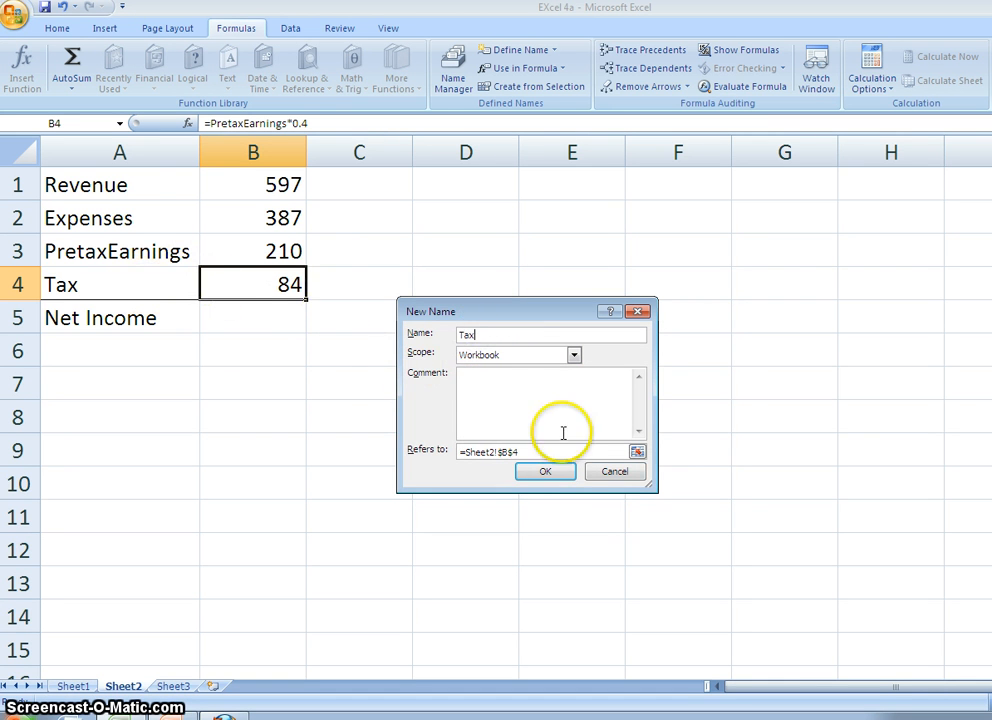
click(544, 473)
click(720, 554)
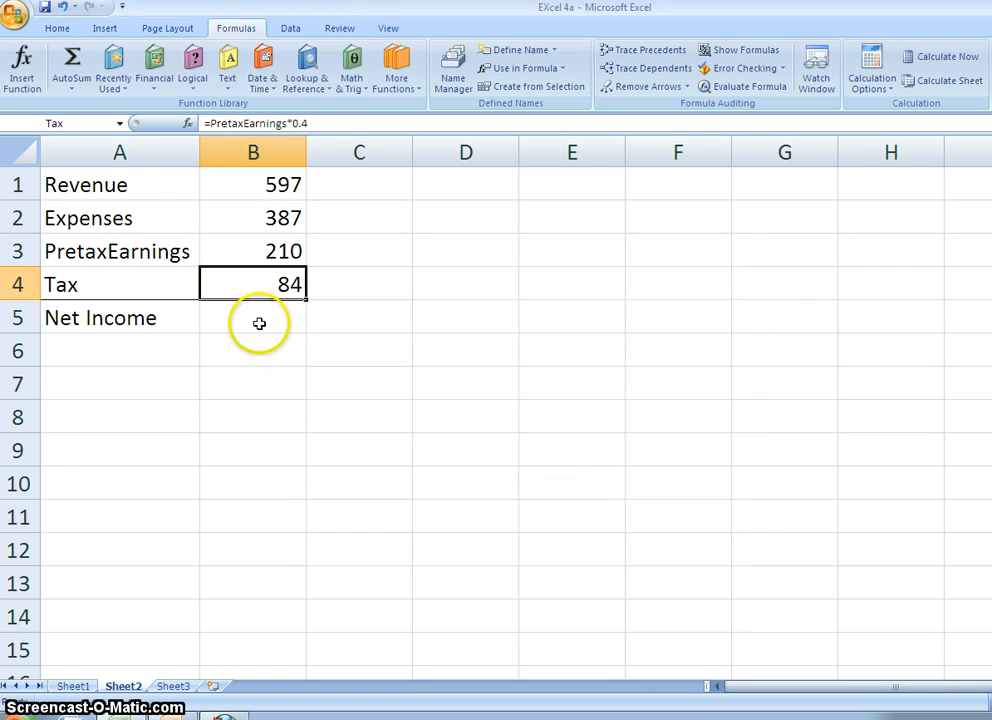
Step: Calculate Net Income in cell B5 with the named-cell formula =PretaxEarnings-Tax and review the formula
click(262, 320)
text(=pr)
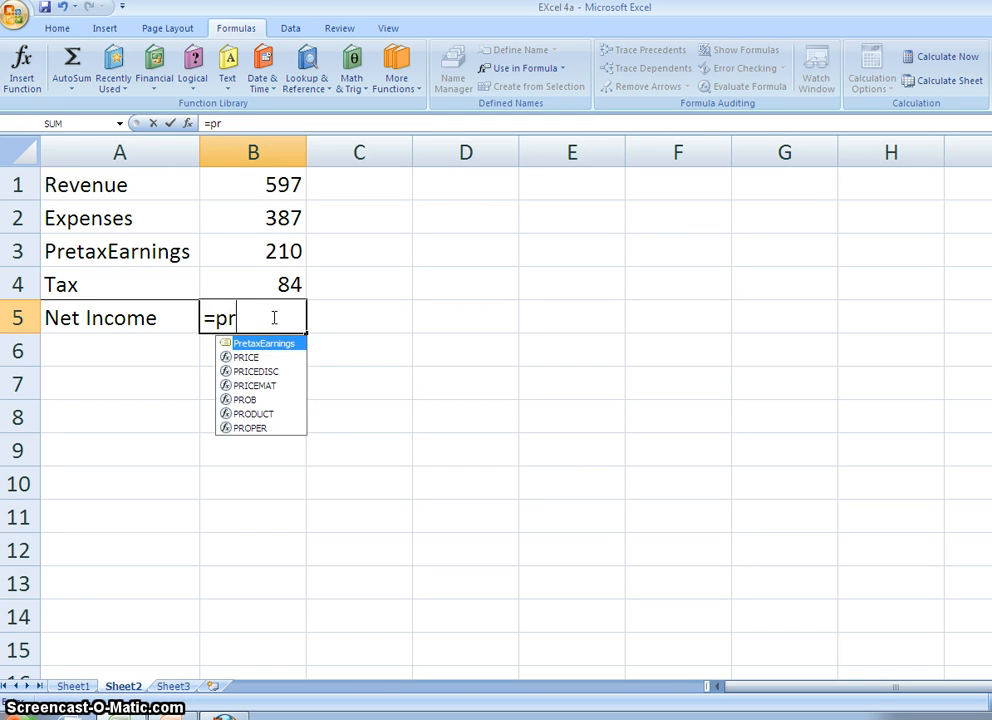
double_click(241, 342)
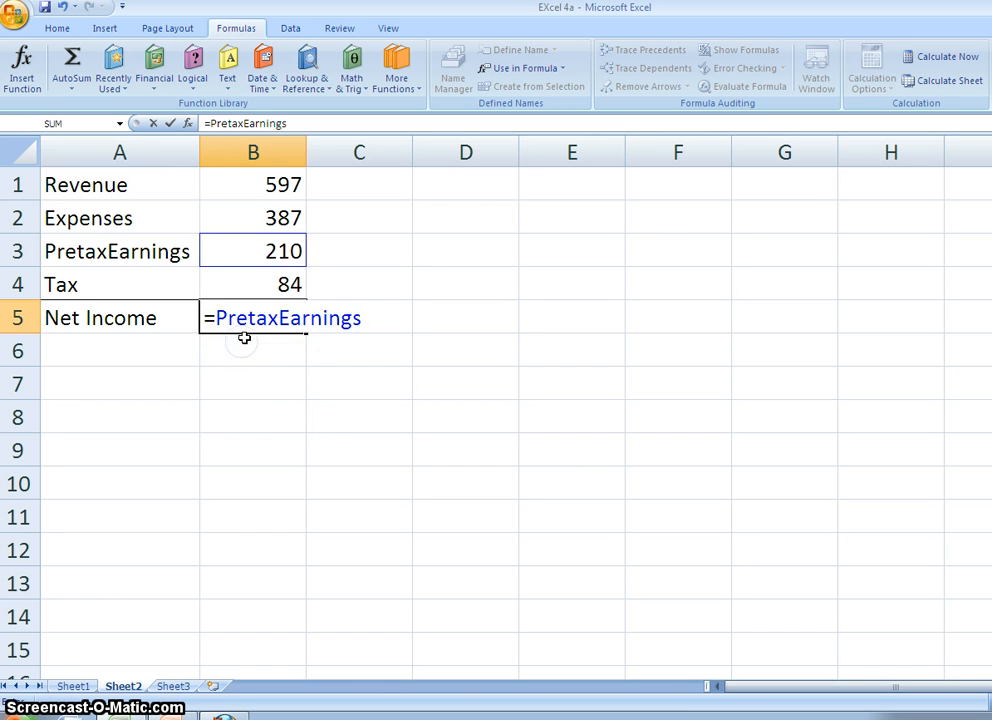
text(-)
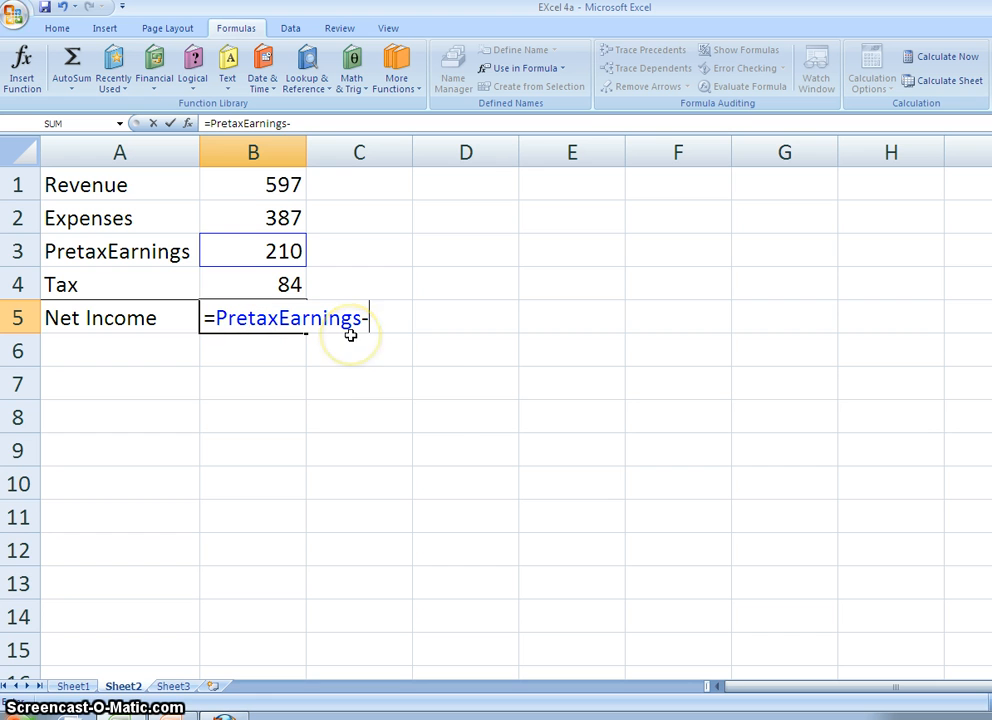
text(ta)
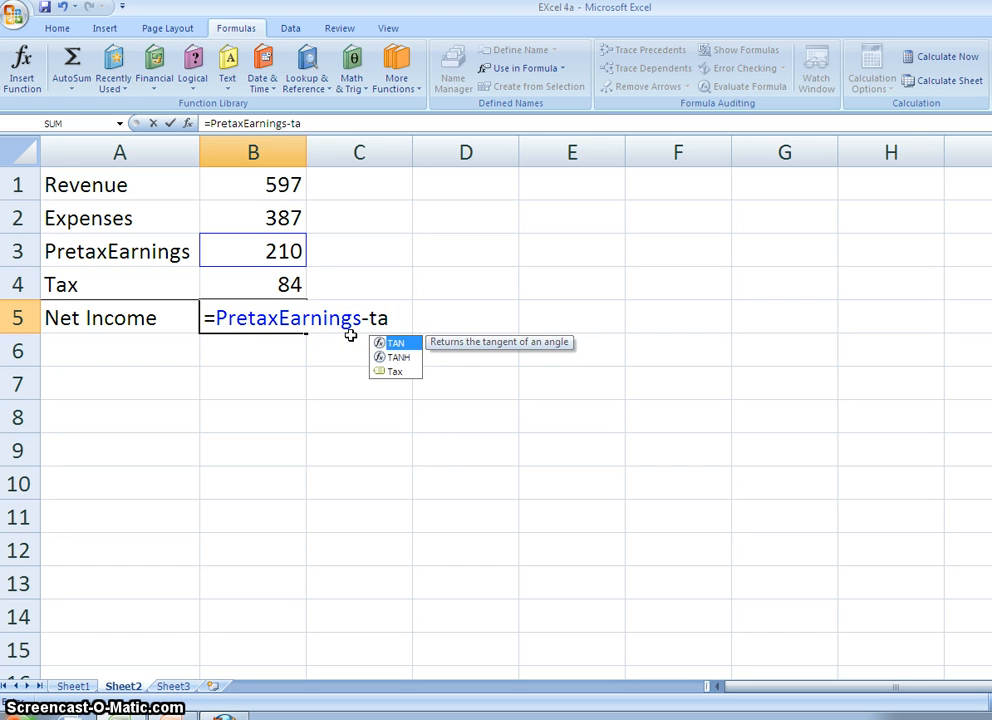
double_click(395, 370)
key(Return)
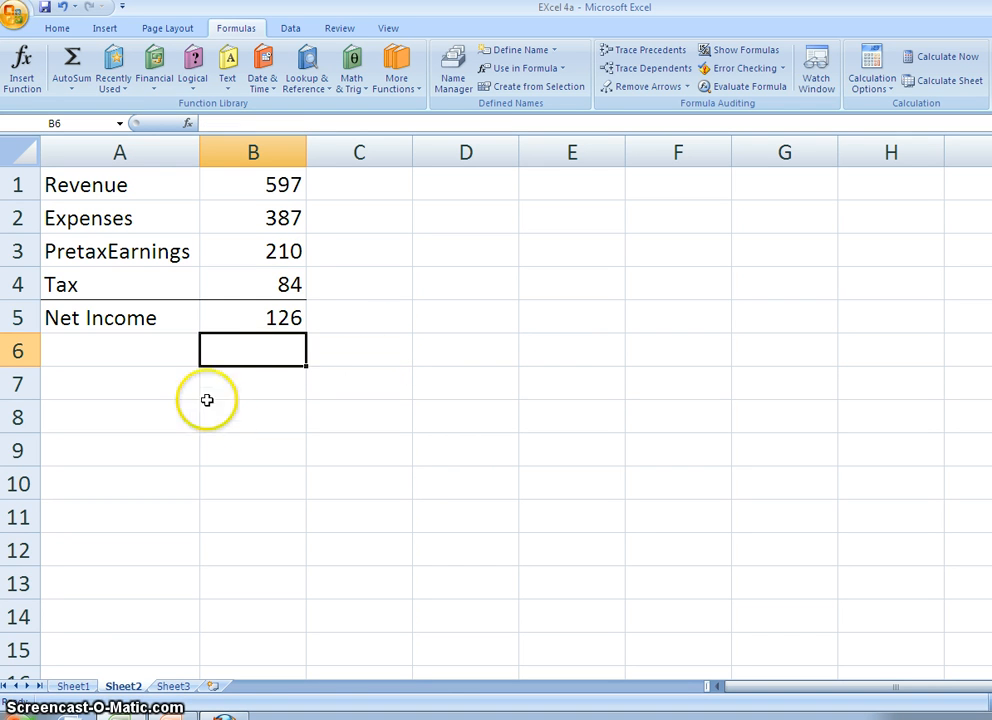
click(276, 321)
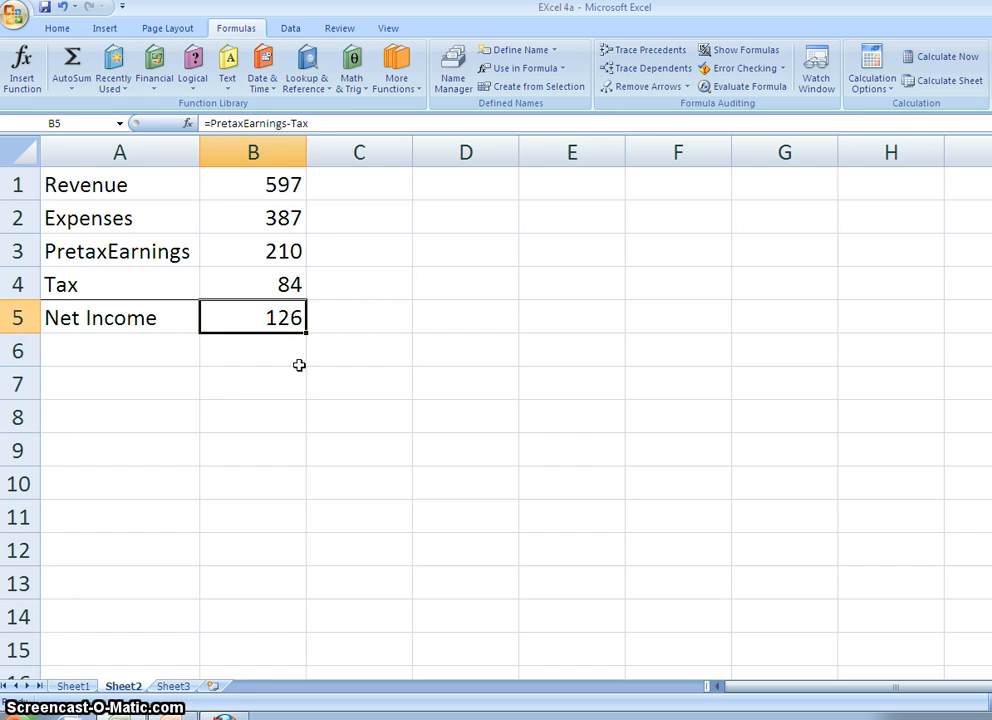
Step: On Sheet1, assign the name "Sales" to the monthly regional figures in the range B2:D6
click(72, 686)
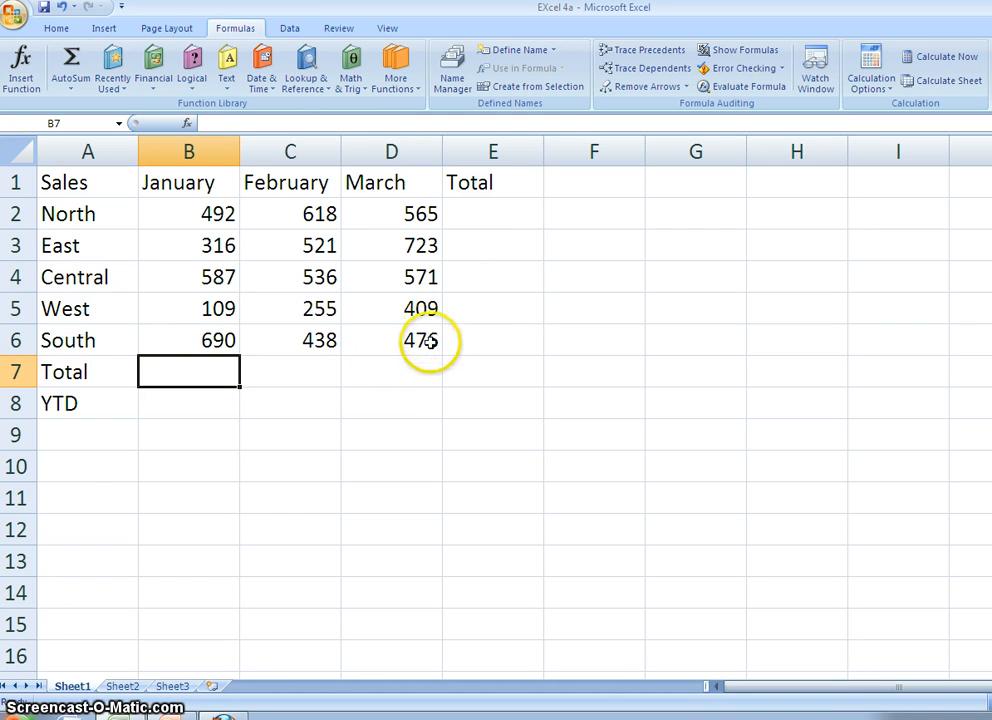
click(394, 366)
click(491, 290)
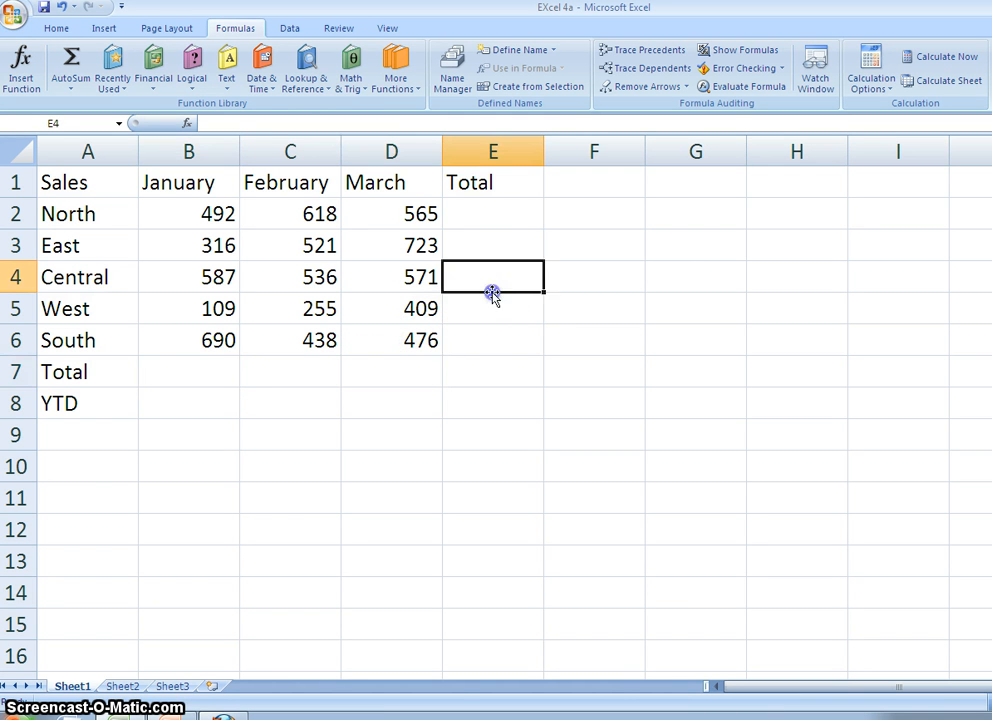
click(472, 343)
click(208, 366)
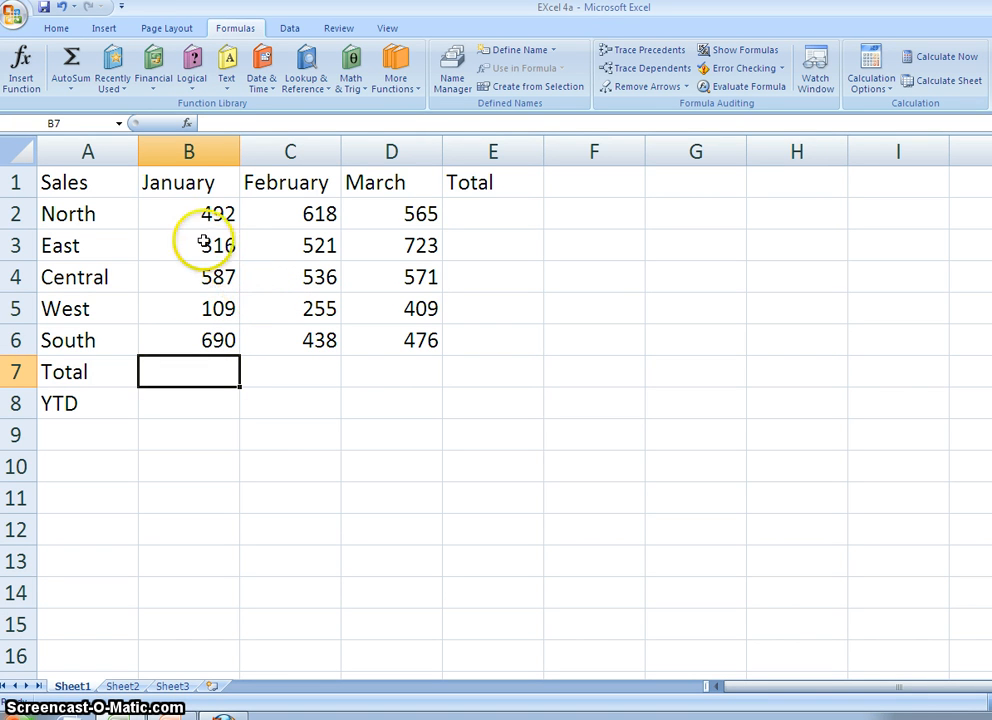
click(181, 212)
drag(181, 212, 399, 332)
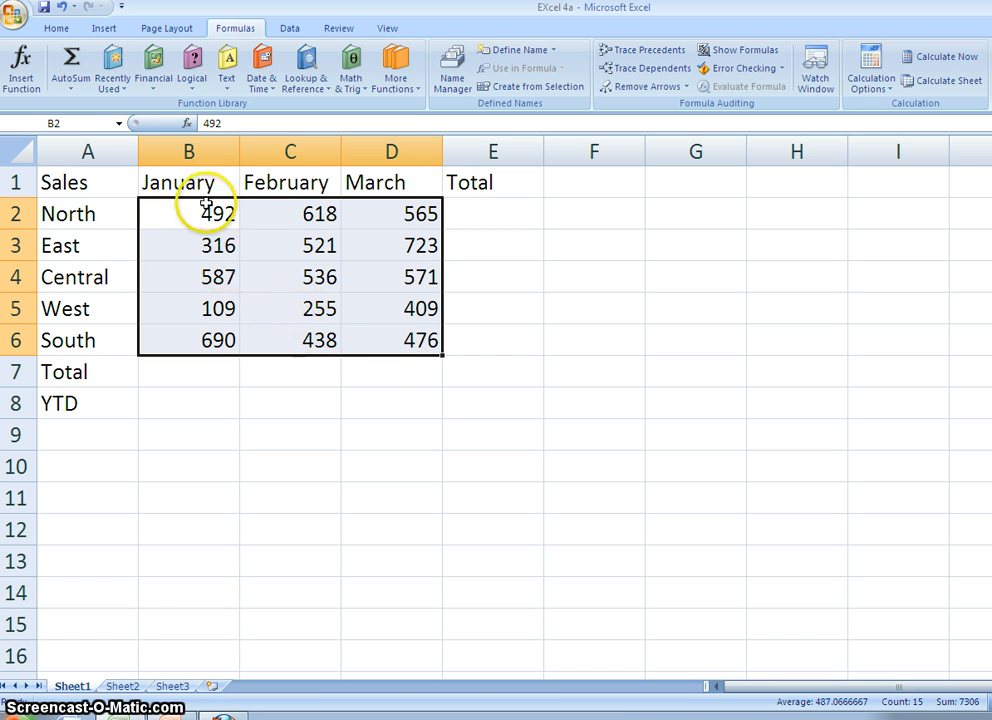
click(395, 395)
drag(207, 213, 405, 337)
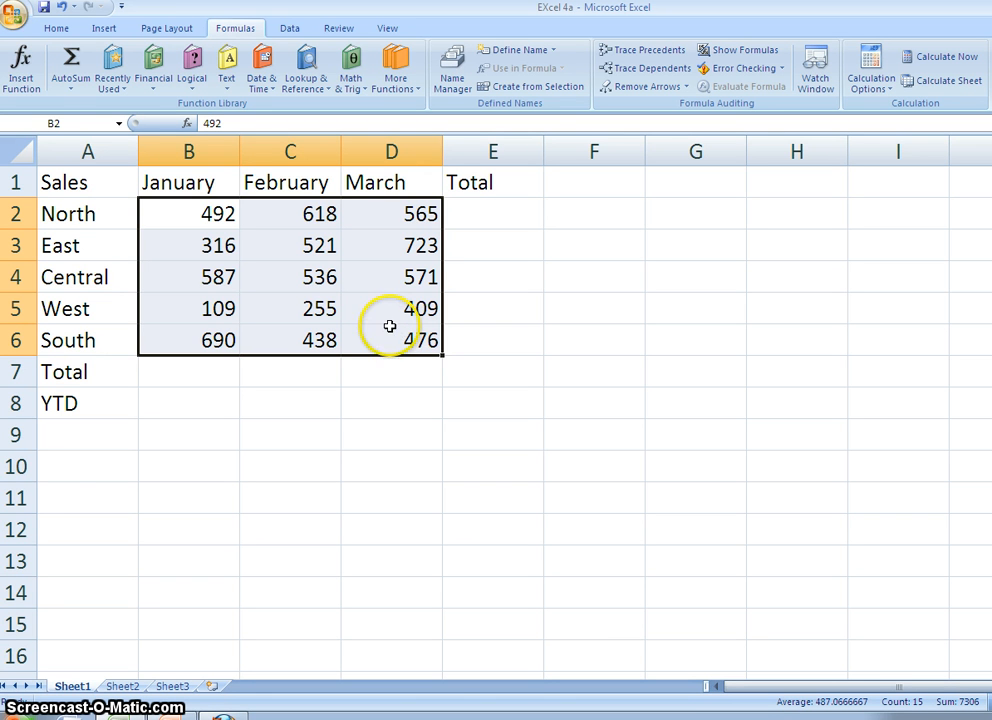
click(84, 122)
text(s)
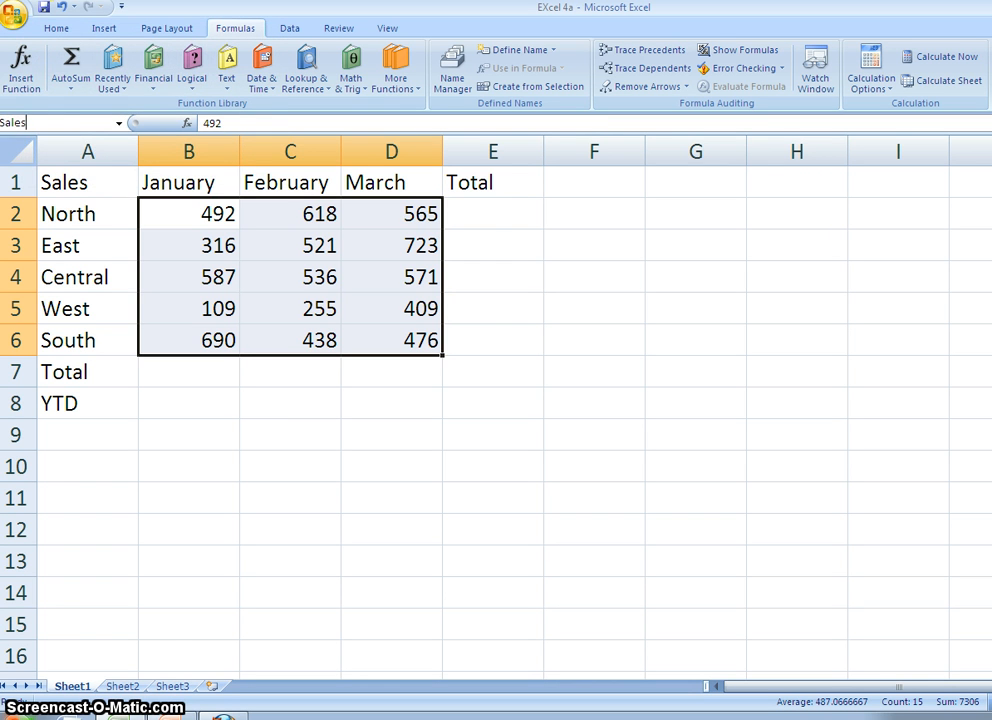
Step: Total the named sales range in cell E7 with the formula =sum(sales)
click(470, 377)
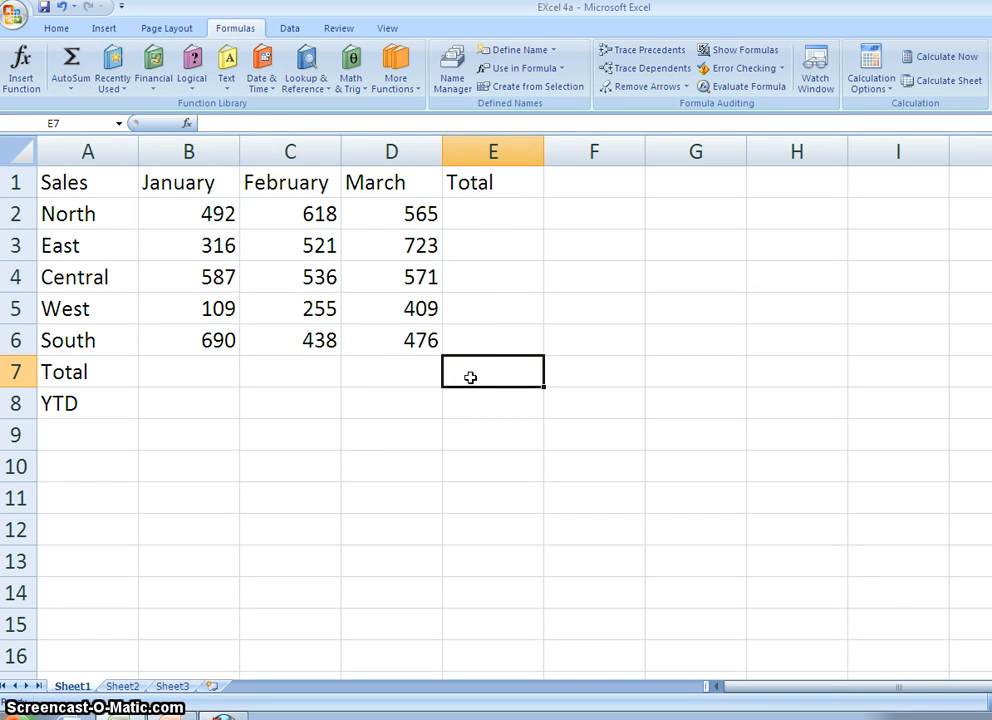
text(=)
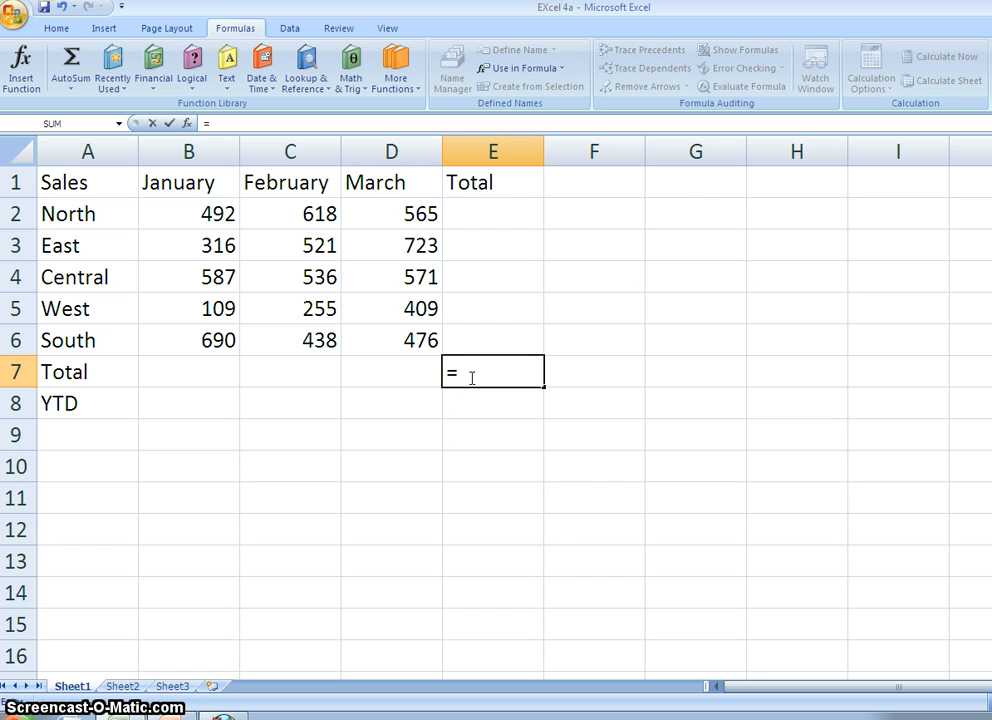
text(sum(sale)
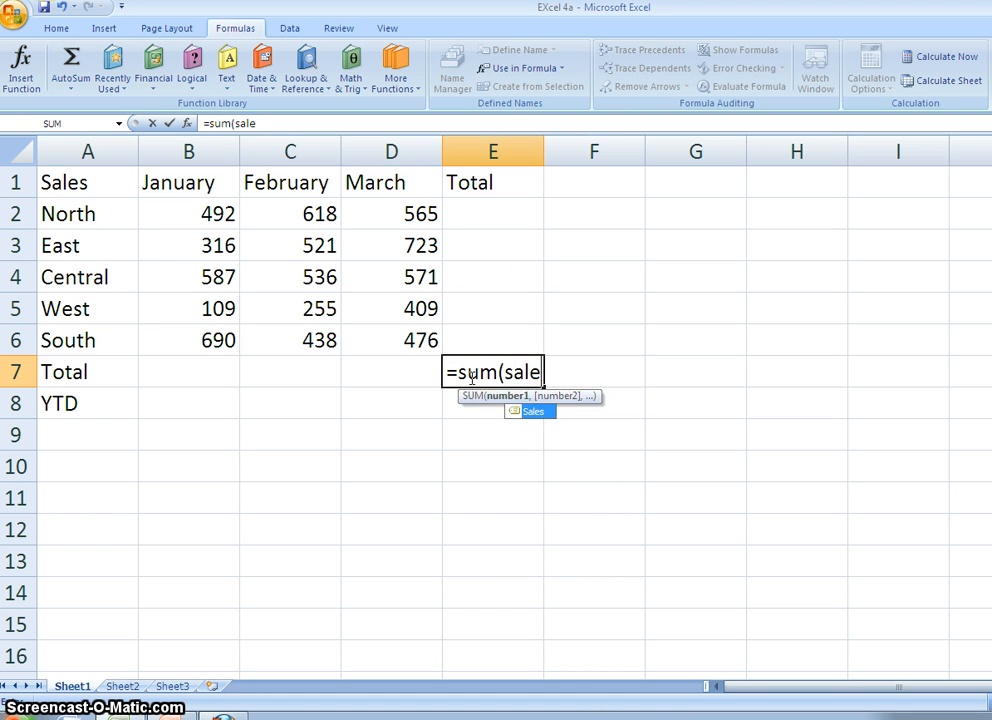
text(s))
key(Return)
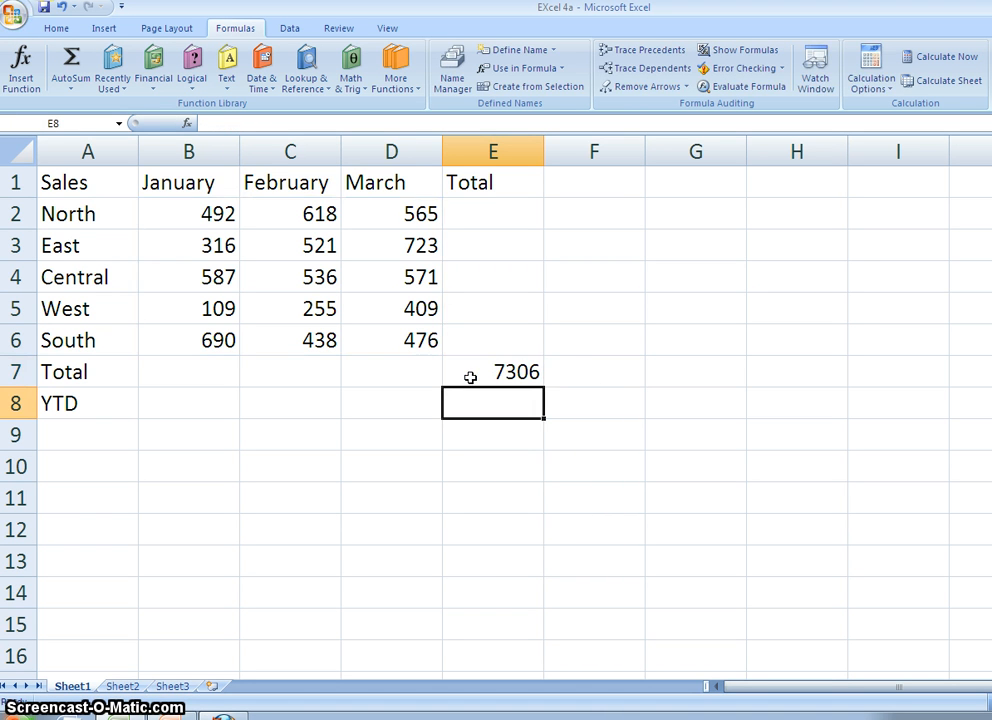
Step: Try to assign the name "Month" to column B on Sheet1
click(195, 149)
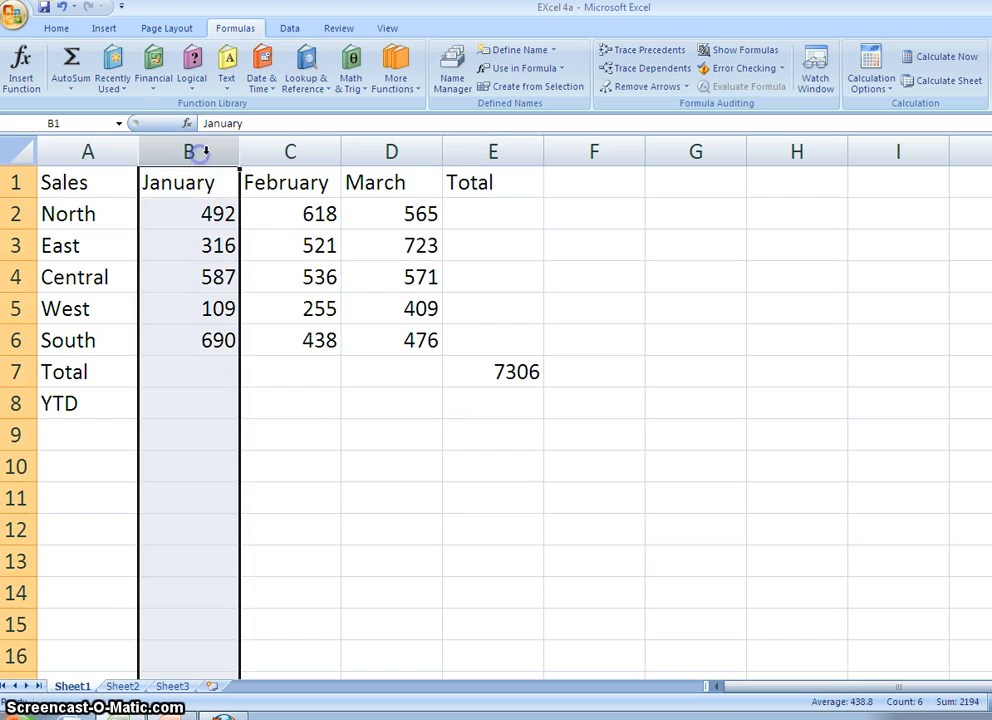
click(304, 152)
click(387, 150)
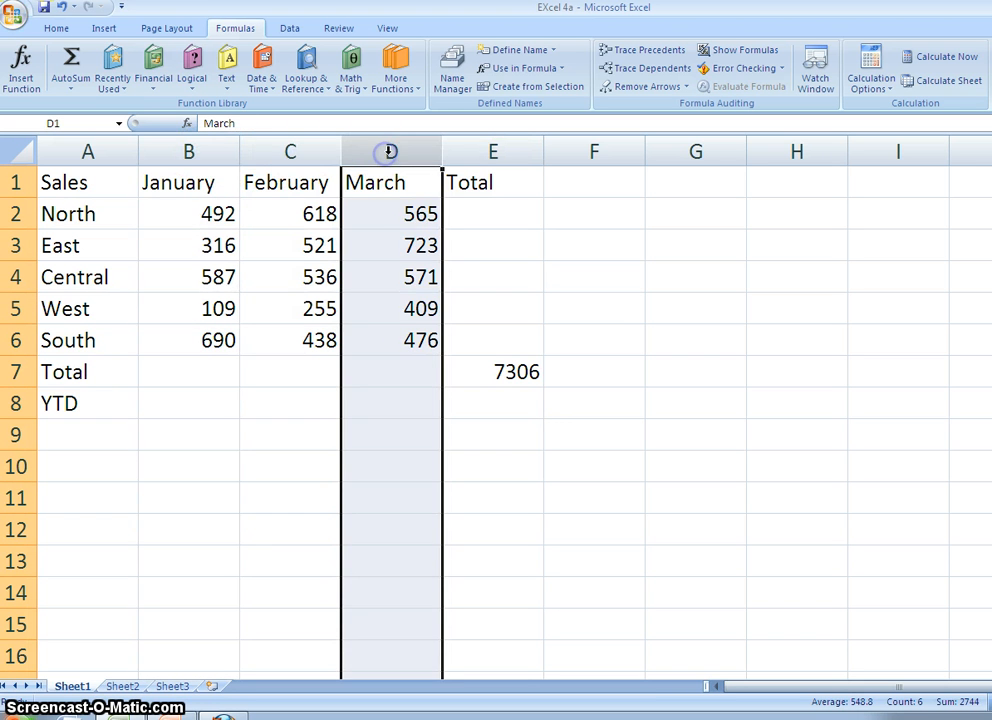
click(294, 150)
click(214, 147)
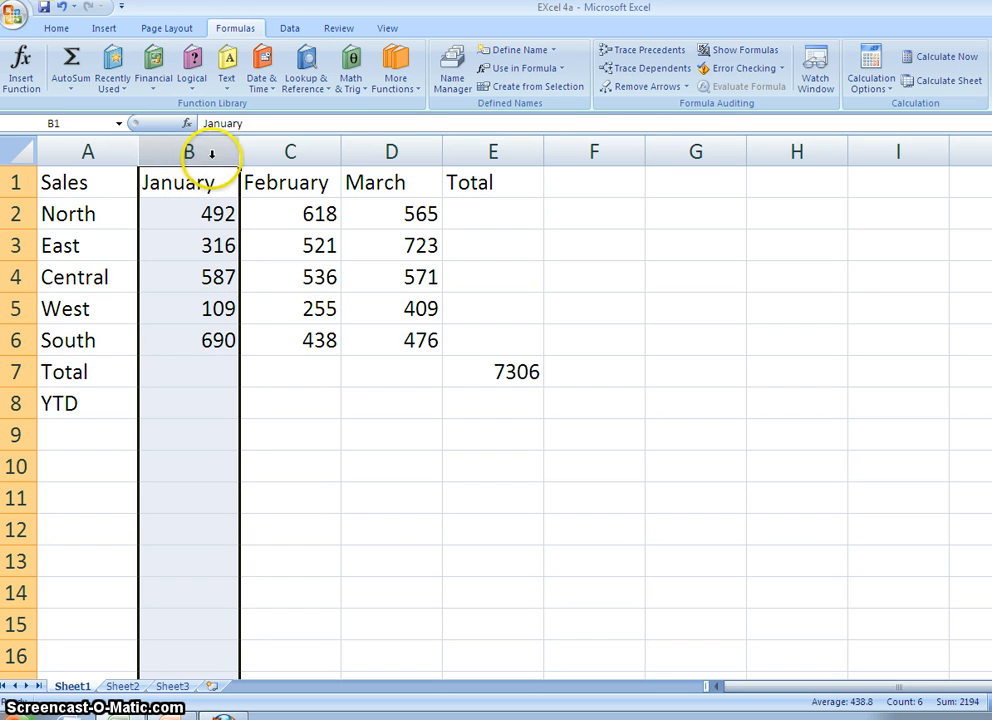
click(78, 121)
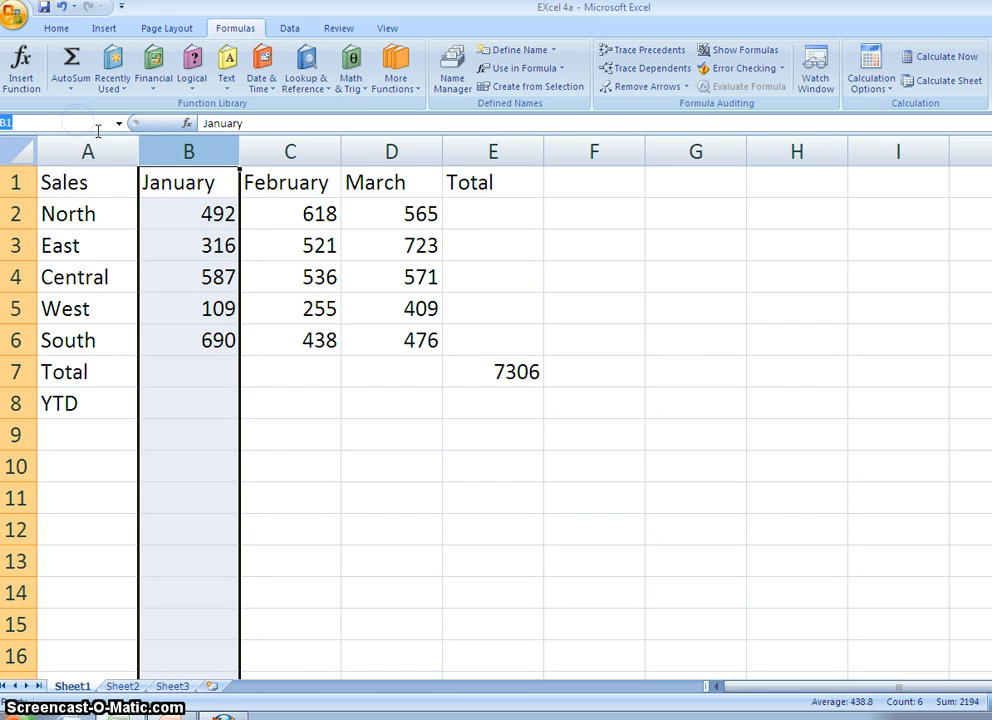
text(Month)
key(Return)
key(ctrl+Page_Down)
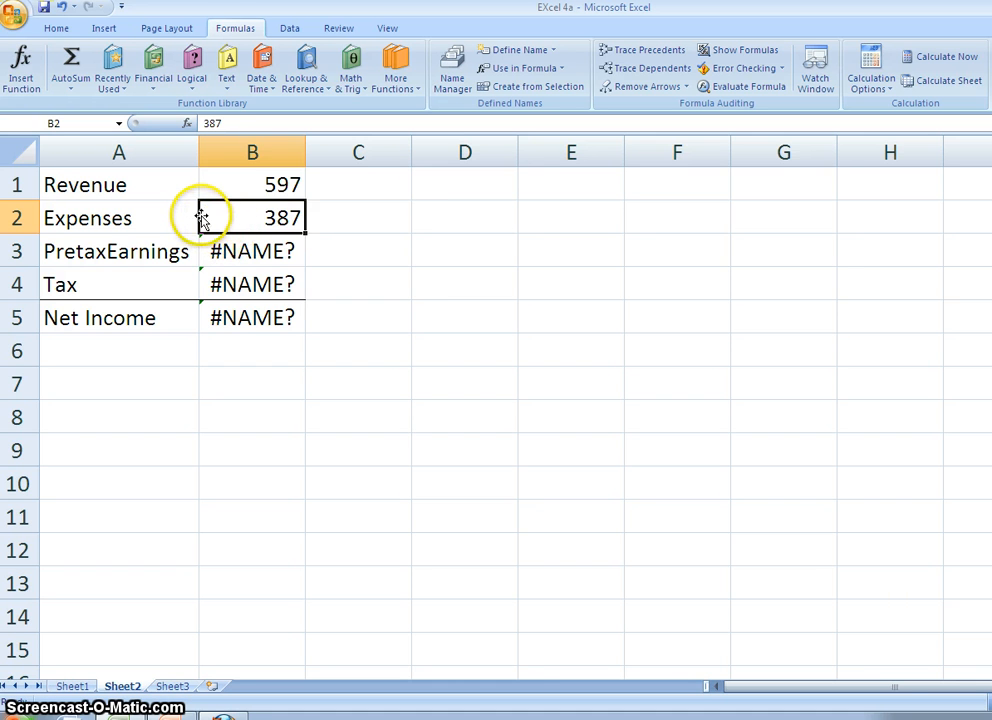
key(ctrl+Page_Up)
Step: Start a new workbook-scoped name "Months" for column B on Sheet1 in the Name Manager
click(189, 152)
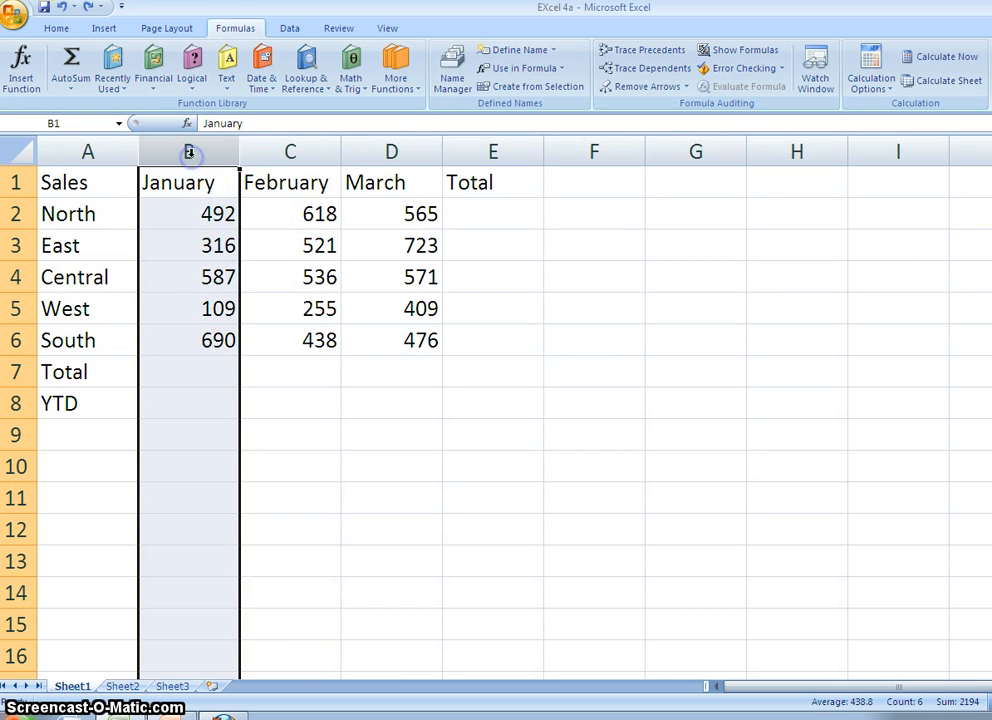
right_click(189, 152)
click(158, 152)
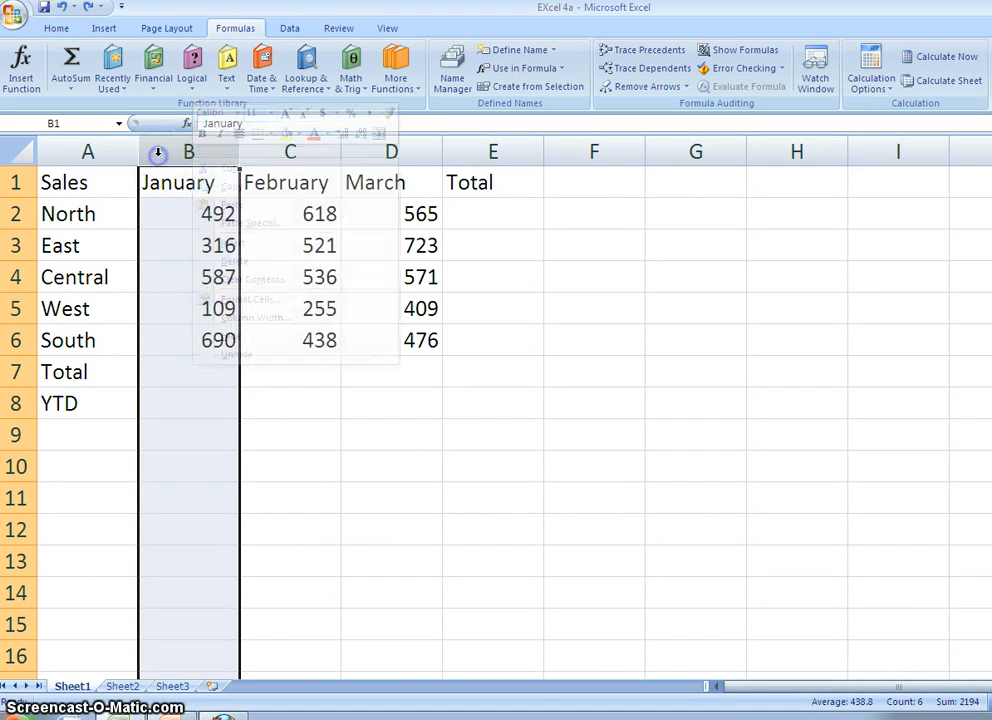
key(ctrl+F3)
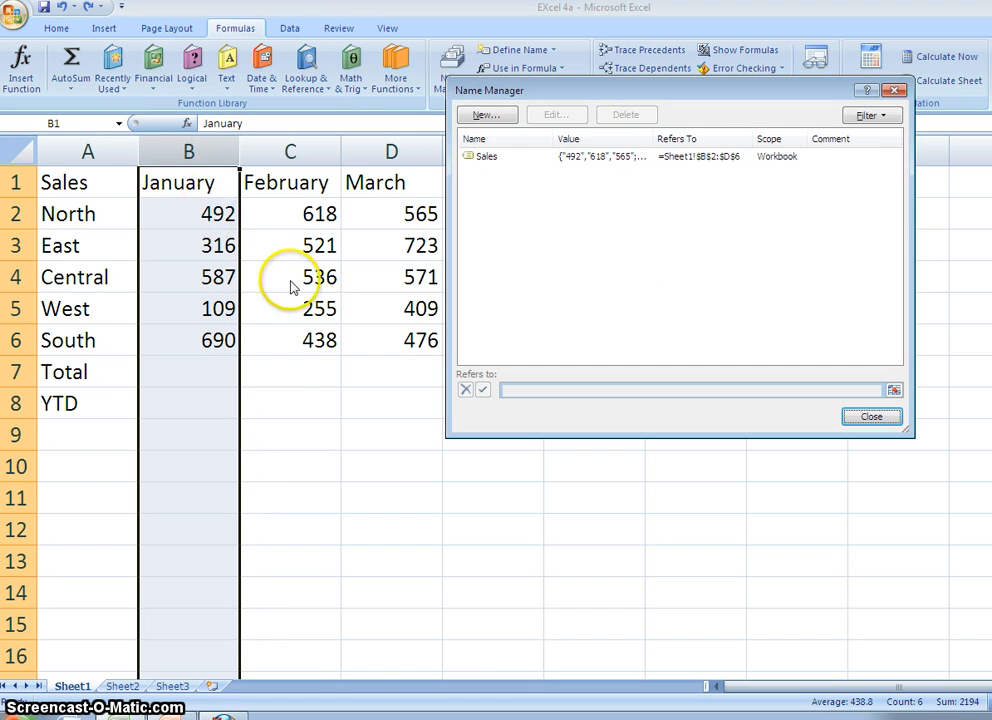
click(480, 117)
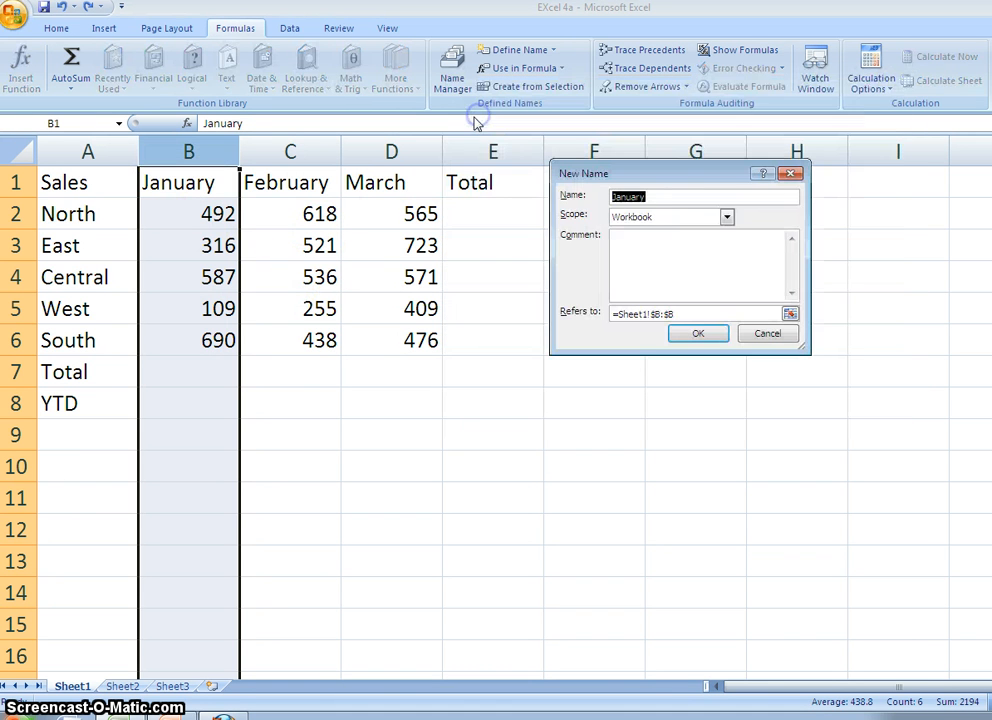
text(Months)
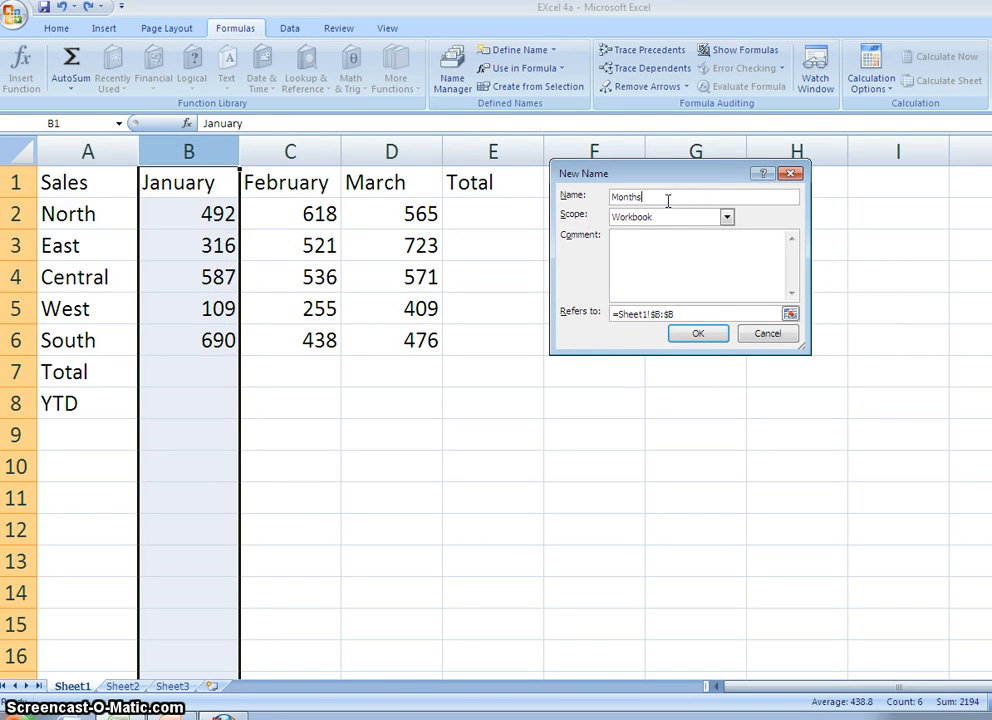
Step: Make the reference of the new name relative as =Sheet1!B:B, save it, and close the Name Manager
click(670, 314)
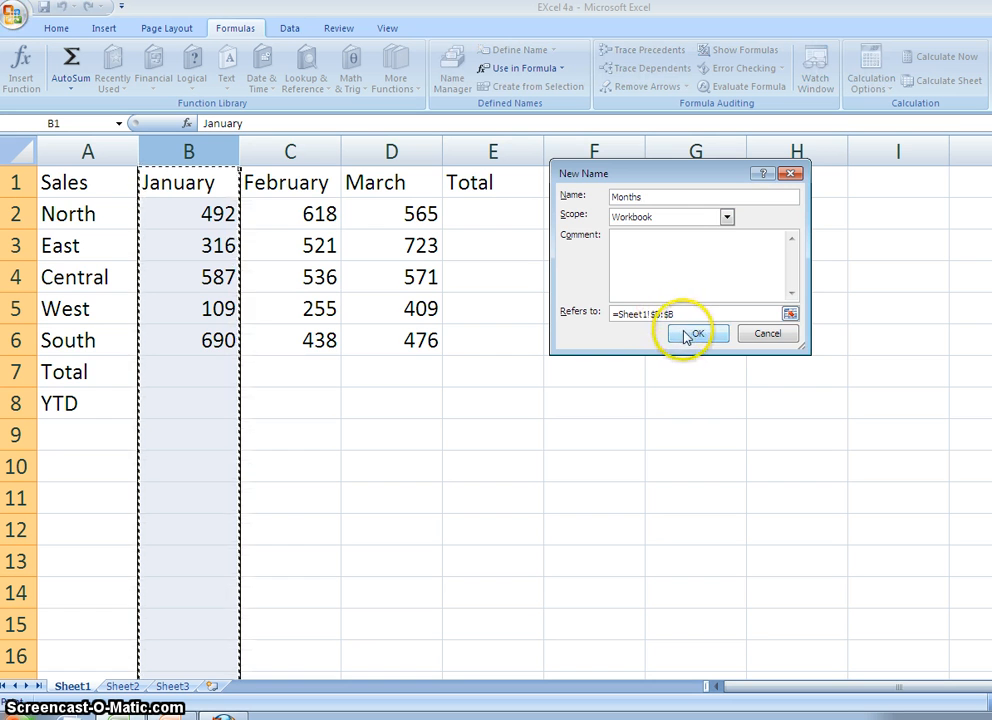
click(669, 314)
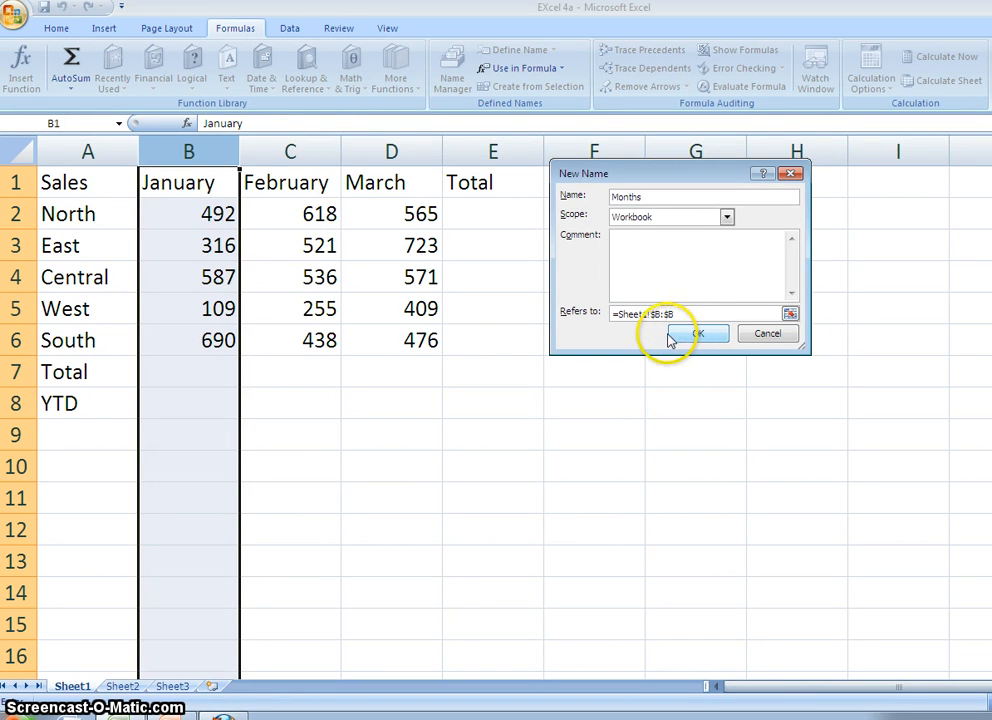
click(657, 314)
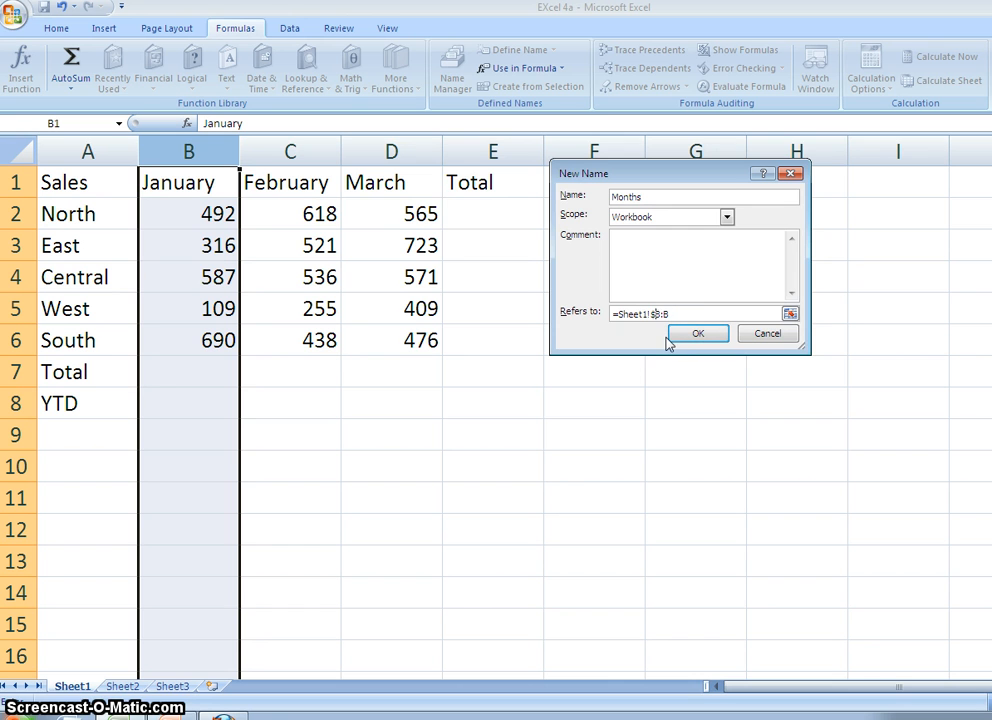
click(640, 316)
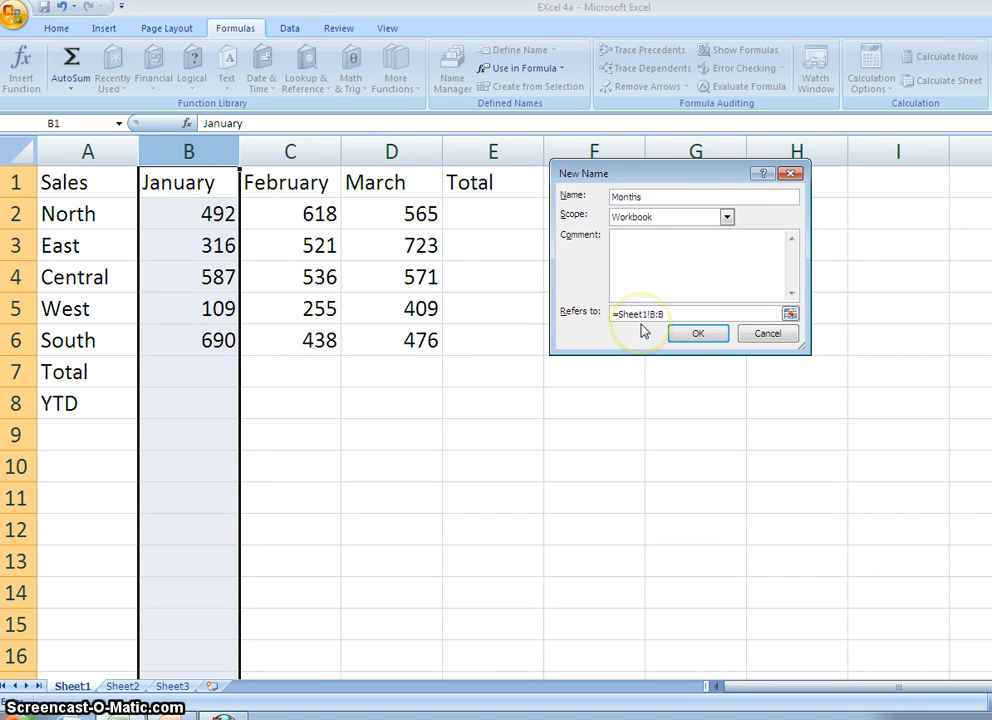
click(697, 335)
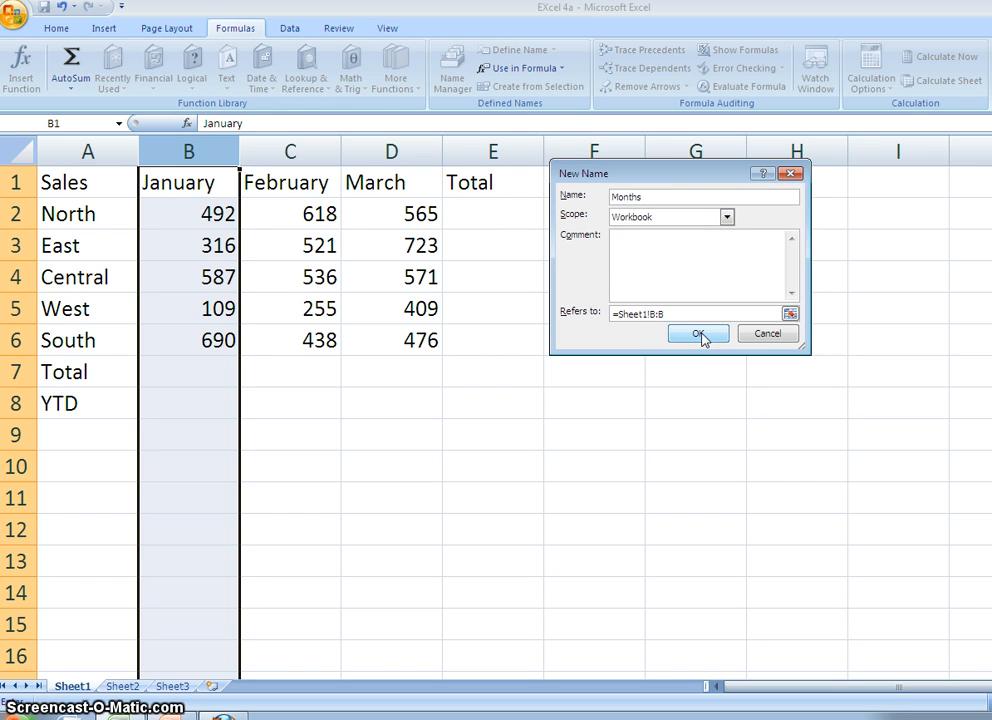
click(700, 335)
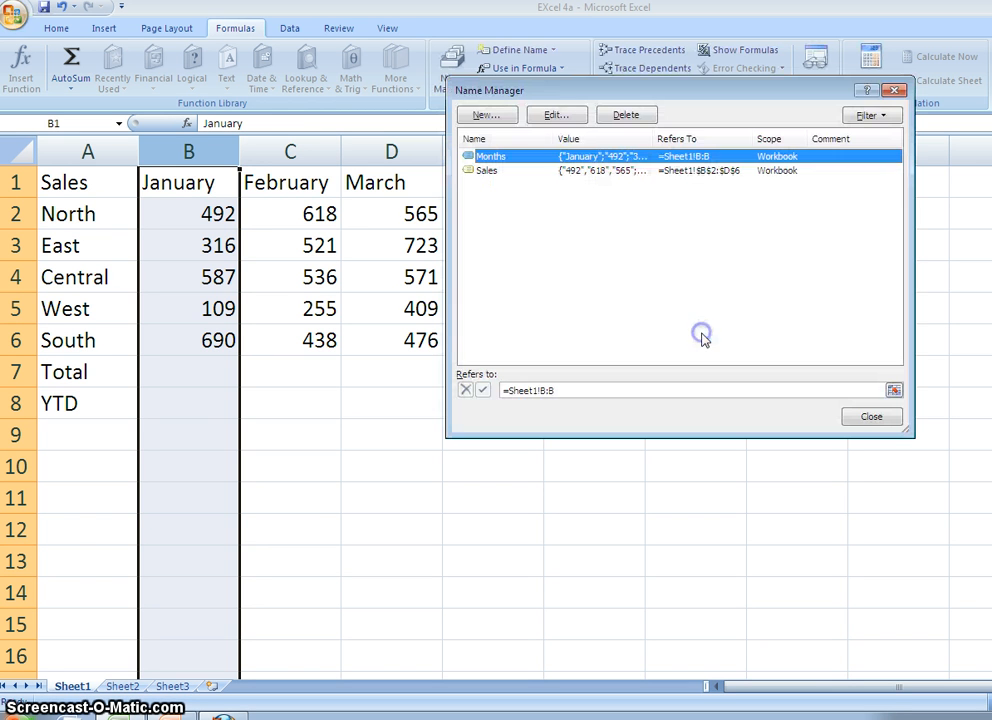
click(870, 417)
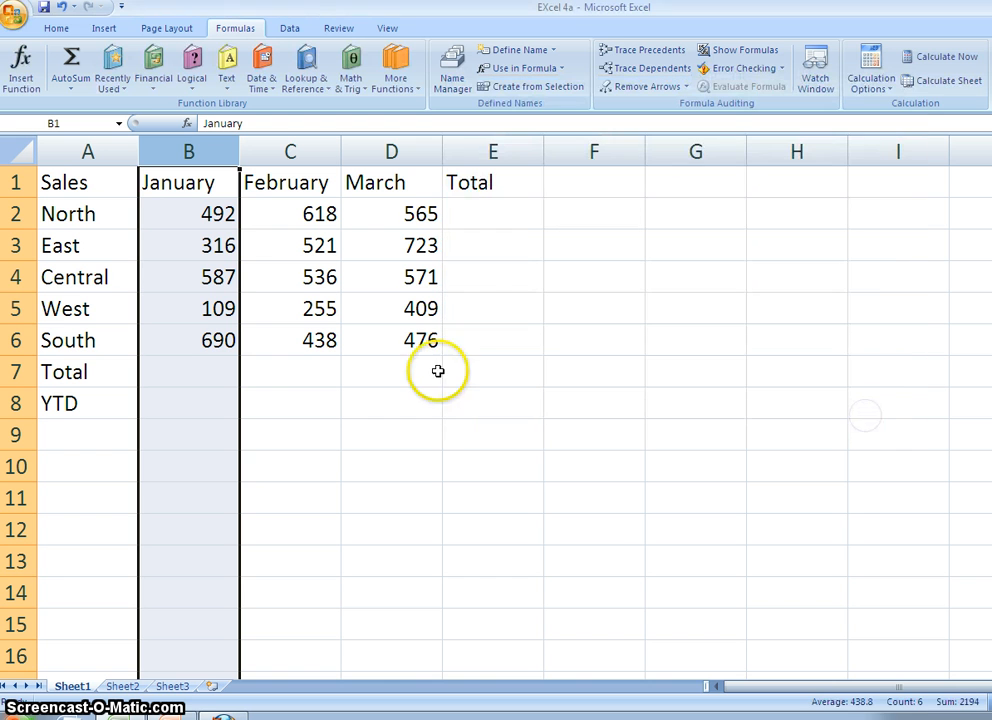
Step: Enter the intersection formula =Sum(Month Sales) in cell B7 for the January total
click(206, 367)
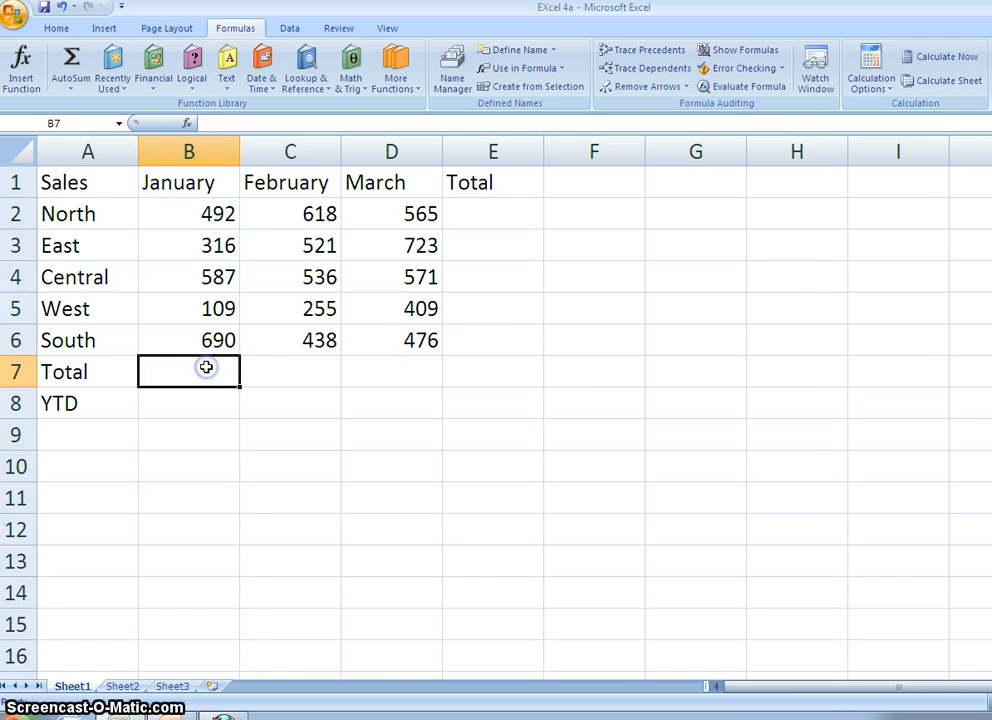
text(=S)
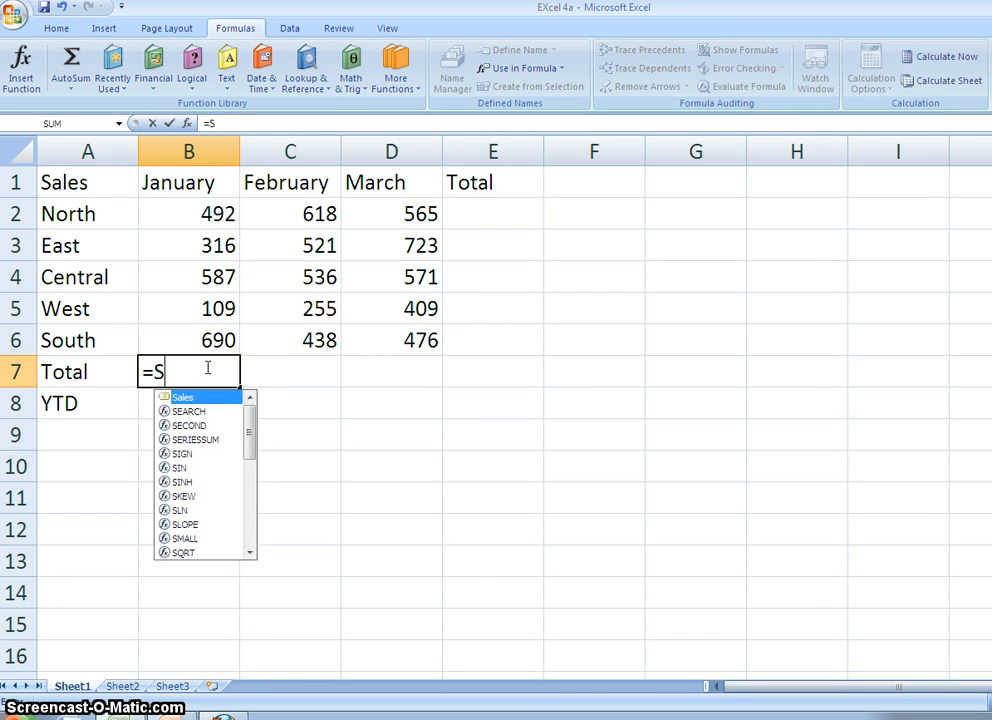
text(um(Month)
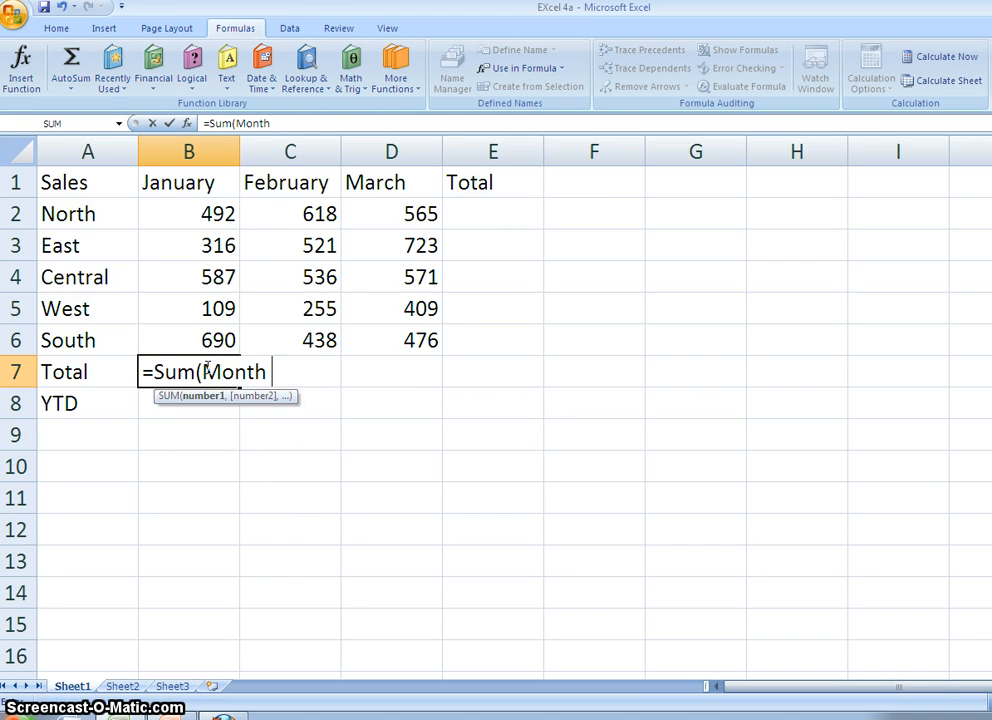
text( Sales)
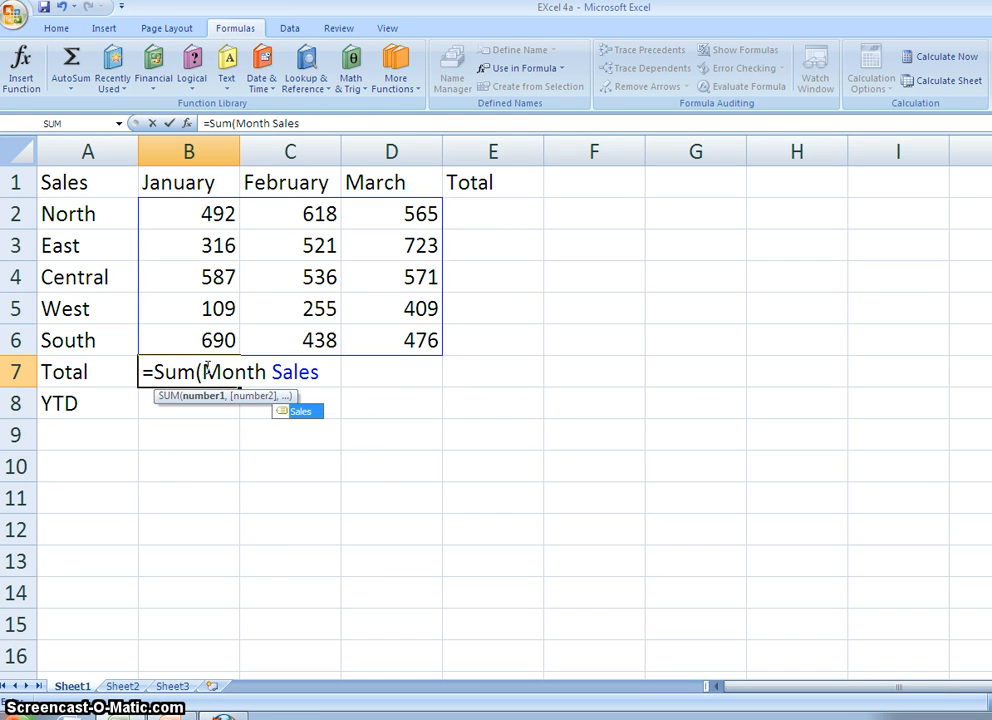
text())
key(Return)
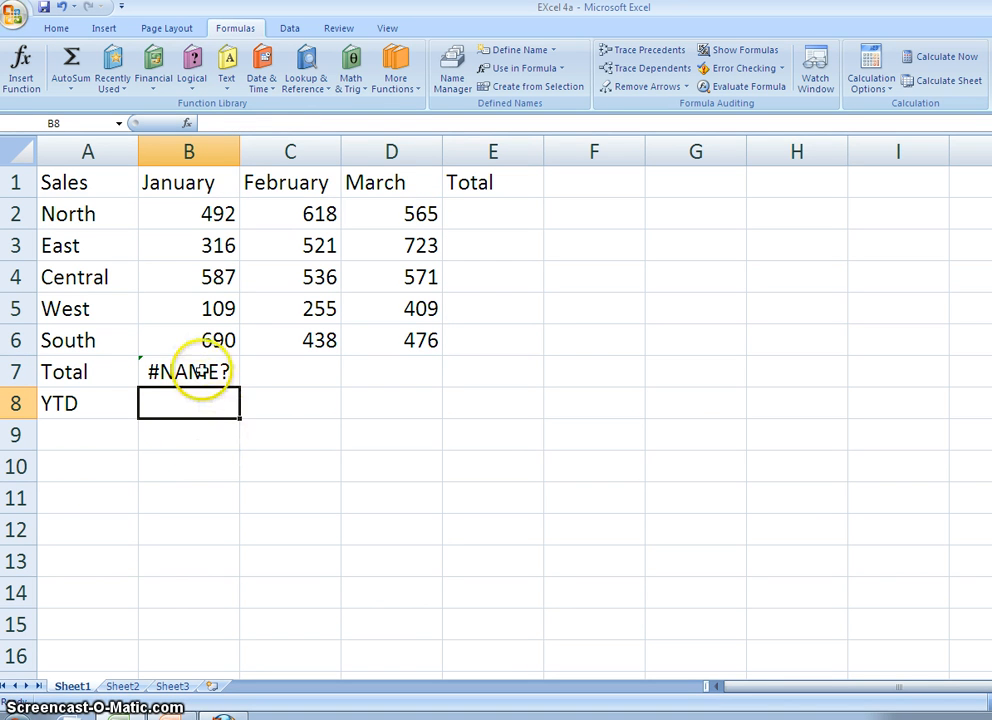
Step: Correct the name in the B7 formula so it reads =SUM(Months Sales)
click(200, 371)
double_click(204, 372)
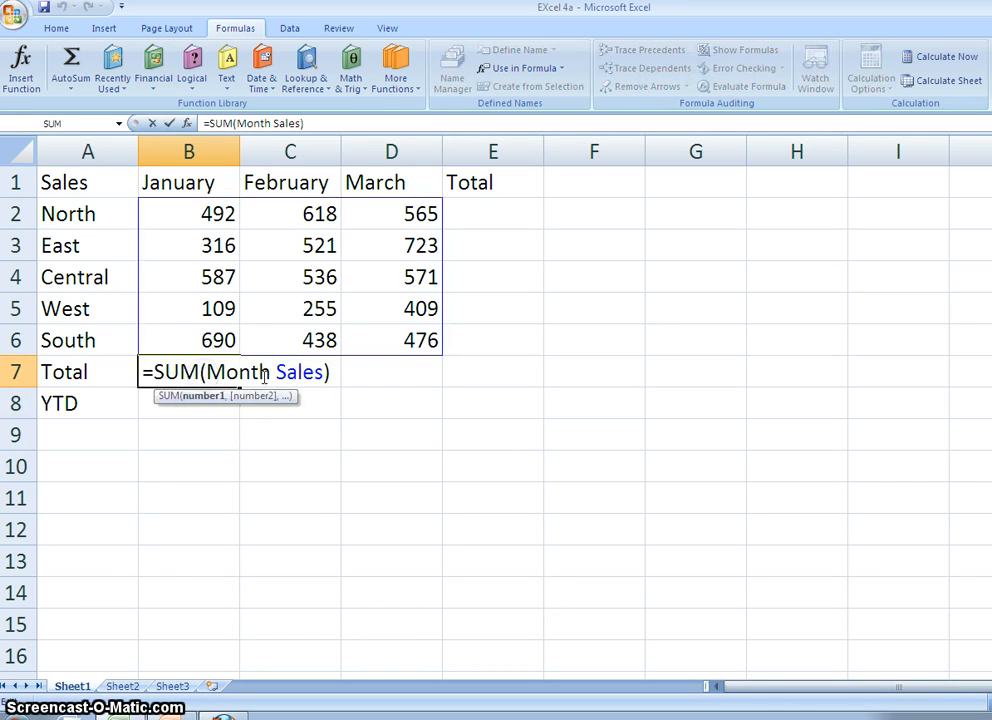
click(264, 373)
click(284, 400)
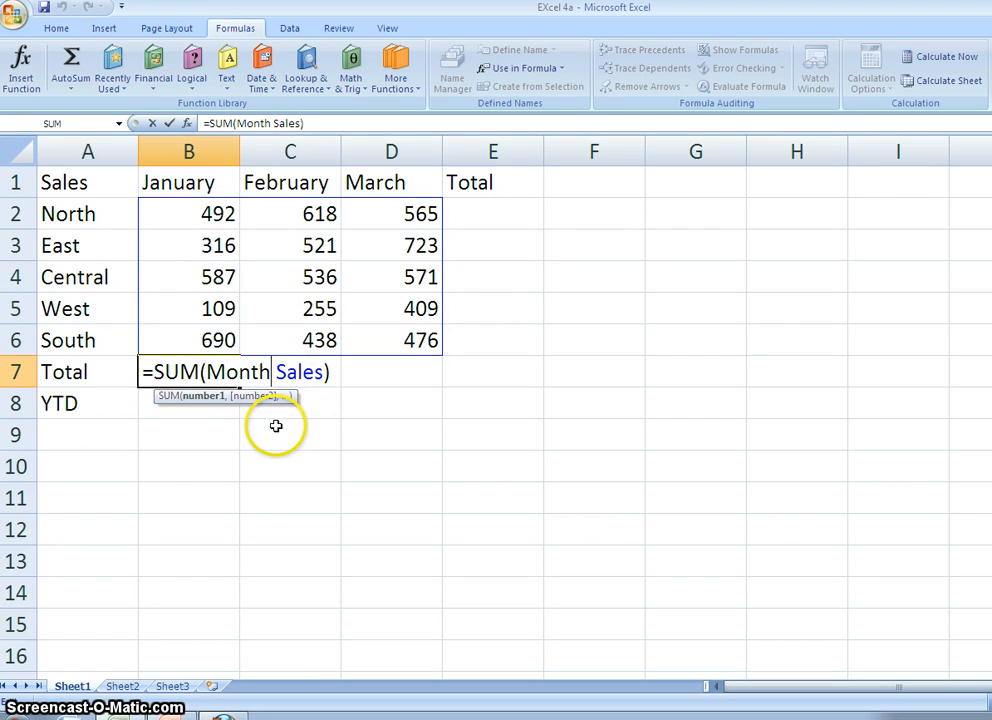
text(s)
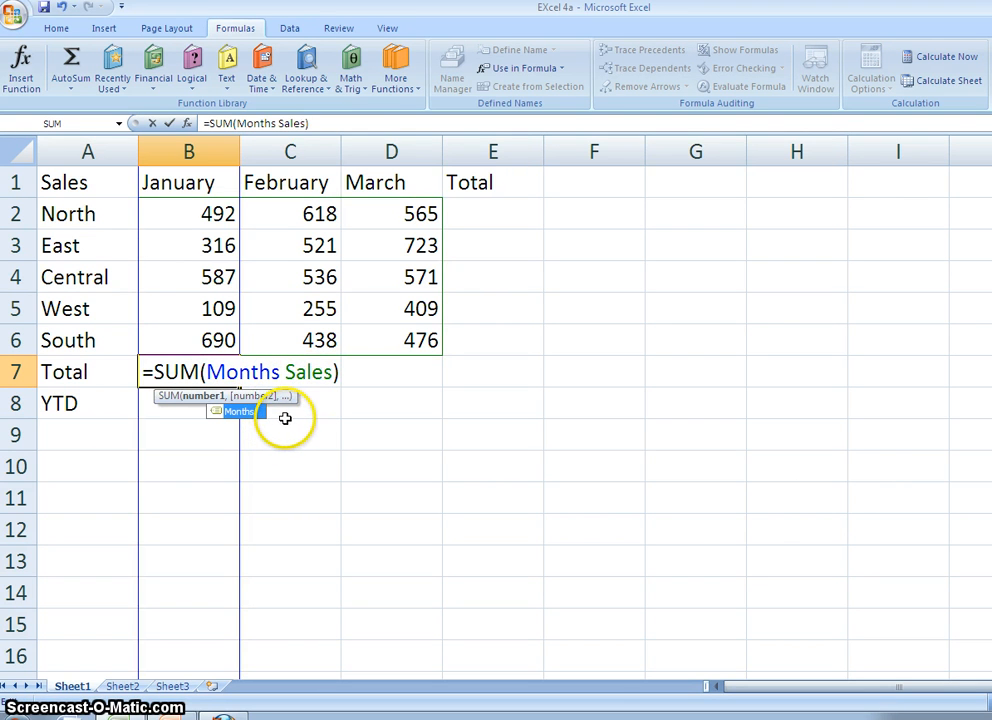
key(Return)
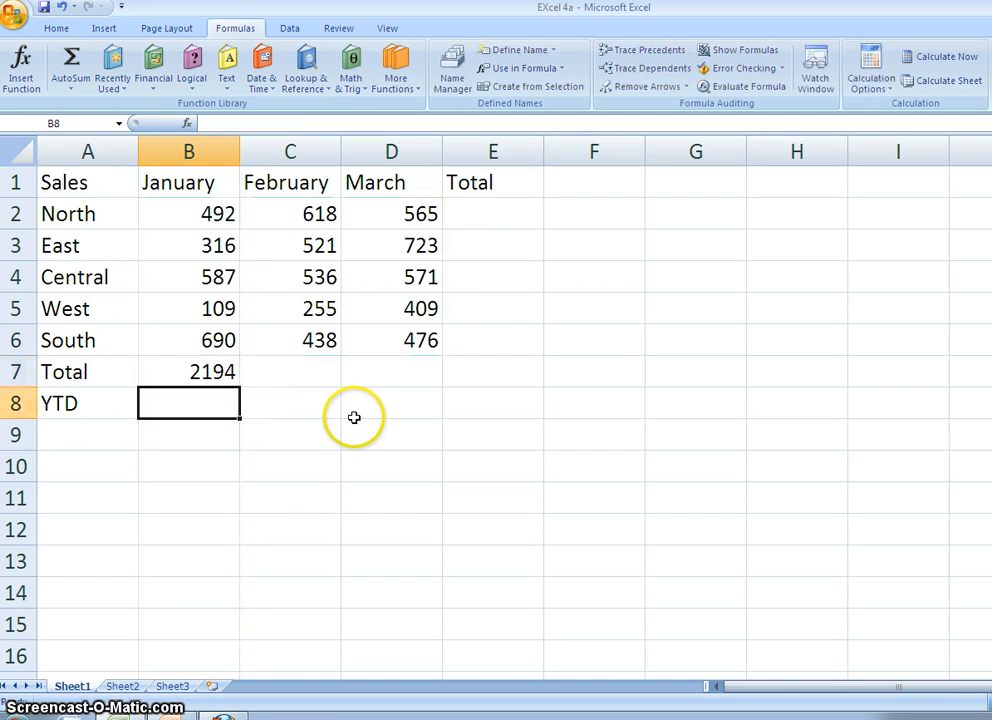
Step: Check the January figures in B2:B6 against their total and fill the B7 formula across to C7 for February
drag(210, 214, 205, 347)
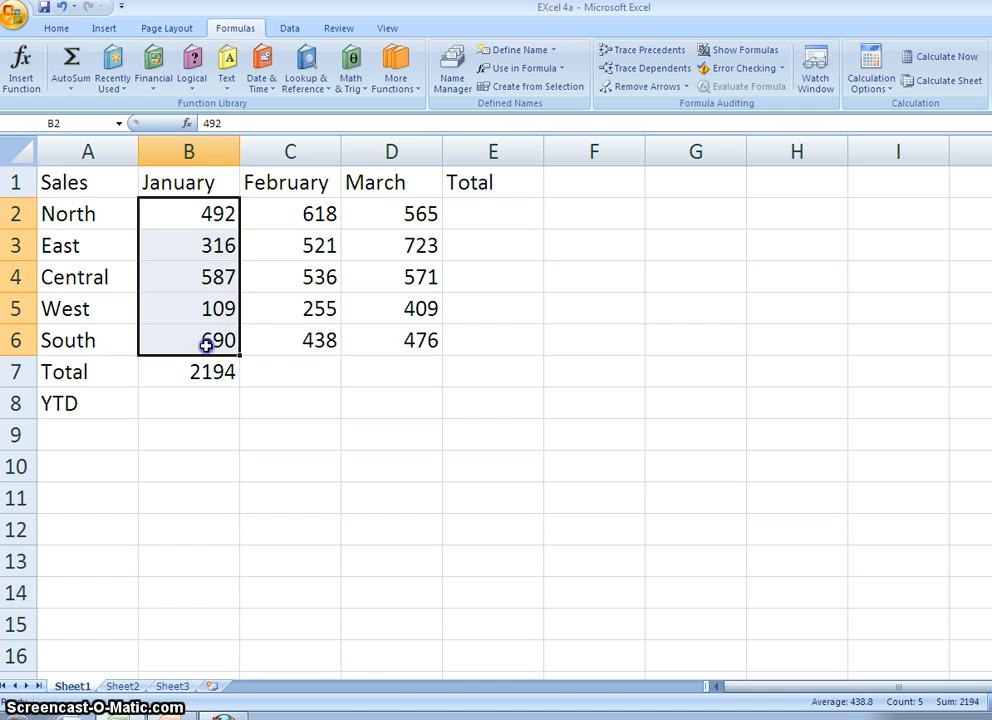
click(196, 372)
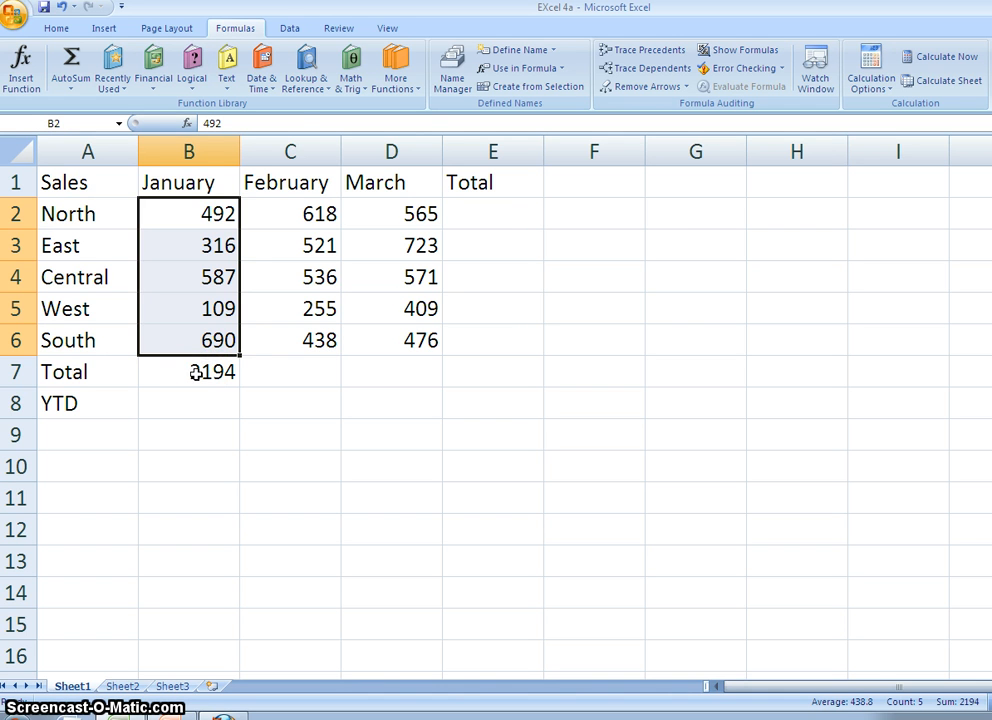
click(196, 372)
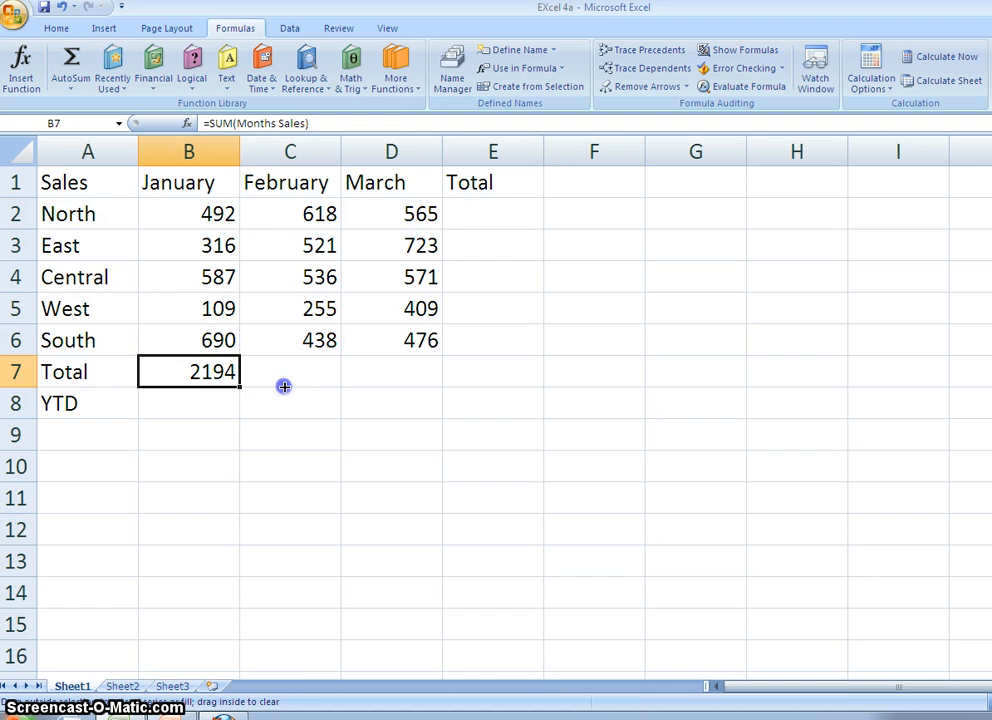
drag(284, 386, 288, 381)
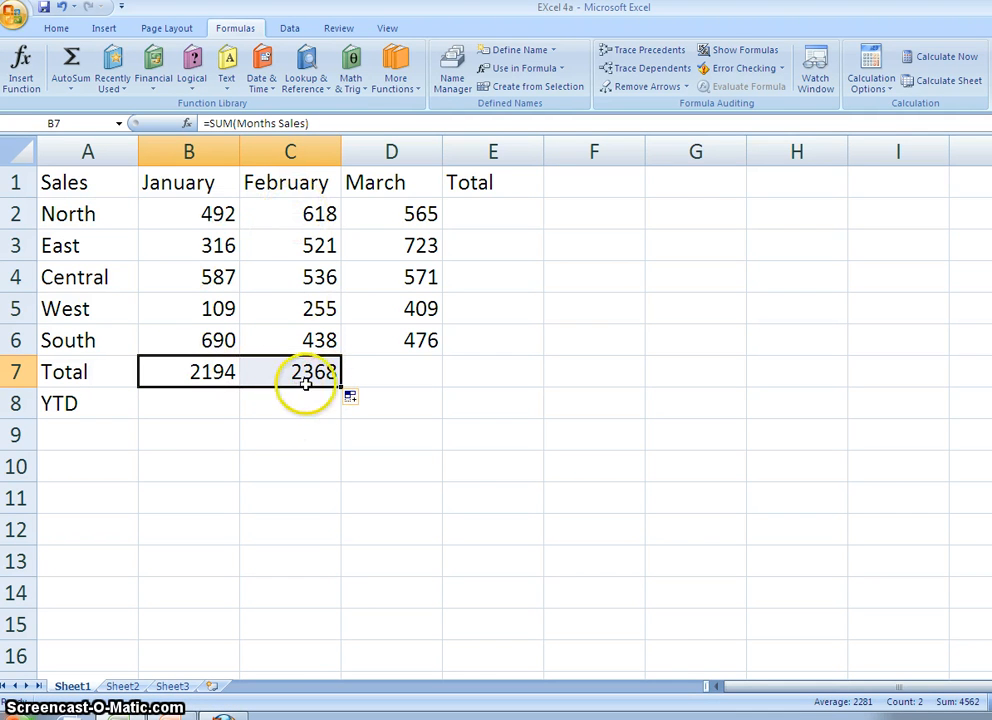
click(305, 152)
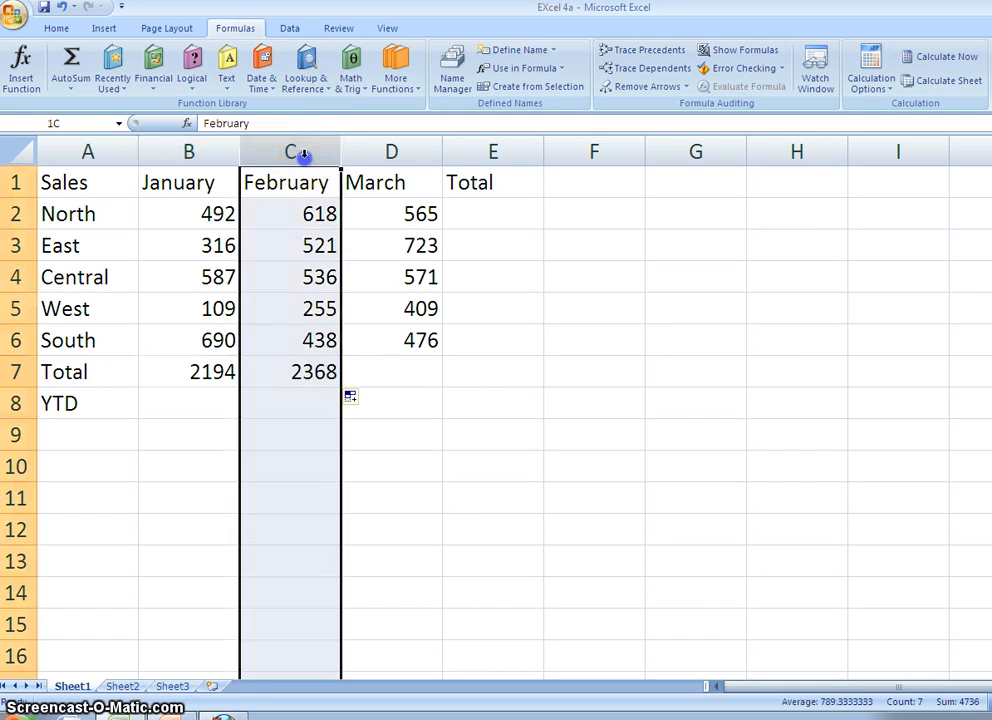
Step: Fill the total formula from C7 across to D7 for March
click(298, 379)
drag(341, 386, 423, 380)
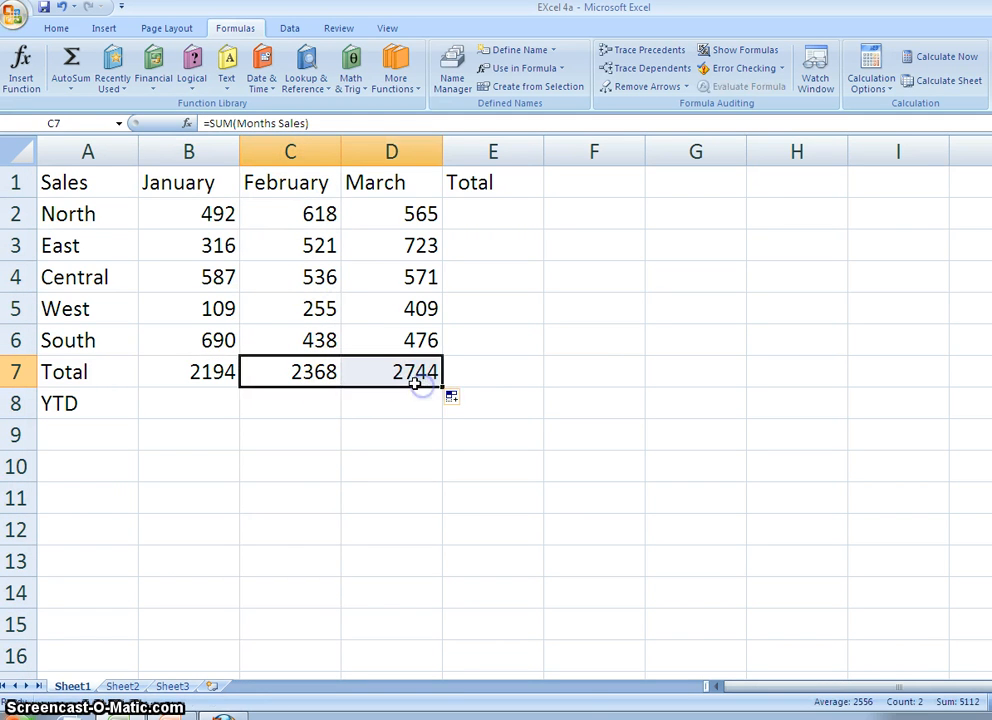
click(318, 420)
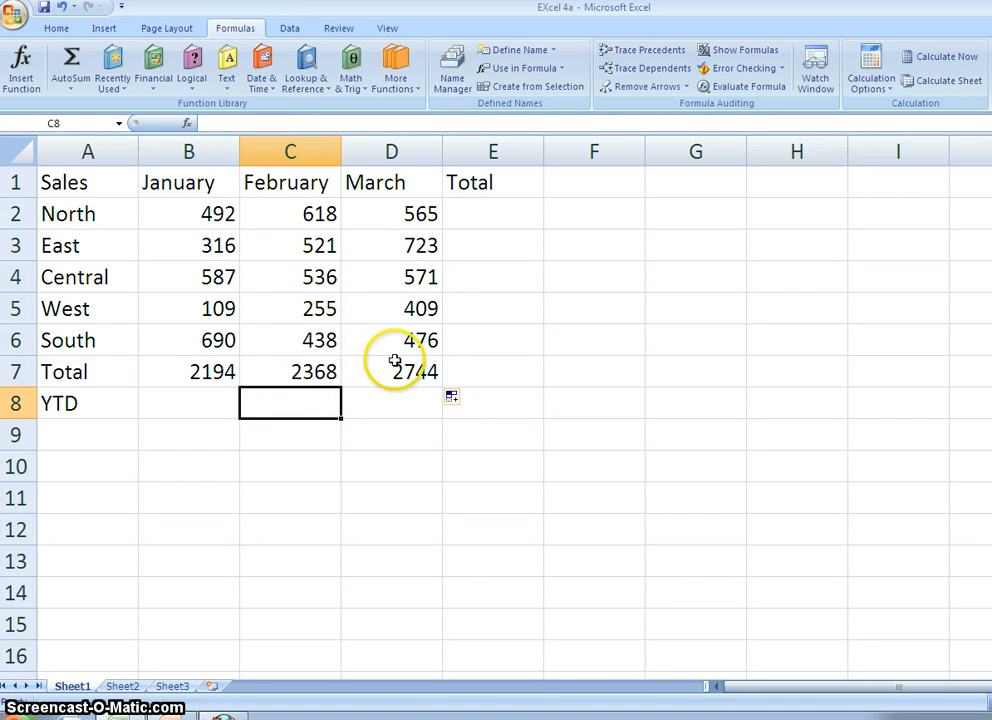
Step: Start a new workbook-scope name called Region for the whole of row 2
click(15, 214)
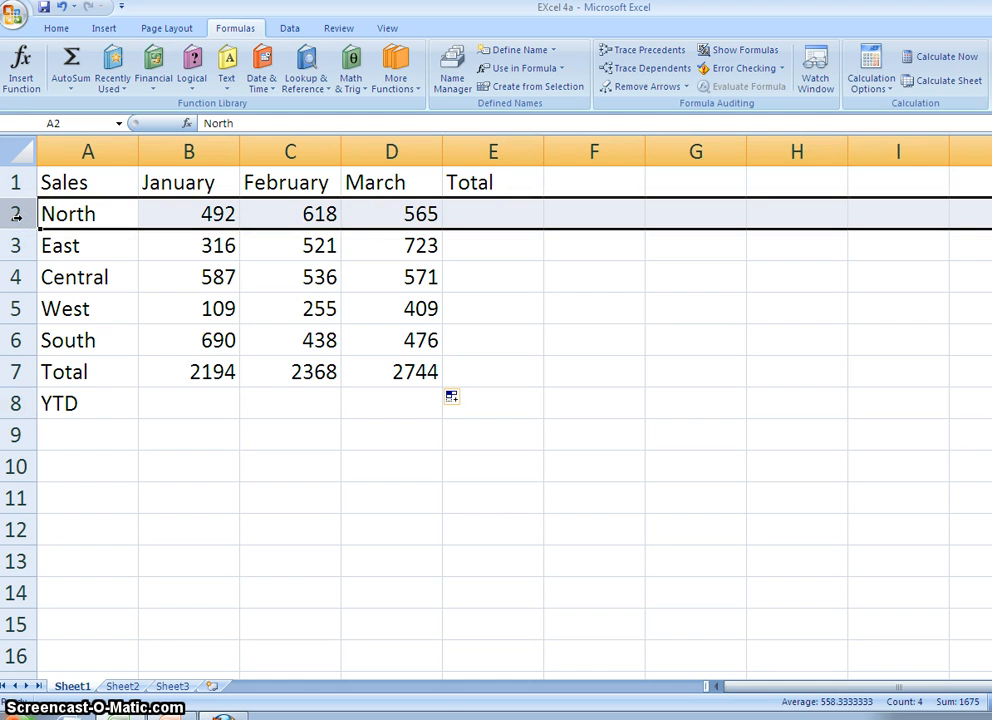
key(ctrl+F3)
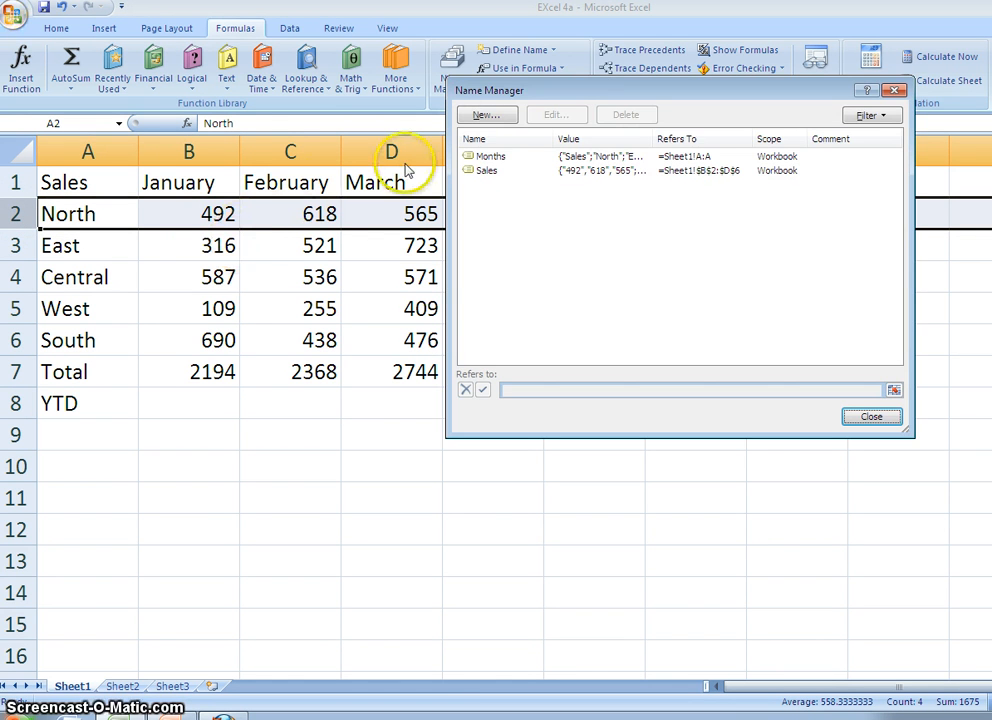
click(501, 117)
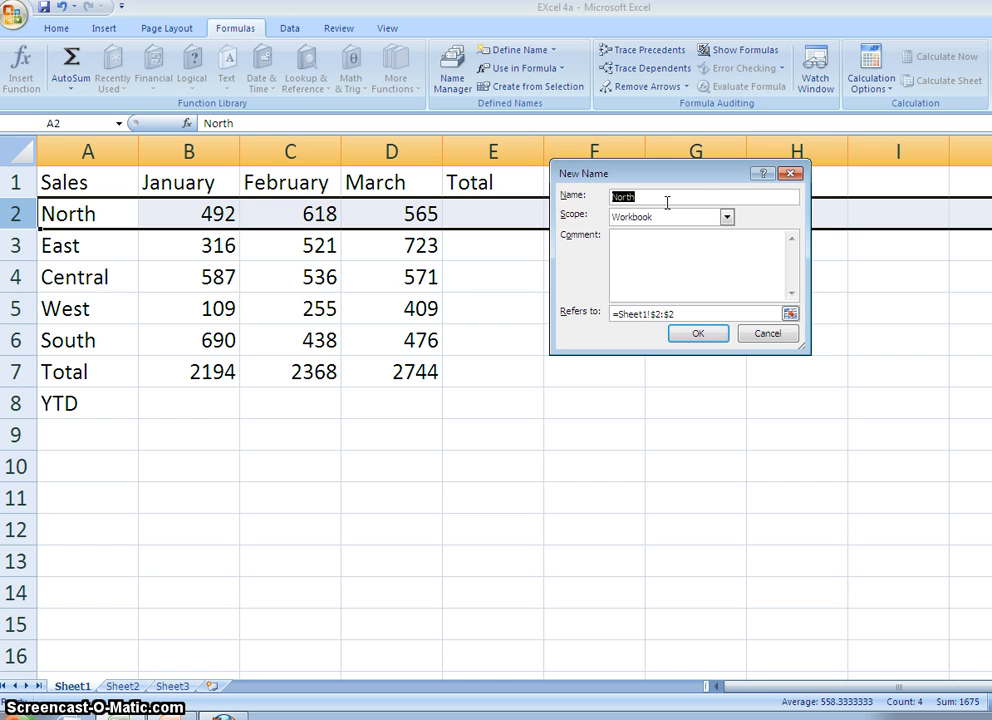
text(Region)
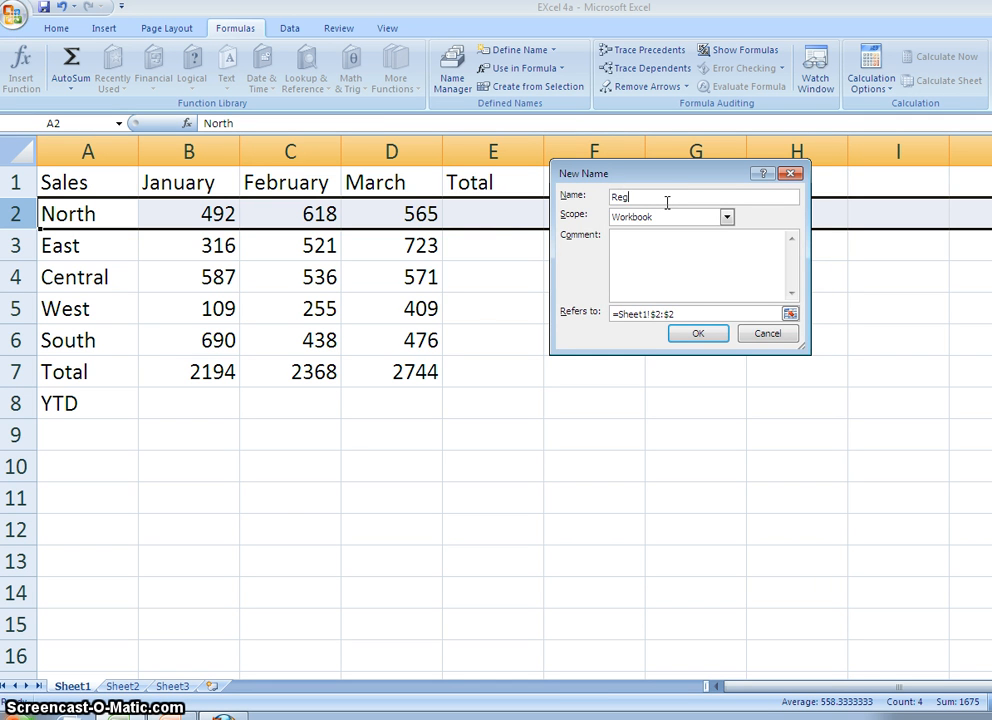
Step: Make the Region name's reference relative as =Sheet1!2:2, save it, and close the Name Manager
click(668, 313)
key(BackSpace)
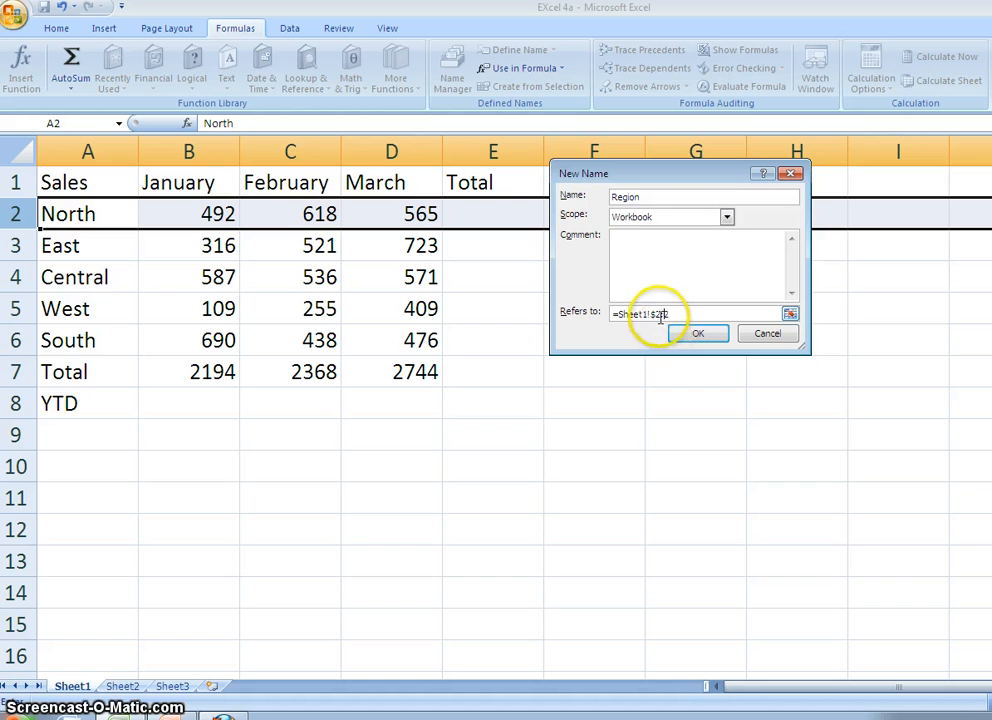
click(655, 315)
click(704, 336)
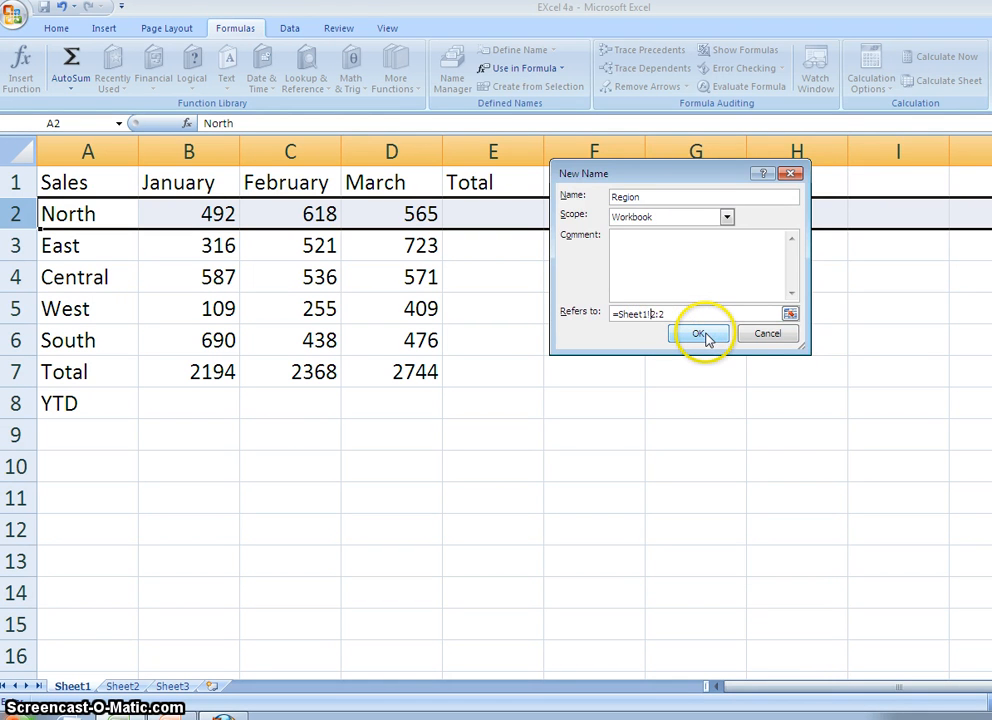
key(BackSpace)
click(702, 336)
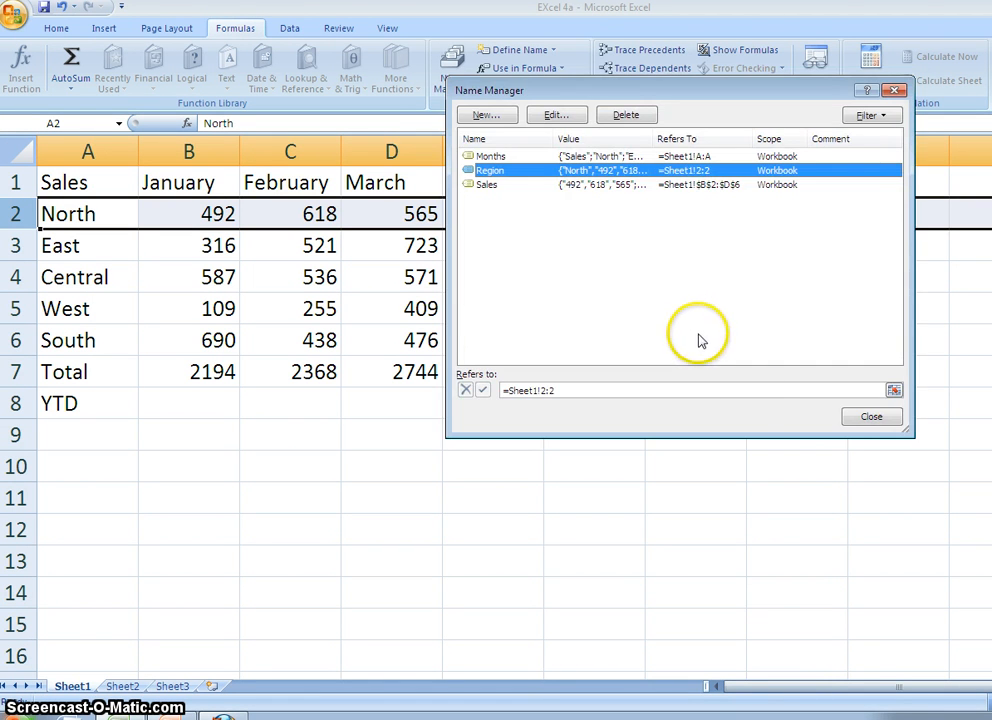
click(870, 414)
Step: Enter the intersection formula =SUM(SALES Region) in cell E2 and fill it down through E6 for all regions
click(524, 214)
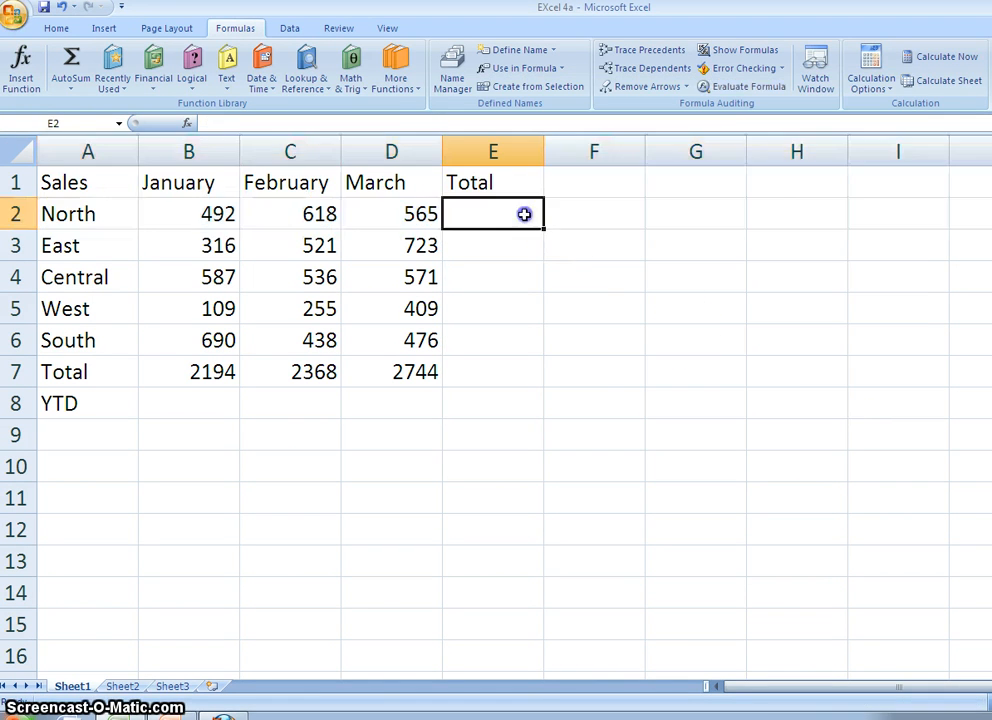
text(=SUM()
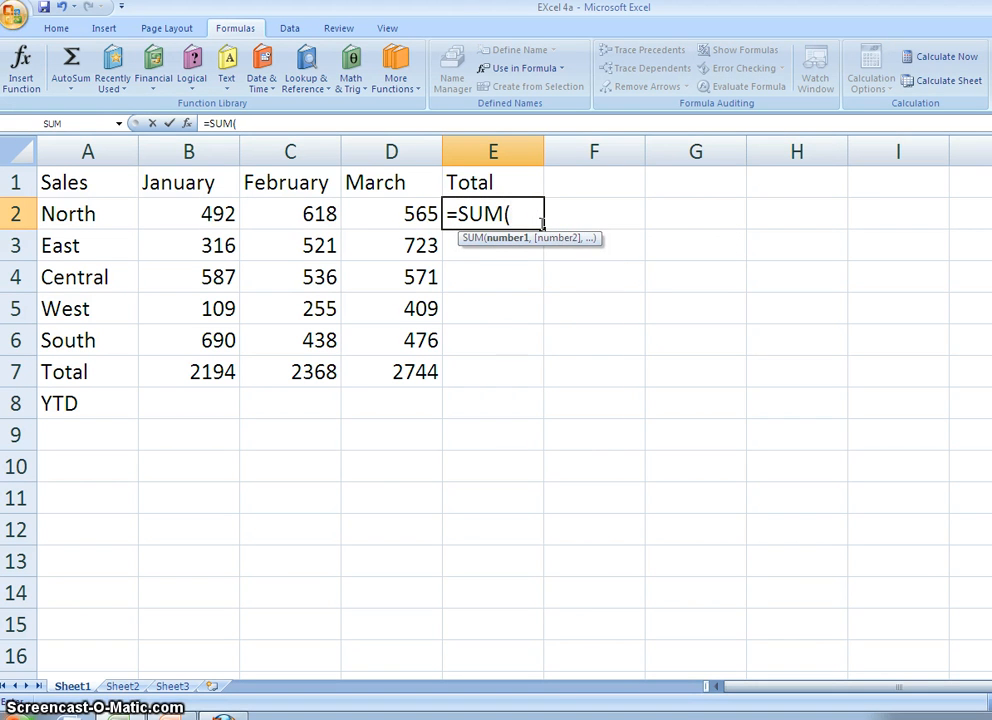
text(SALES )
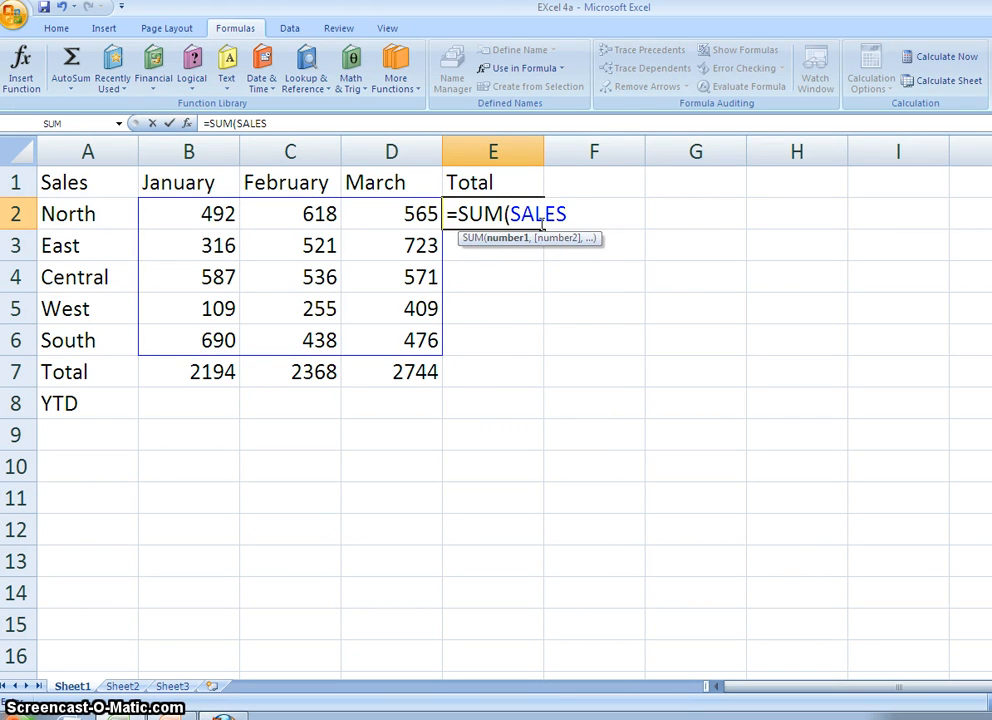
text(RE)
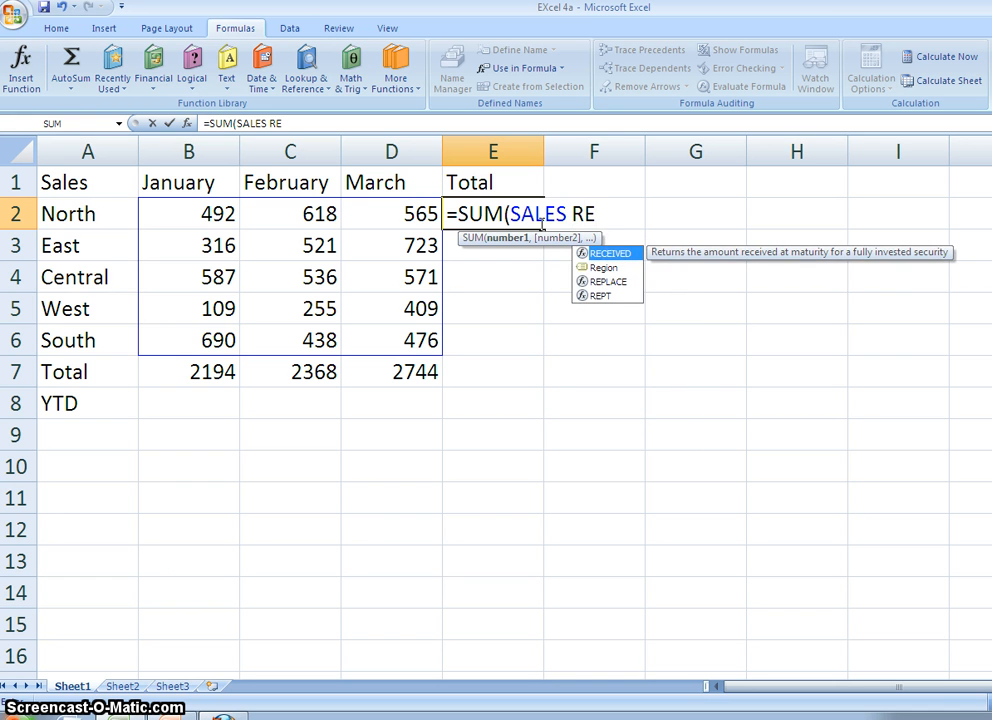
double_click(608, 266)
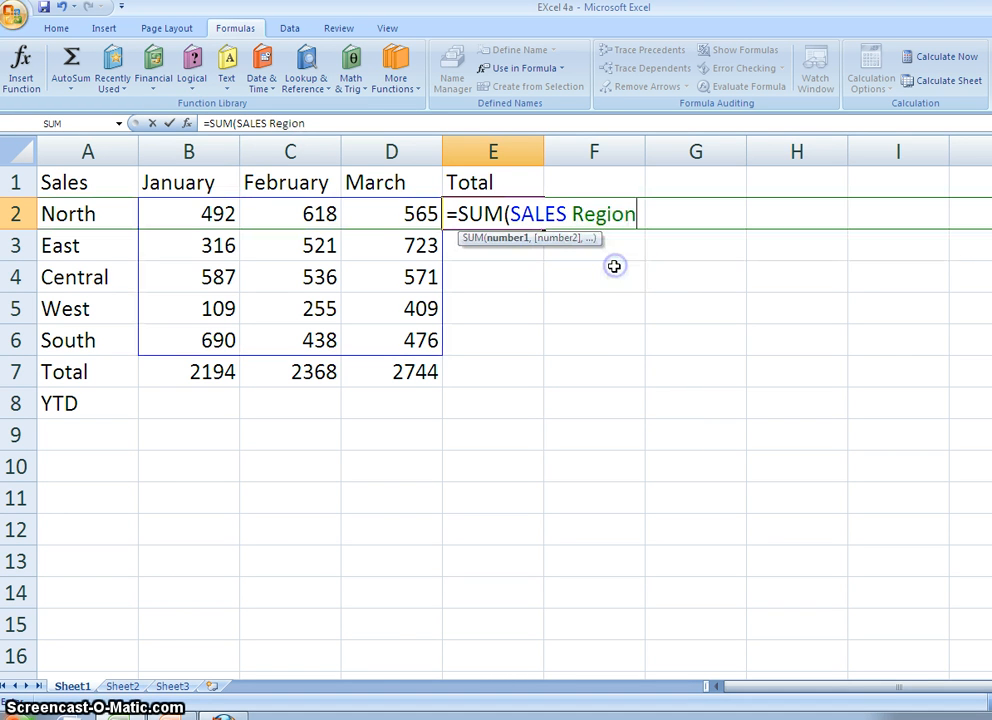
text())
key(Return)
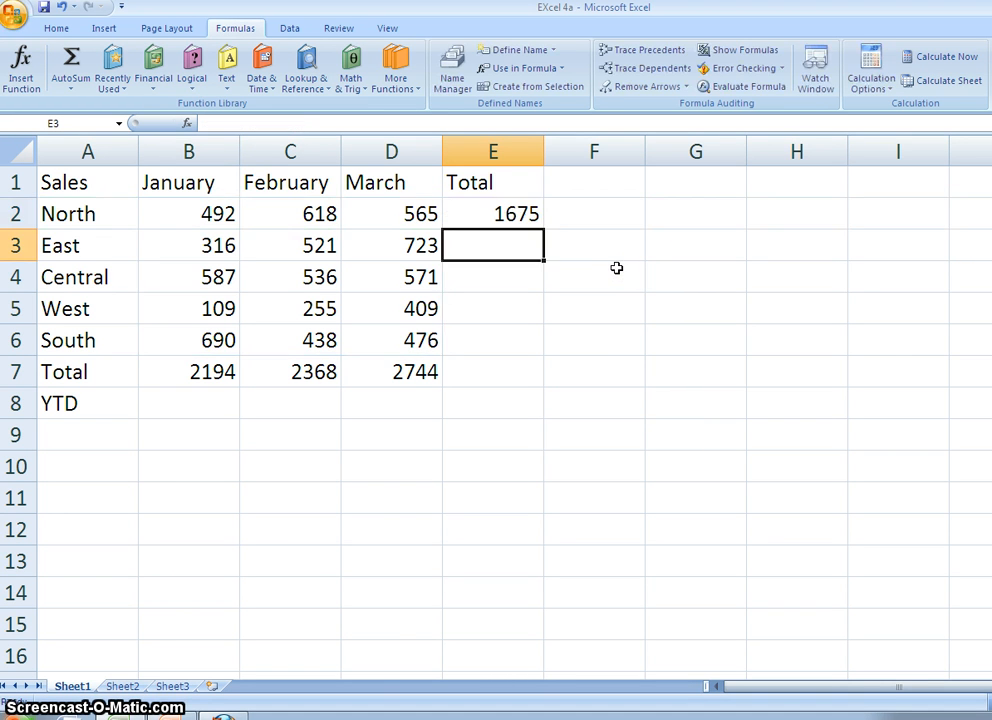
click(500, 215)
drag(542, 229, 508, 348)
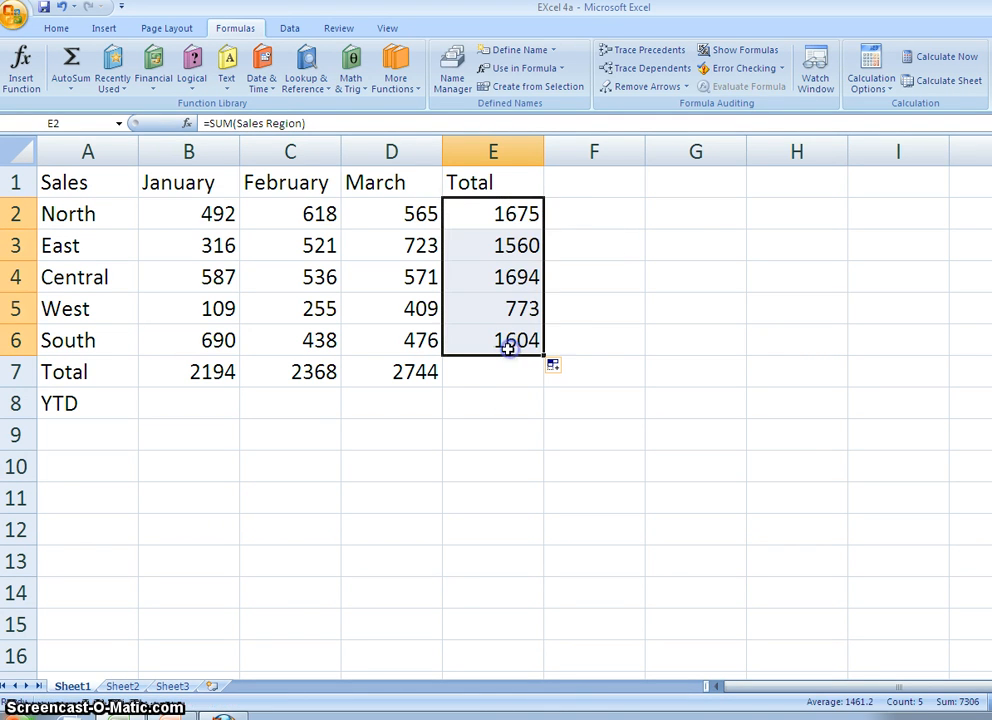
Step: Enter the grand total formula =Sum(SALES) in cell E7
click(490, 373)
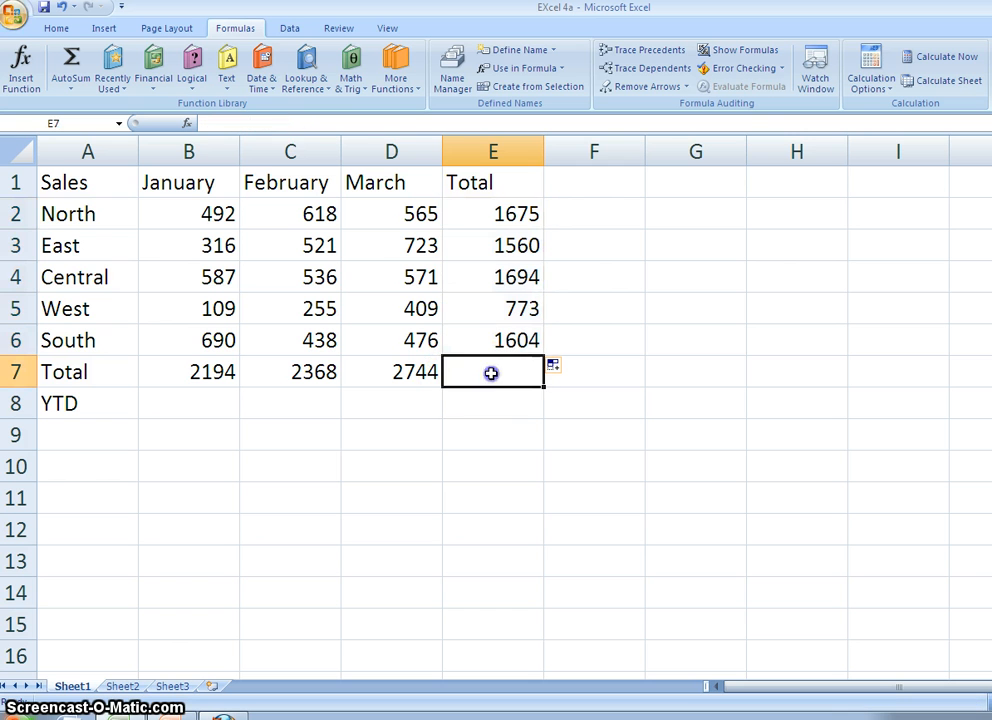
text(=S)
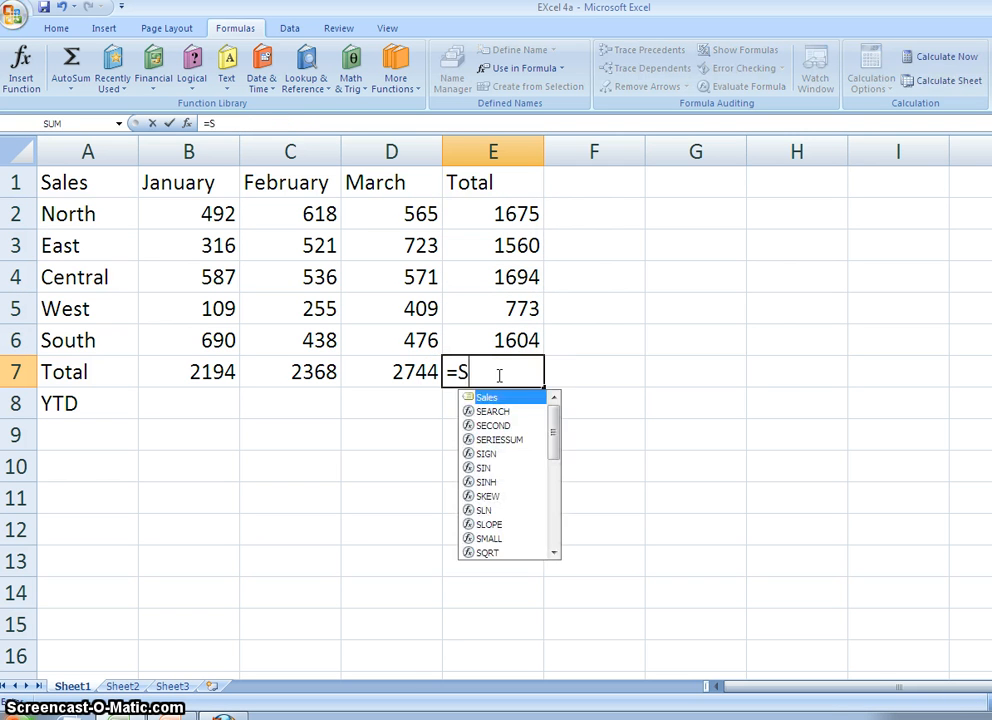
text(um(SAL)
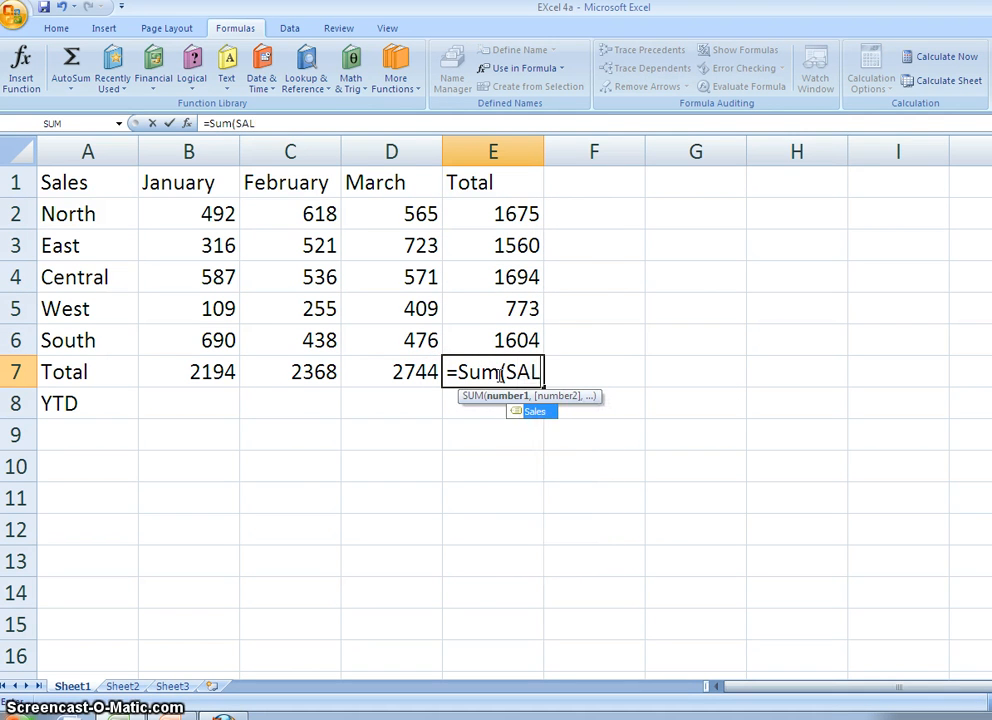
text(ES))
key(Return)
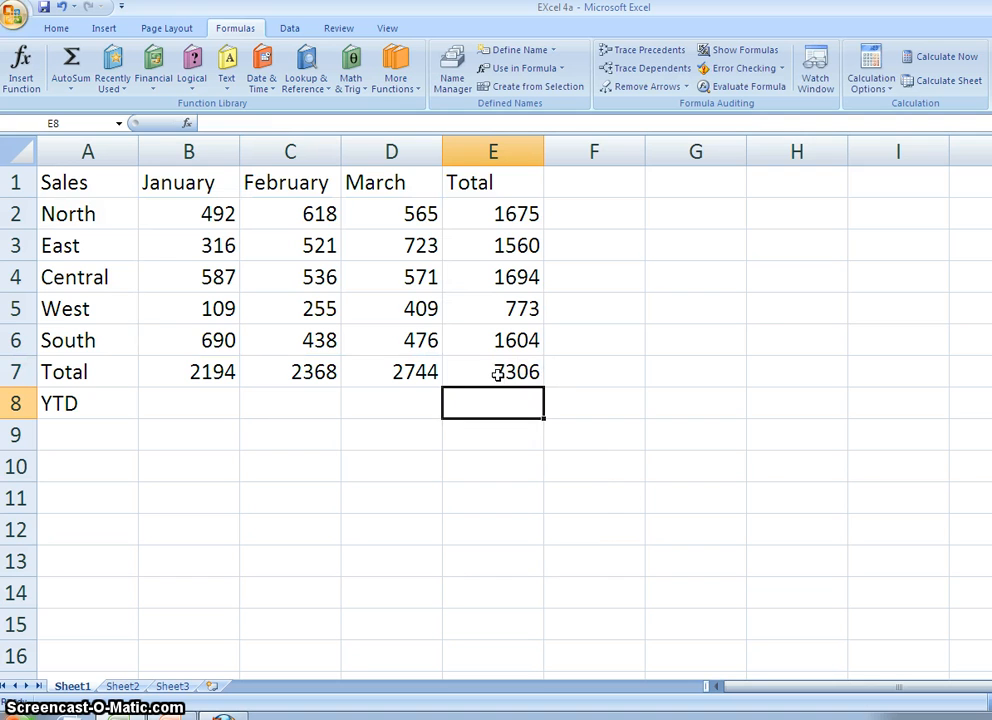
Step: Start a new workbook-scope name called myYTD for the whole of column B
click(200, 400)
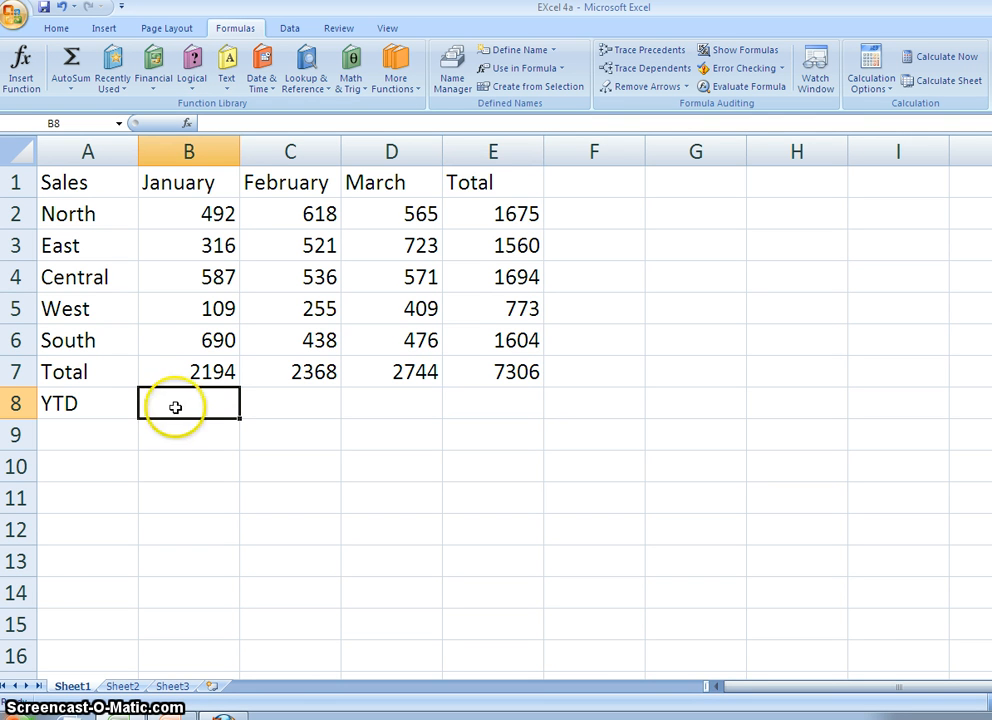
click(197, 151)
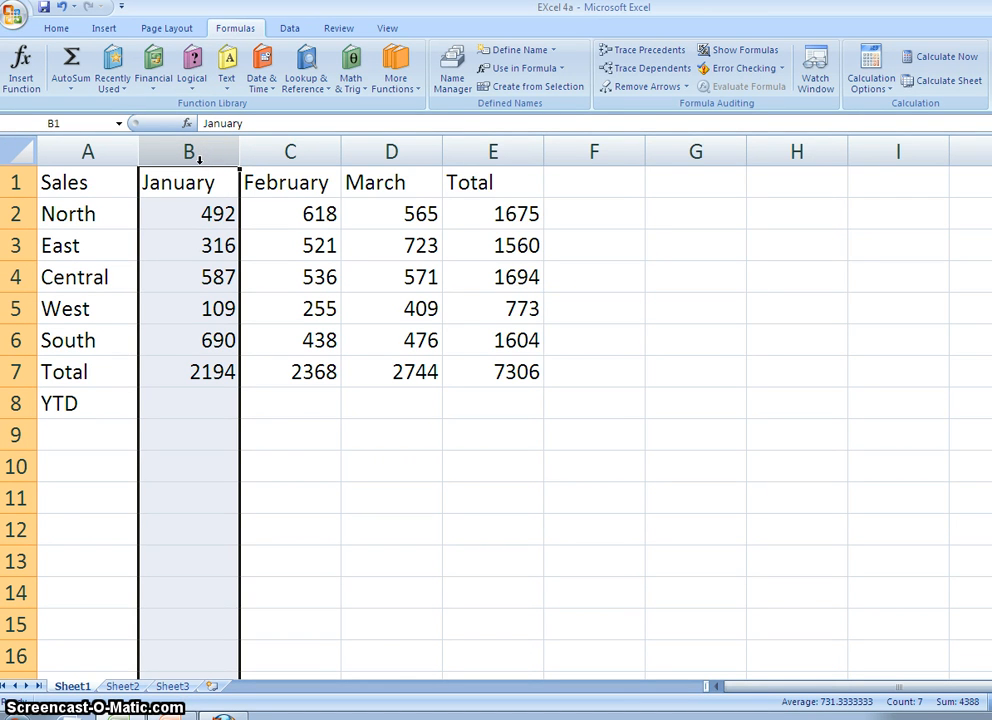
key(ctrl+F3)
click(482, 115)
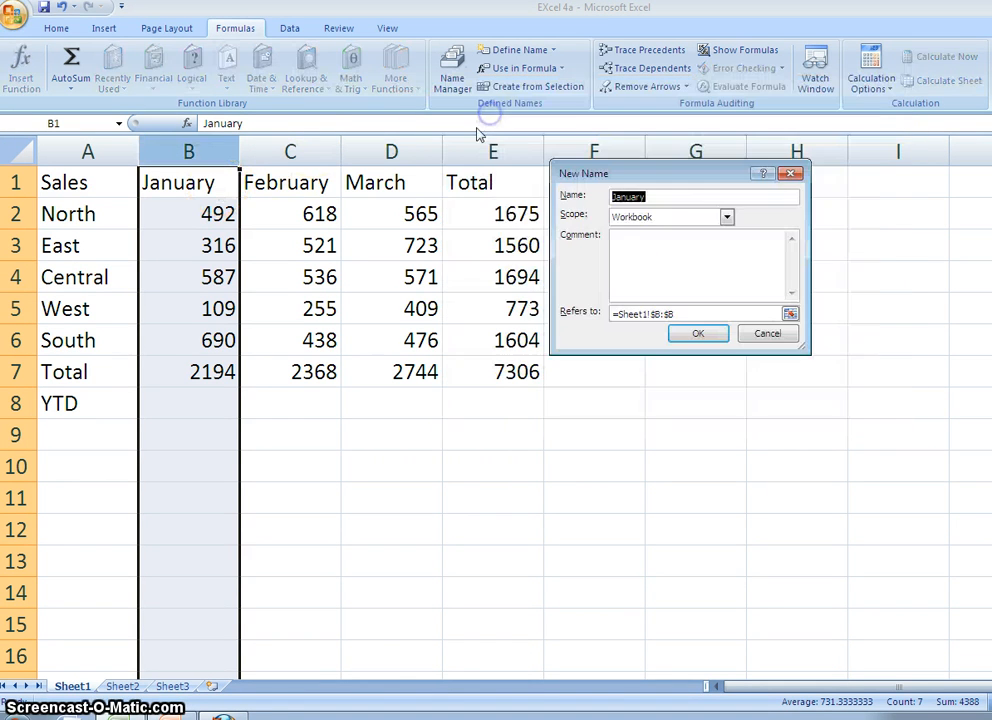
text(YTD)
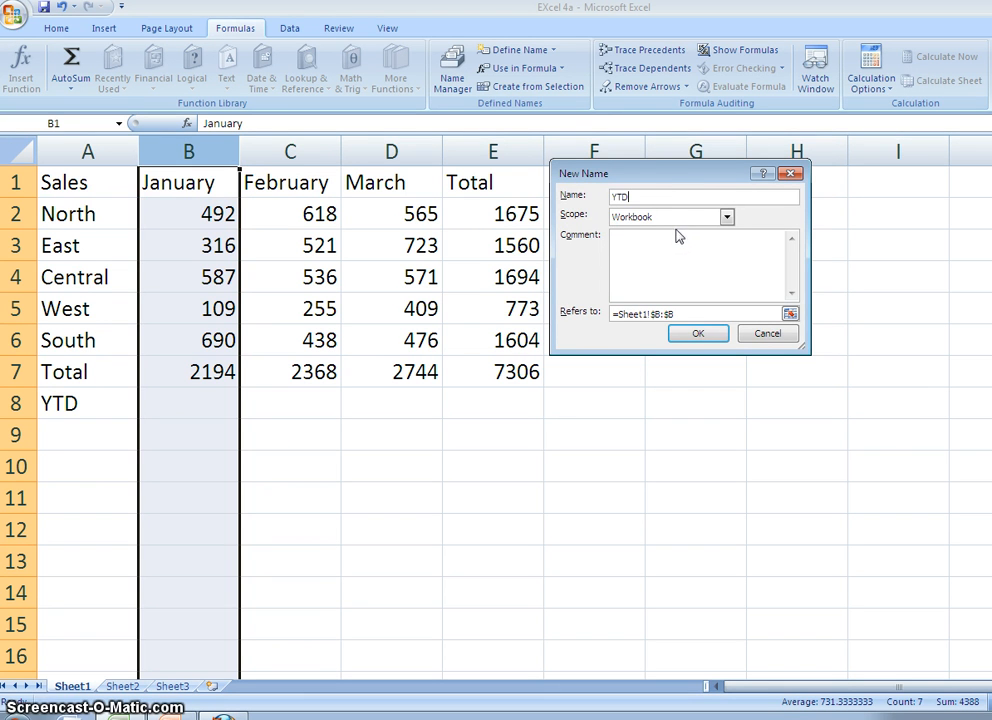
click(645, 196)
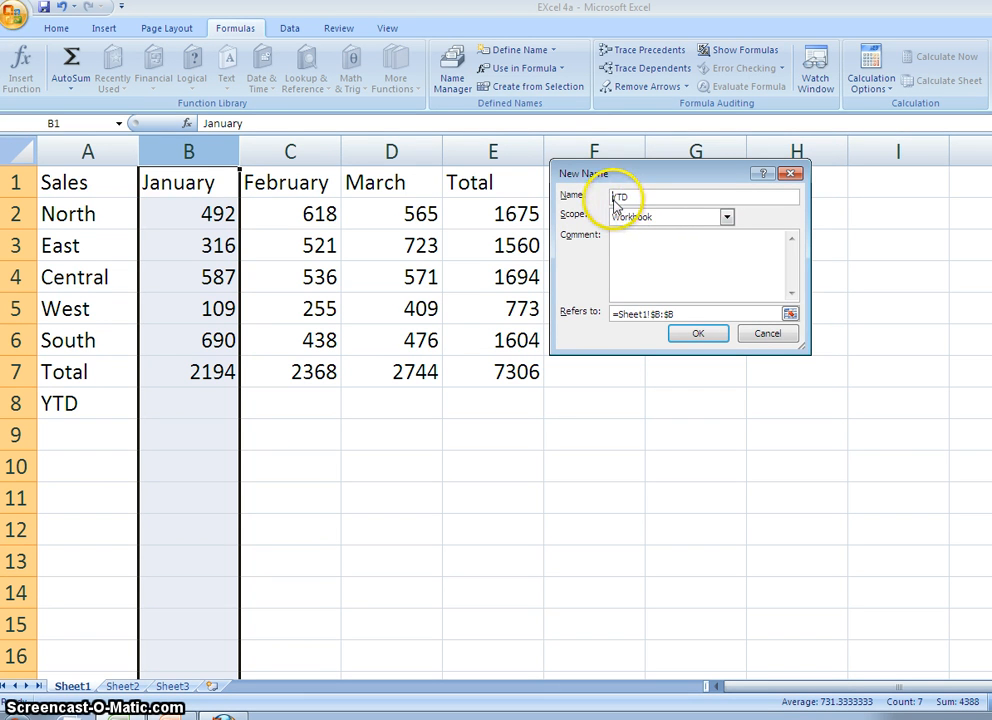
text(my)
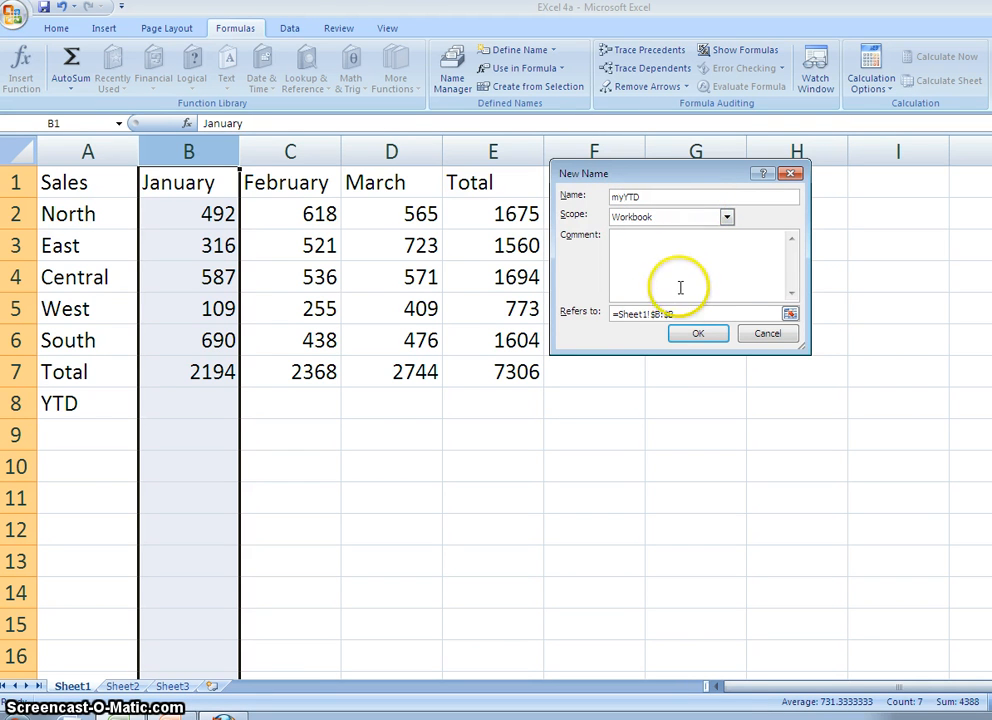
Step: Make the myYTD name's reference mixed as =Sheet1!$B:B, save it, and close the Name Manager
click(669, 316)
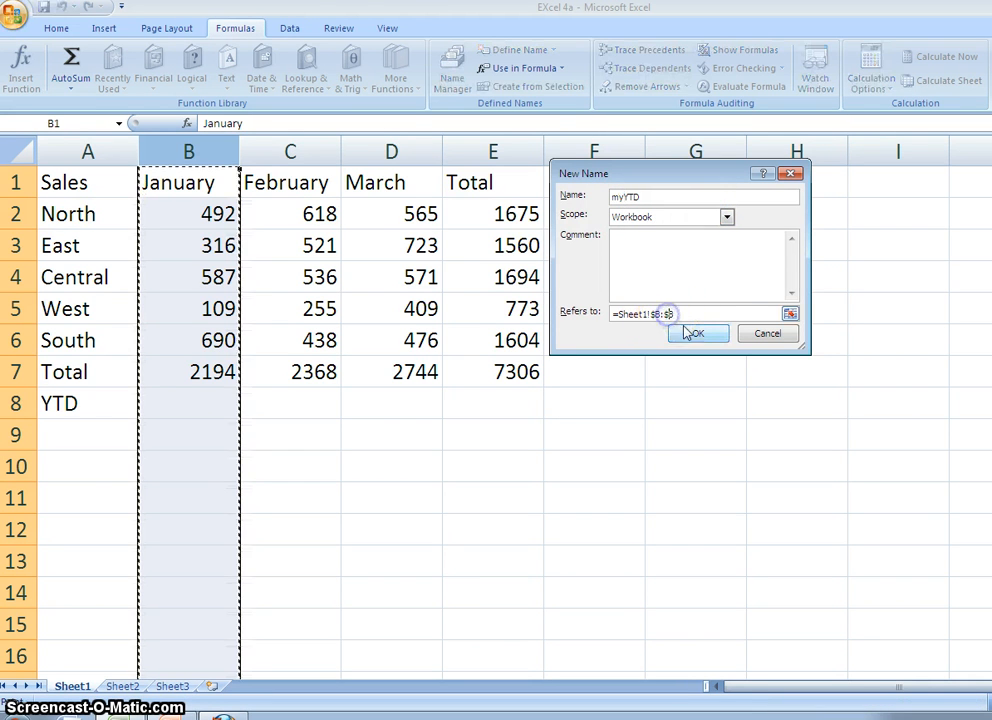
key(BackSpace)
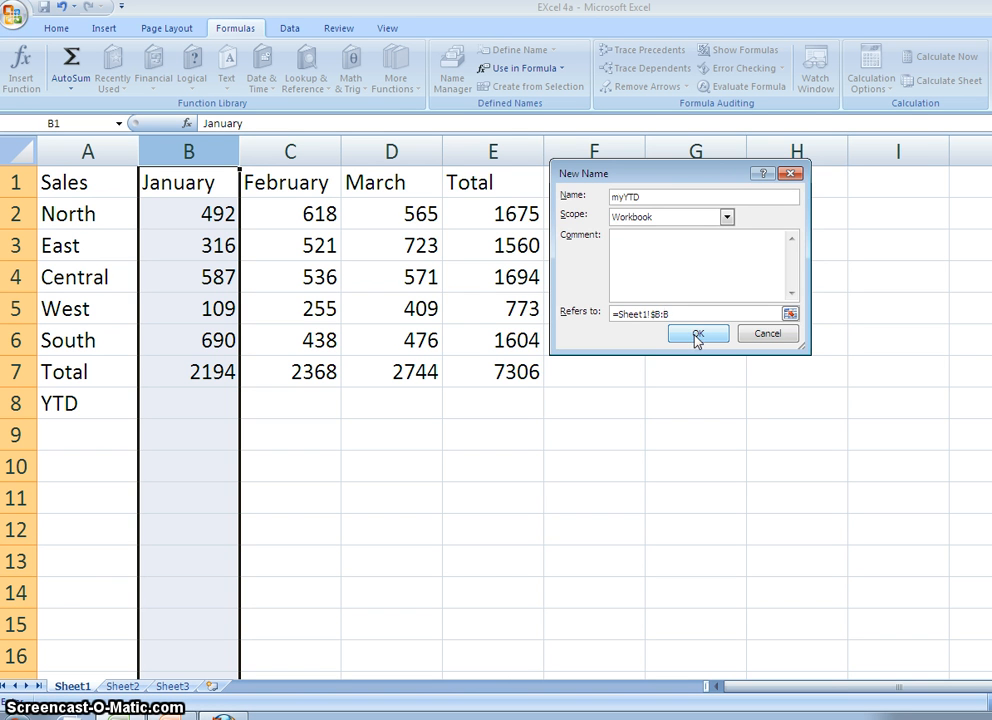
click(697, 335)
click(870, 415)
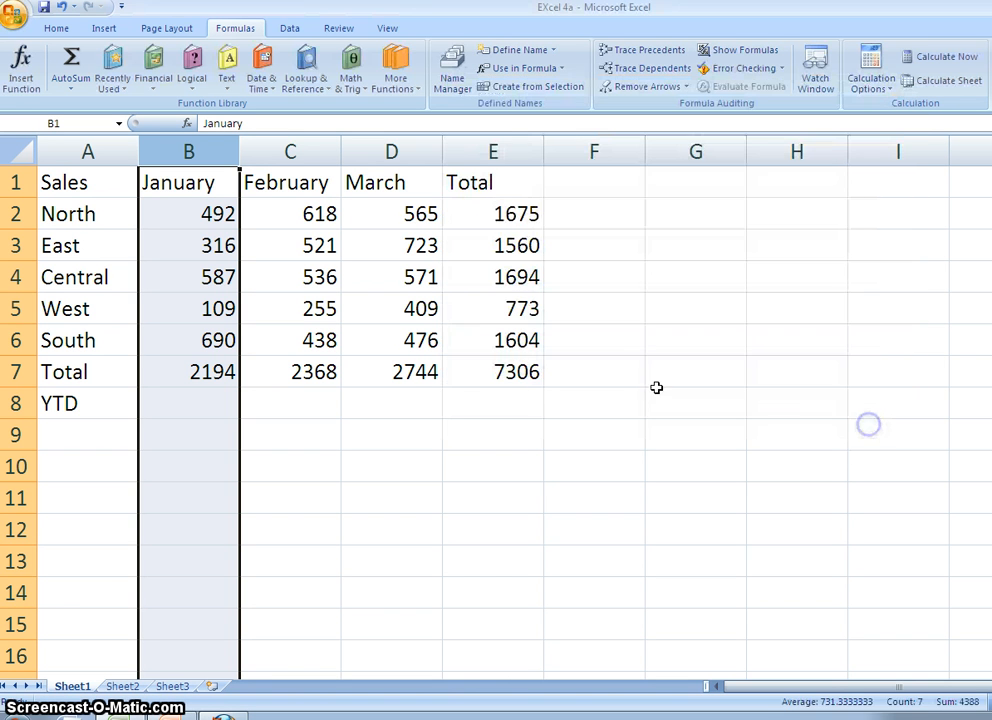
Step: Enter the year-to-date formula =SUM(SALES myYTD) in cell B8 for January
click(218, 402)
text(=)
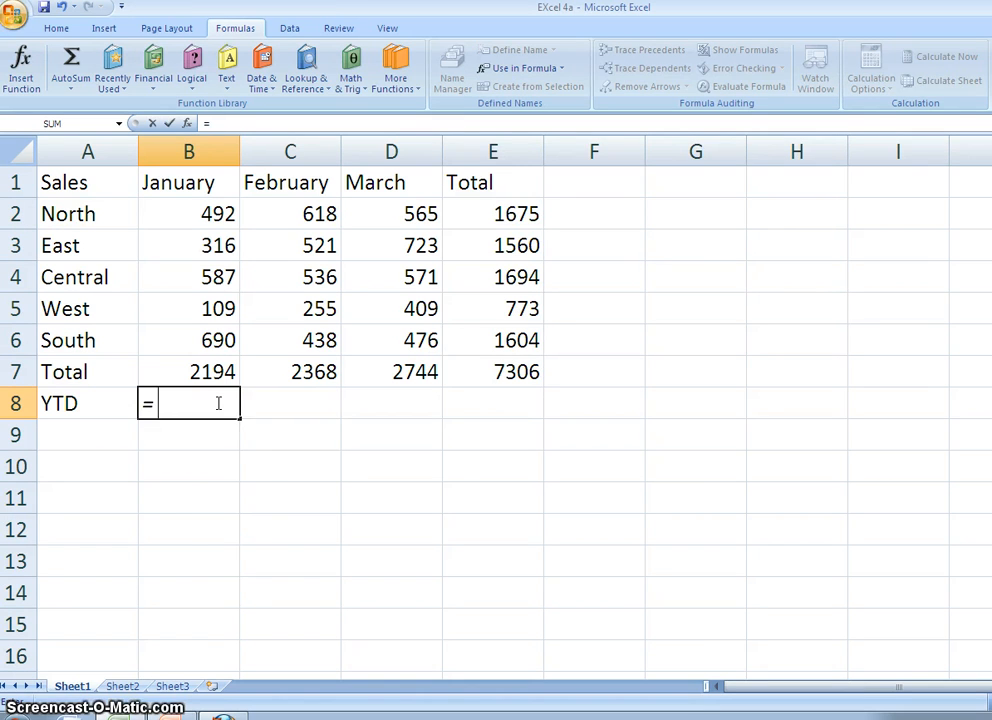
text(SUM(SALES)
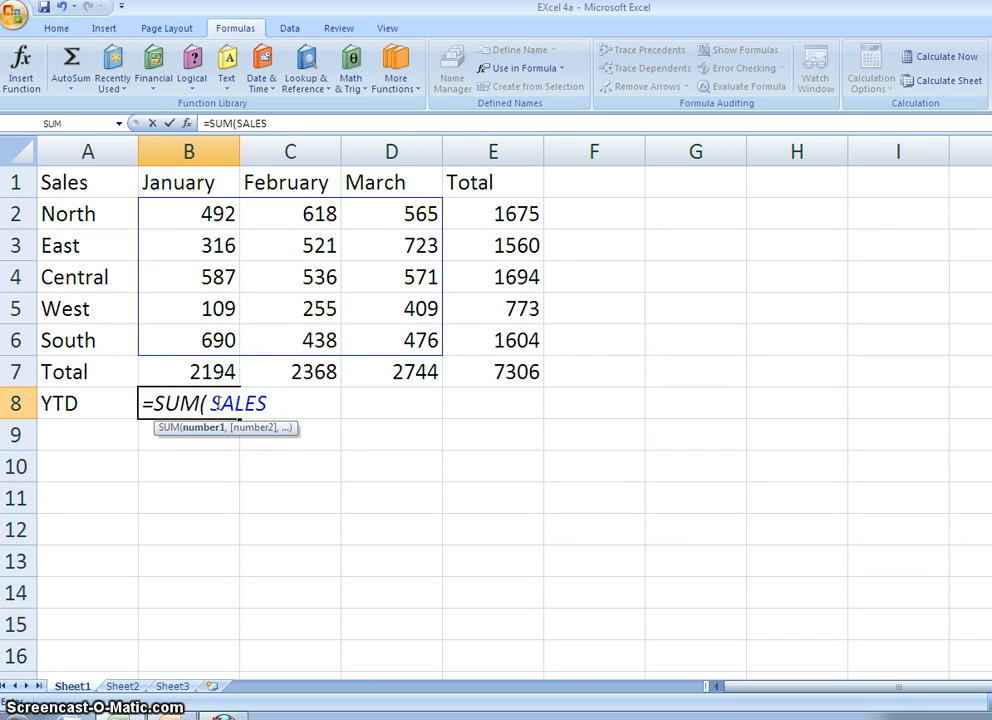
text( YTD)
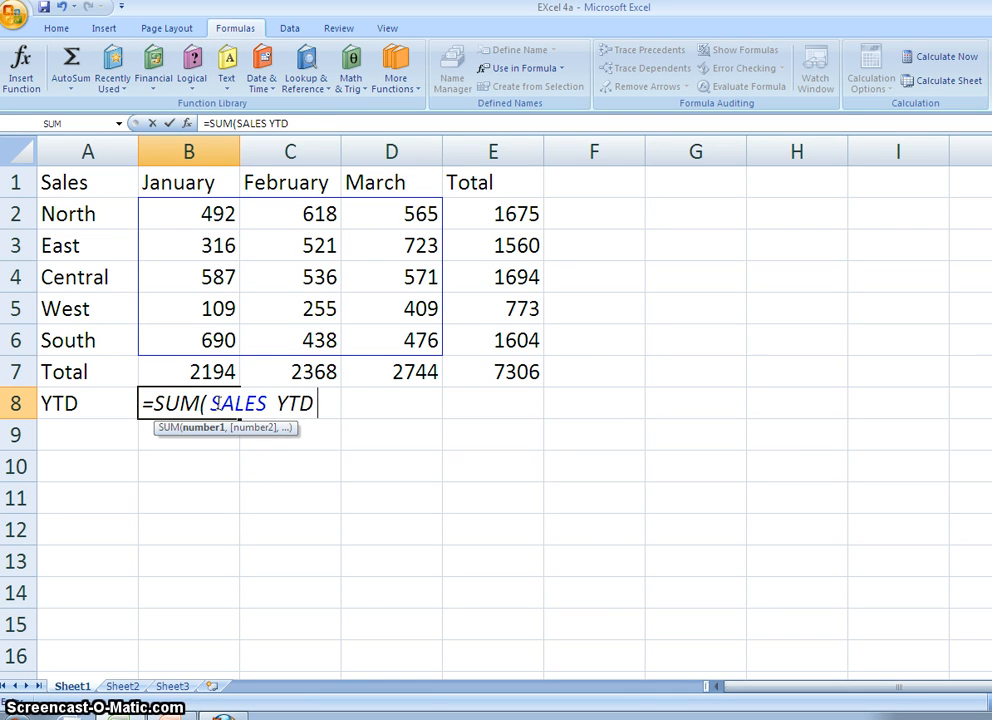
key(BackSpace)
key(BackSpace)
key(BackSpace)
text(my)
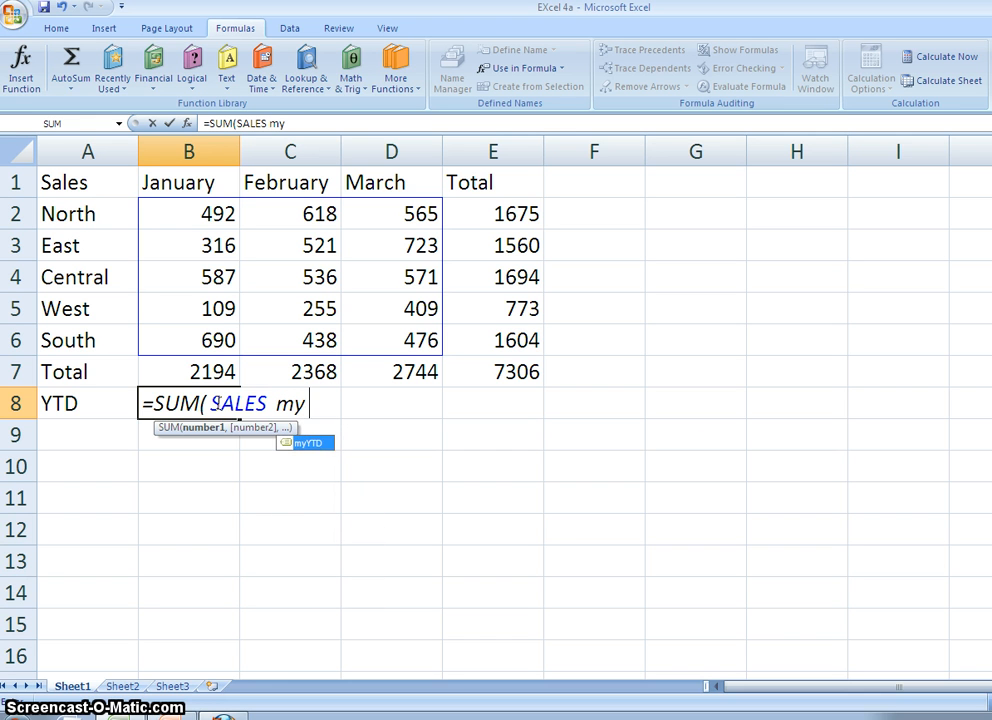
text(YTY)
key(BackSpace)
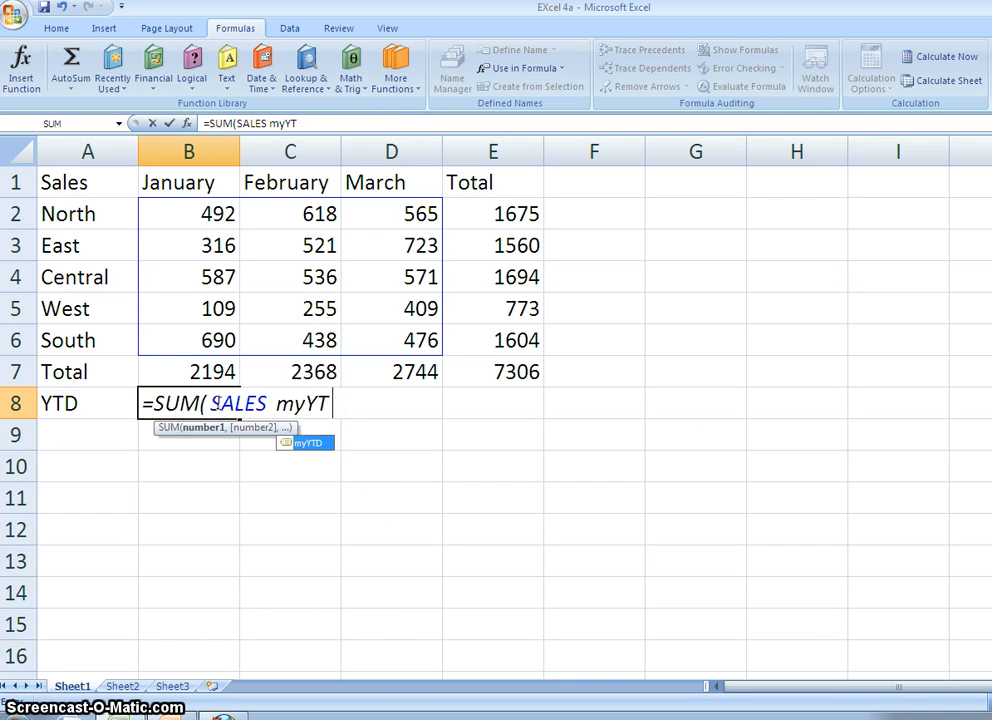
text(D)
key(Return)
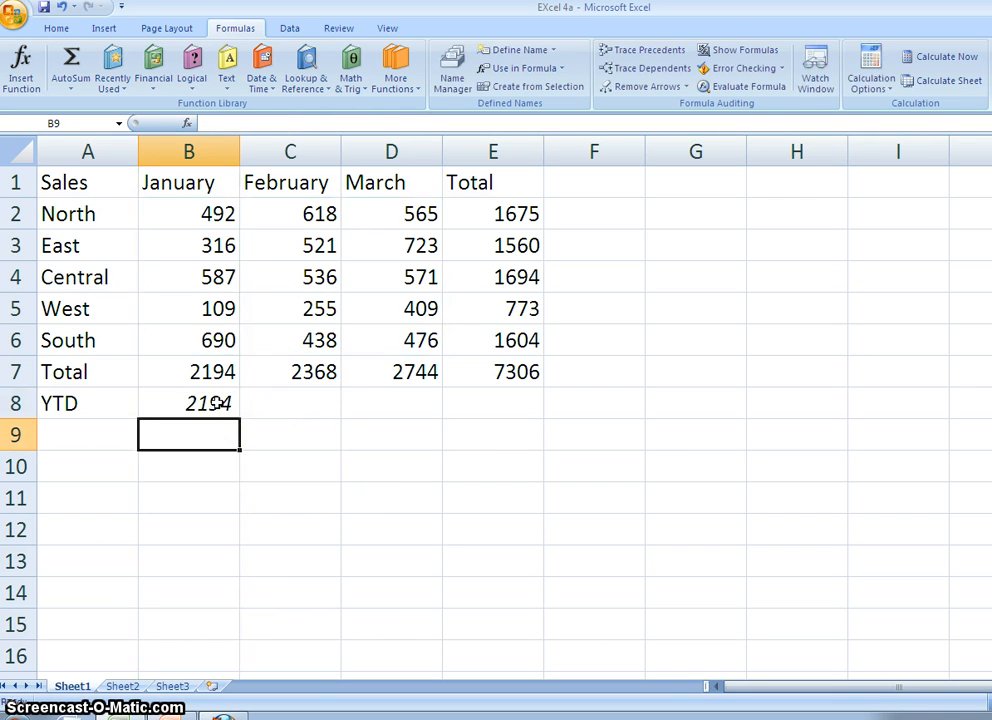
Step: Fill the year-to-date formula from cell B8 across to C8 and D8 for February and March
click(206, 403)
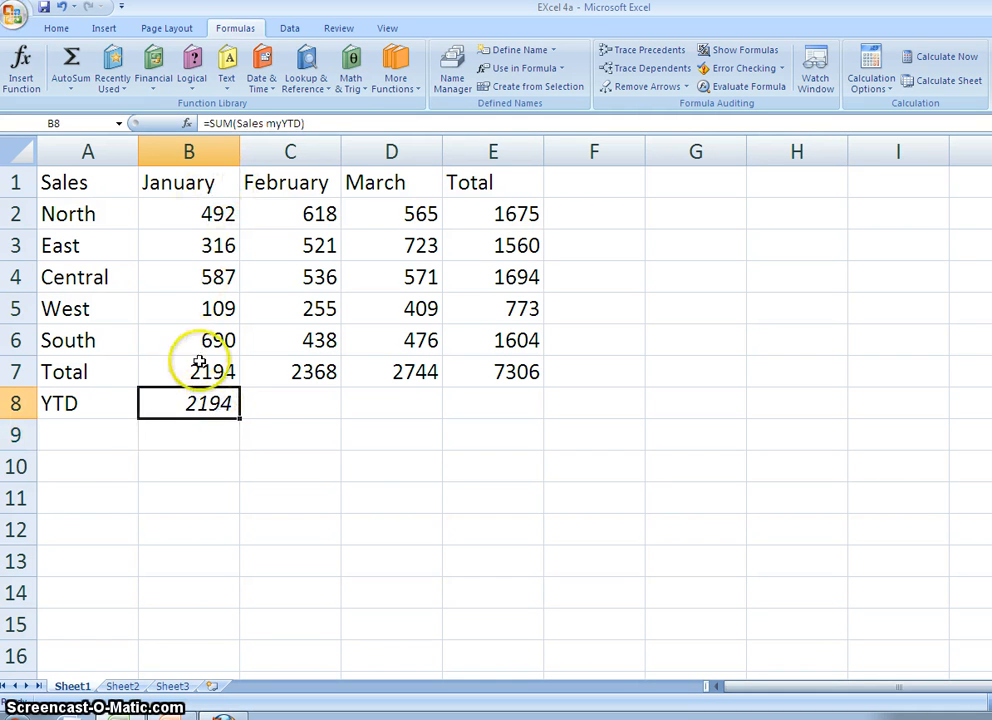
drag(241, 418, 308, 415)
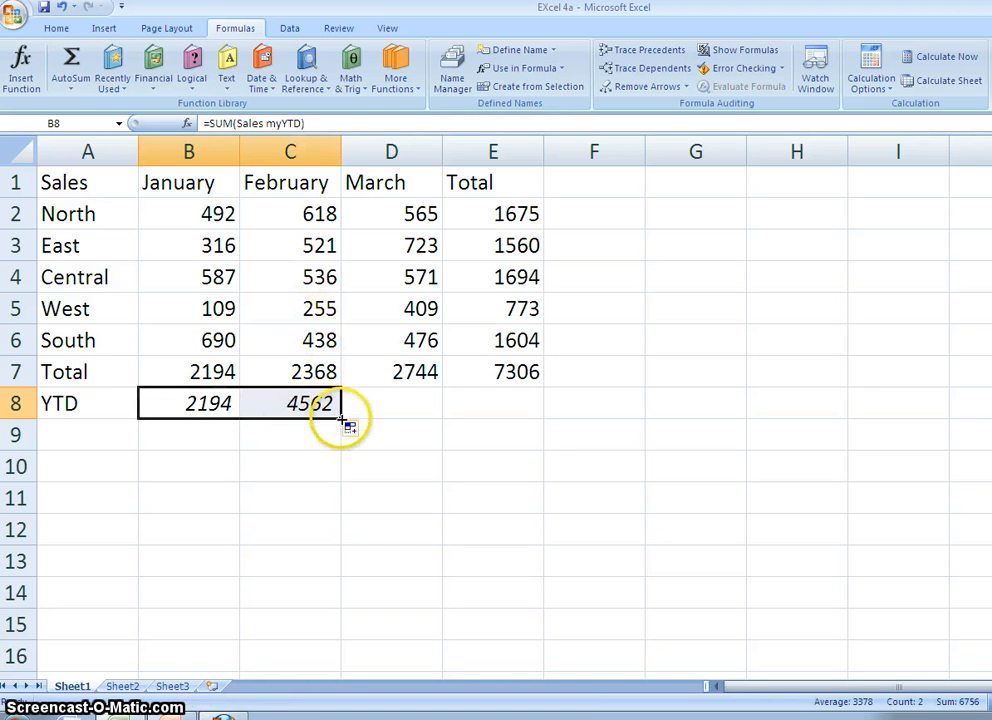
drag(341, 418, 418, 414)
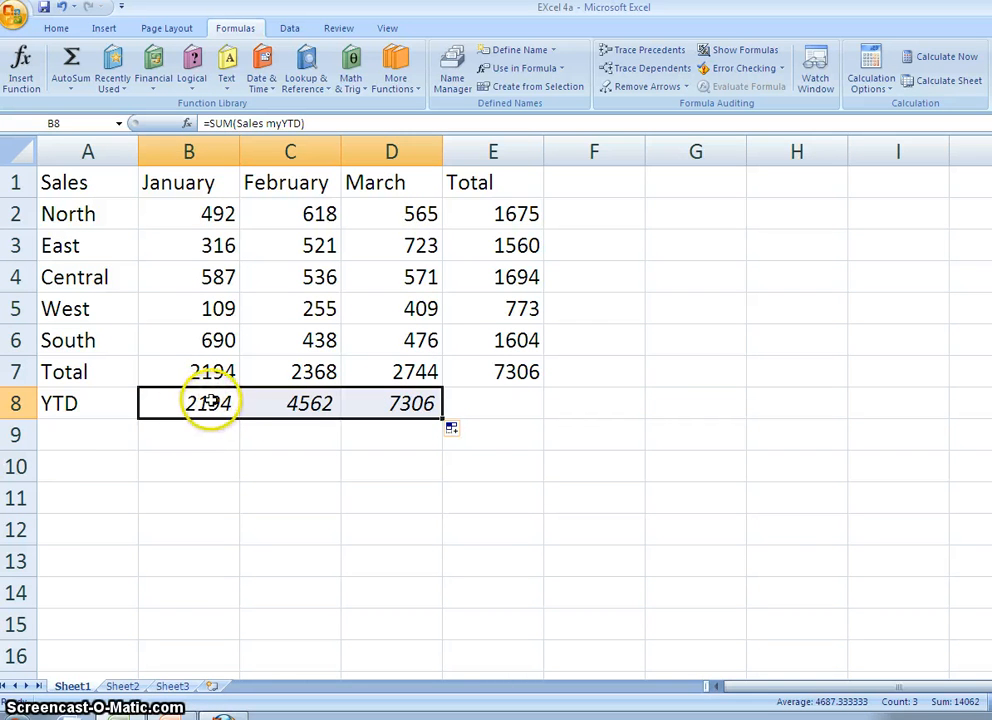
click(188, 151)
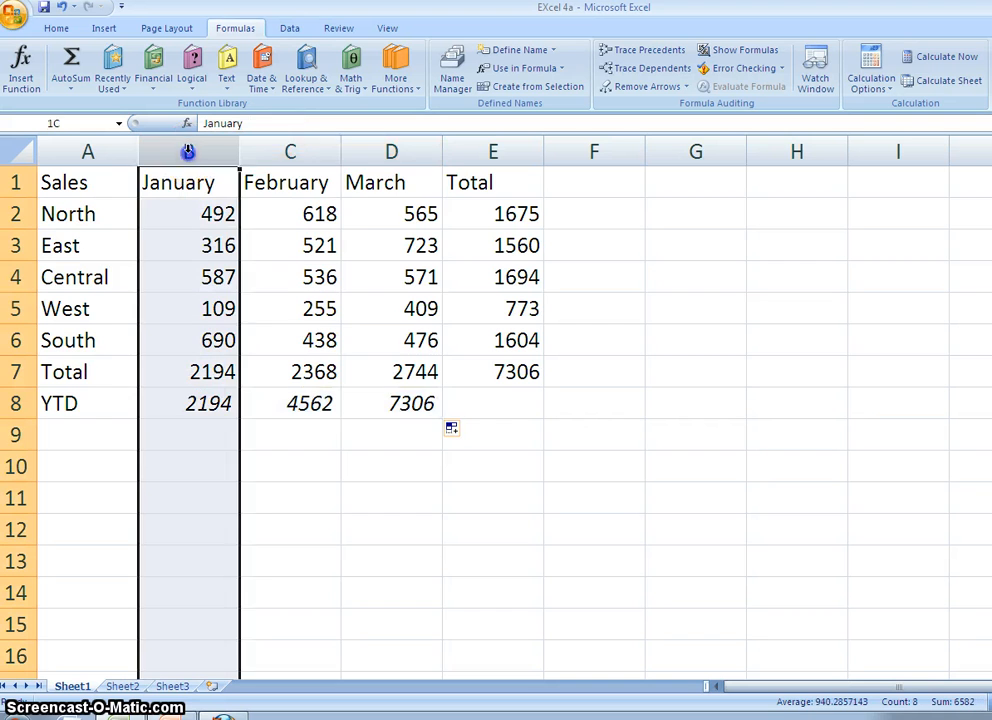
drag(246, 156, 384, 162)
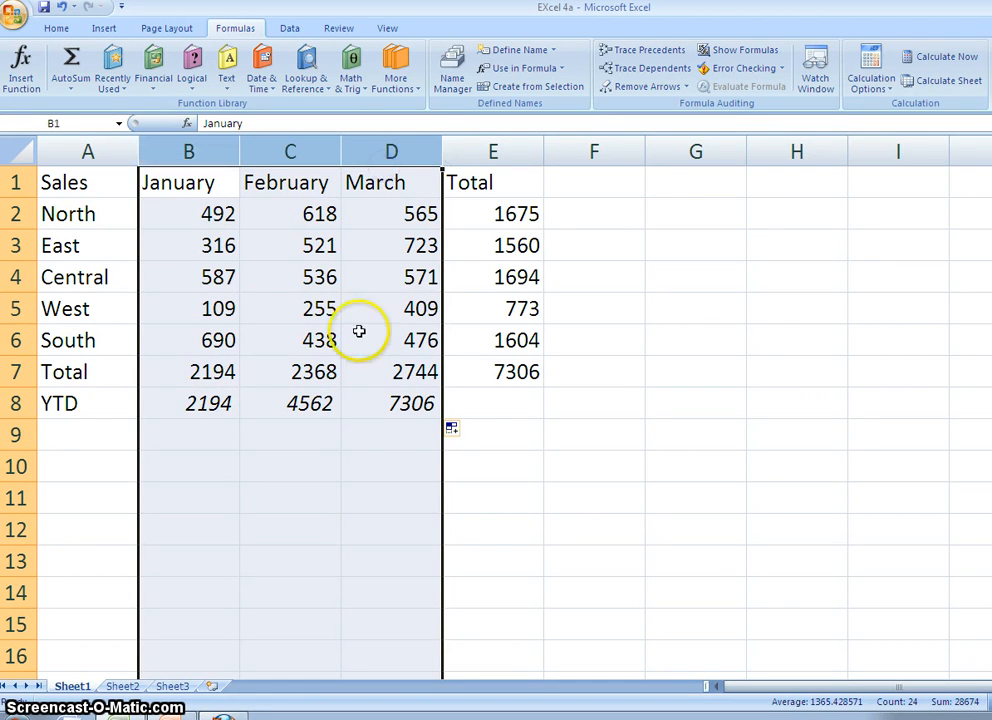
click(372, 455)
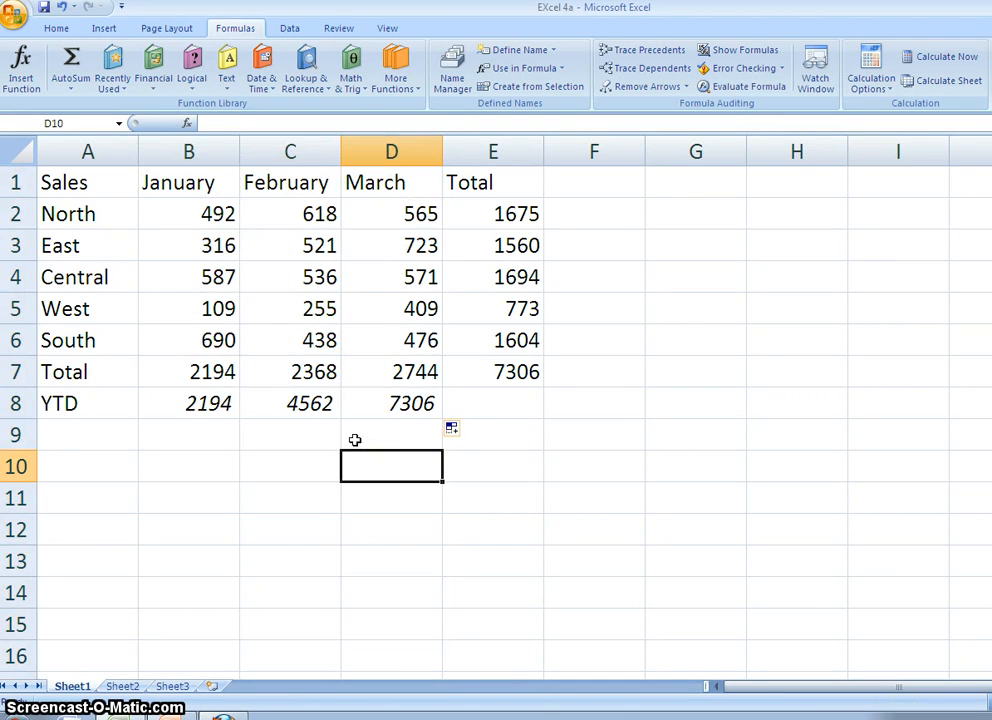